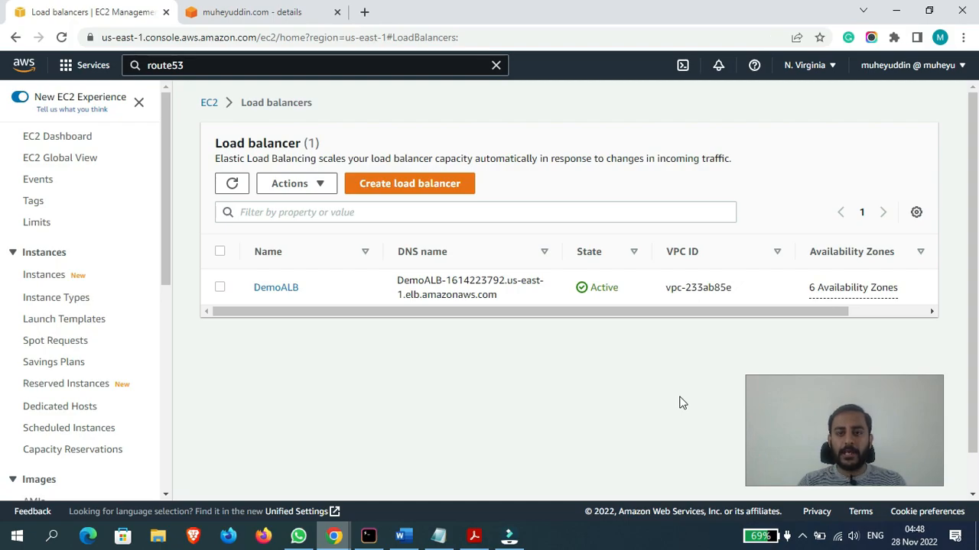
- Open a new incognito window and load muheyuddin.com in it
click(967, 37)
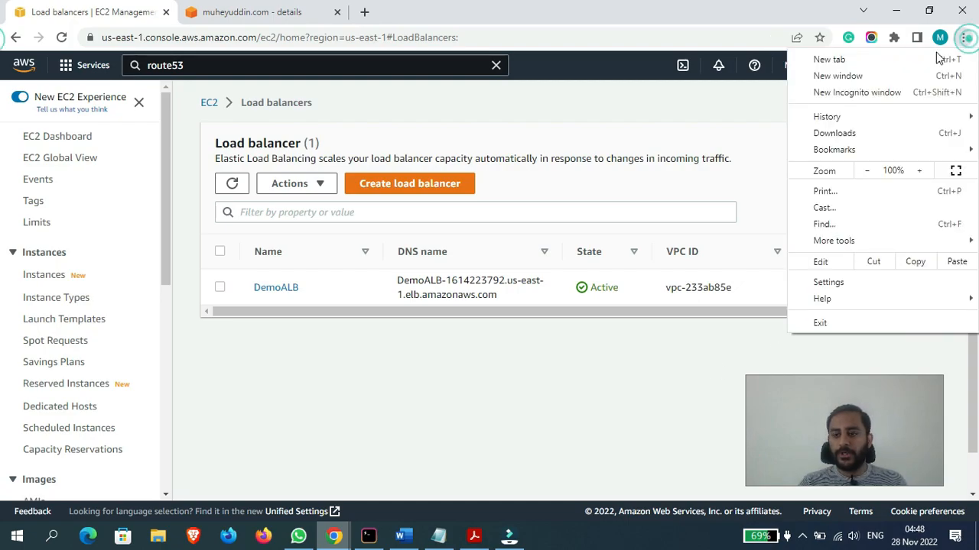
click(873, 90)
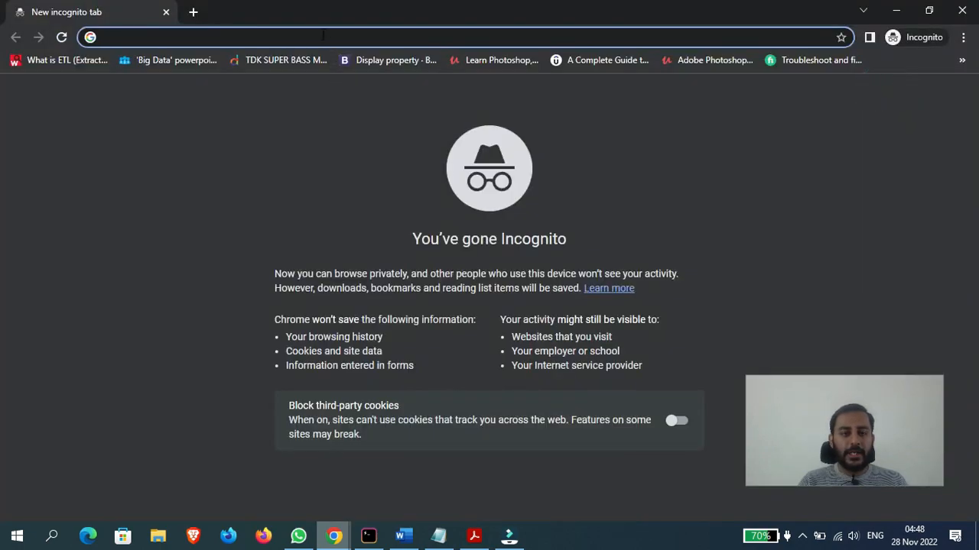
text(muheyud)
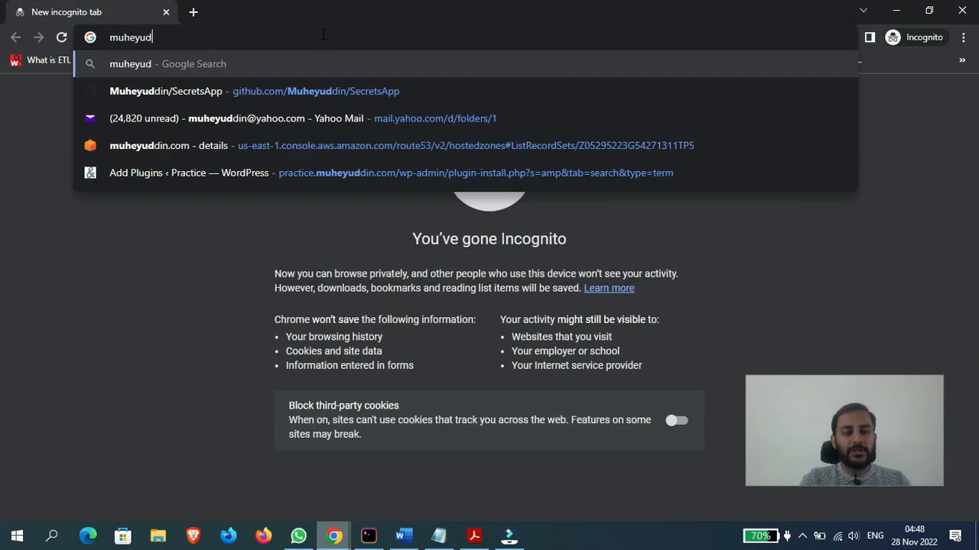
text(din.com)
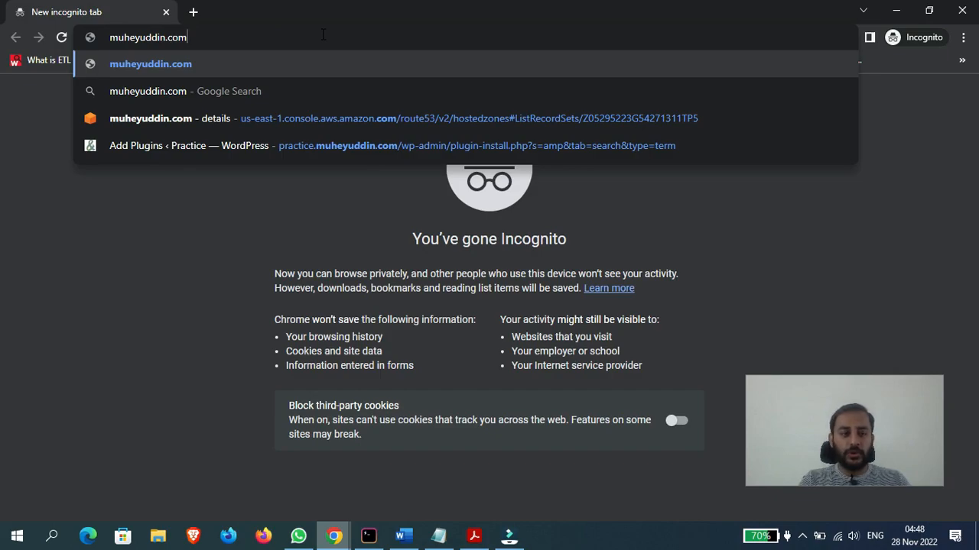
key(Return)
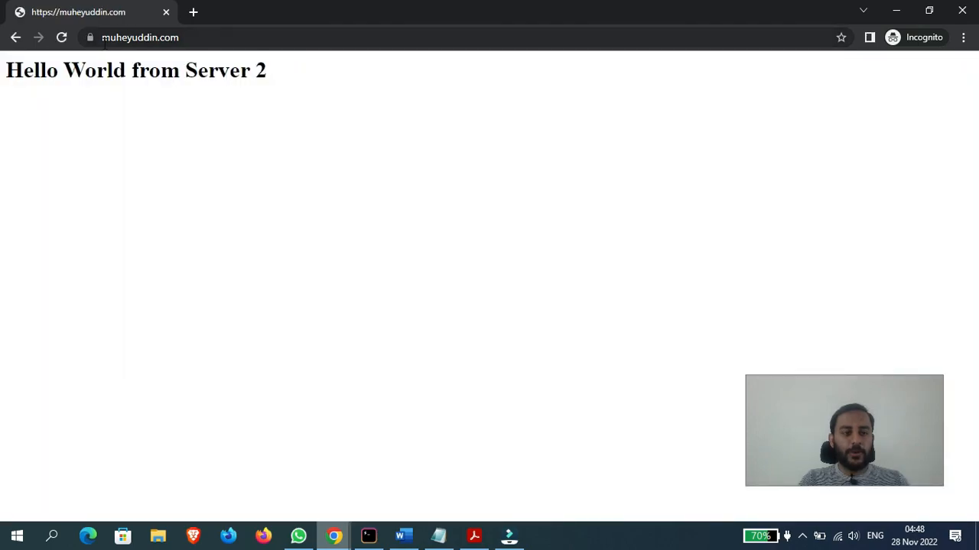
- Check the connection security information for muheyuddin.com and close it again
click(89, 38)
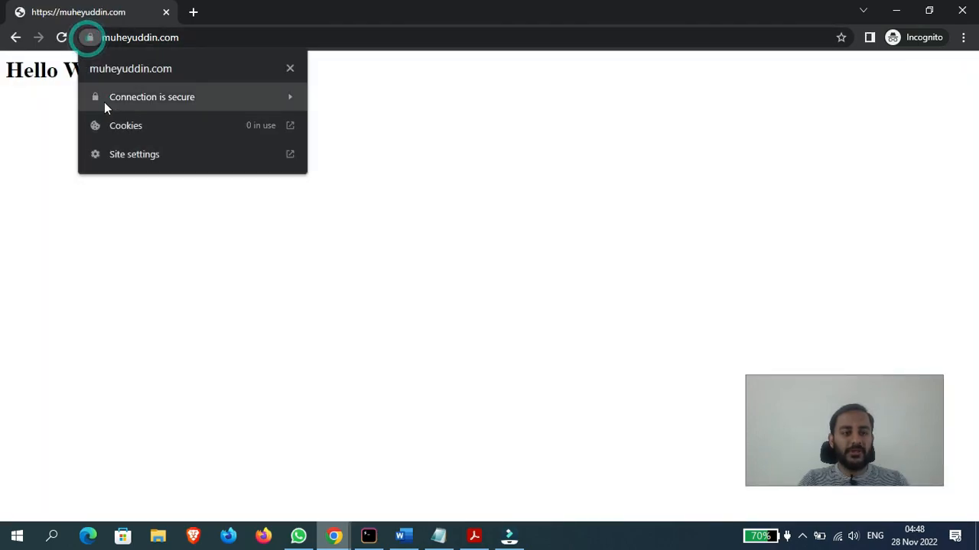
click(468, 221)
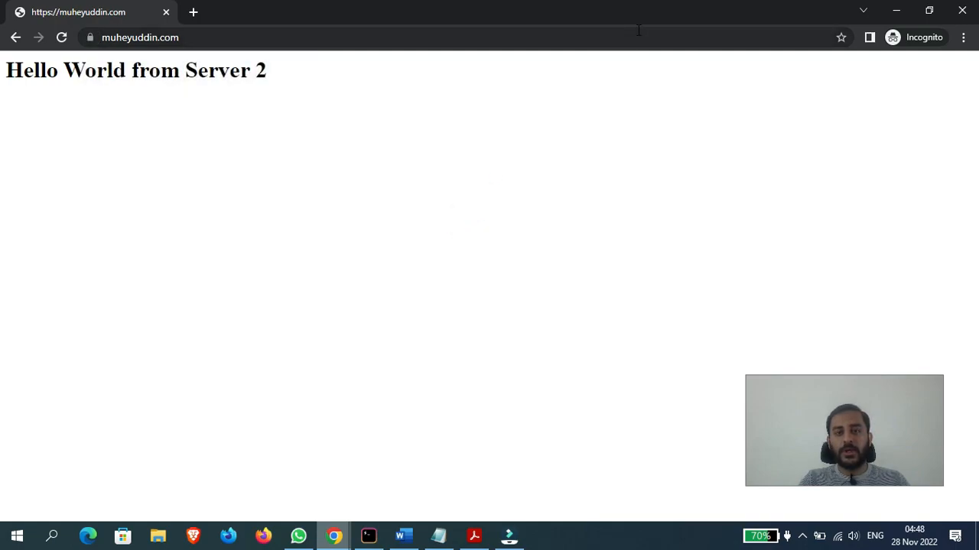
click(610, 199)
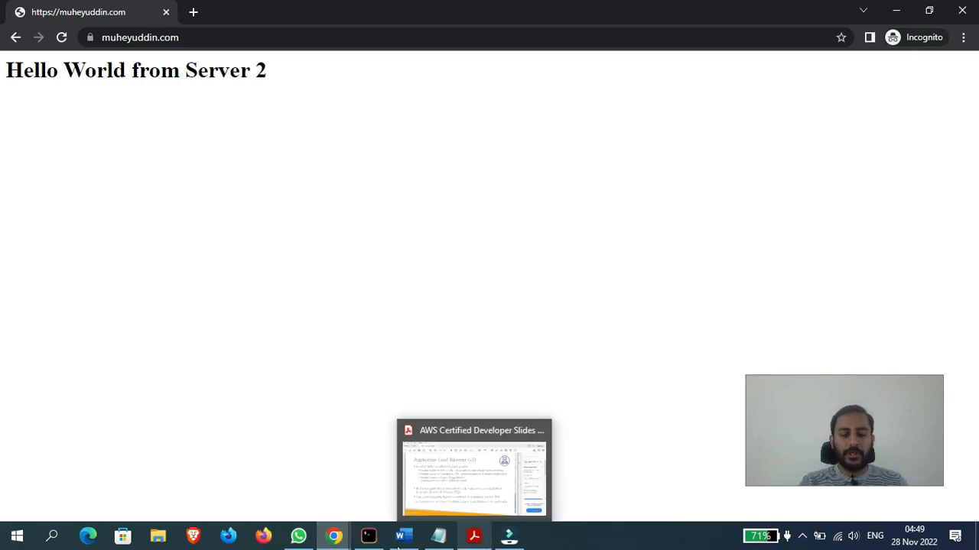
- Switch to the EC2 console window and examine the listeners in the DemoALB load balancer's details
click(336, 539)
click(324, 477)
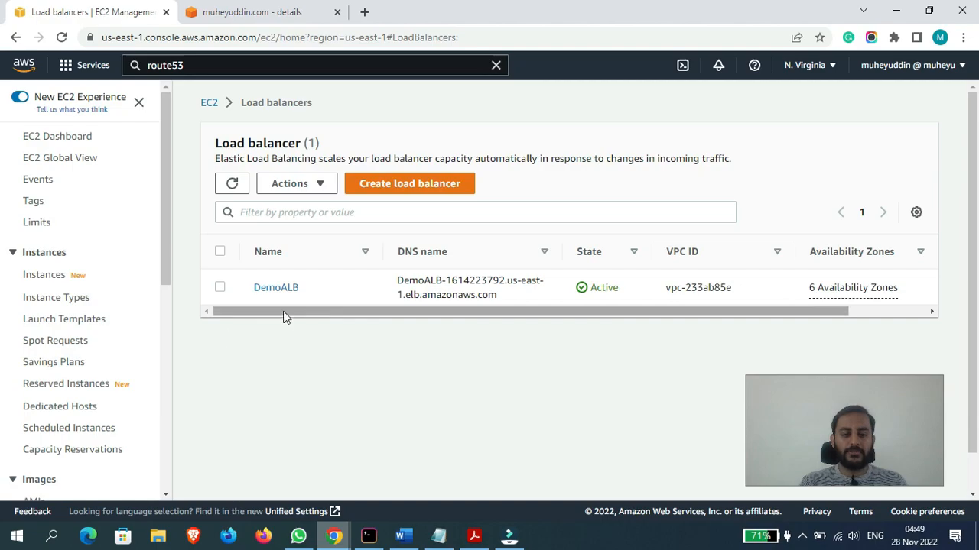
click(276, 288)
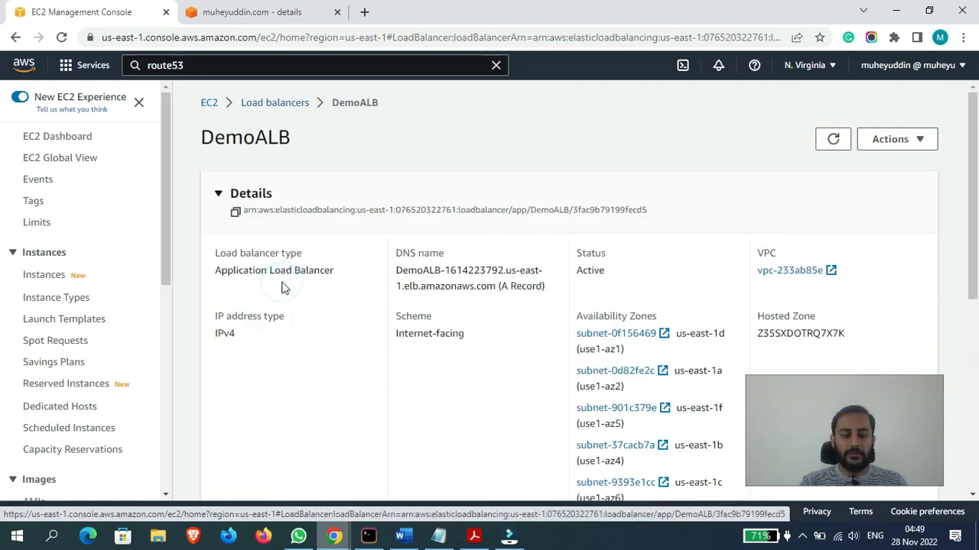
drag(977, 172, 977, 396)
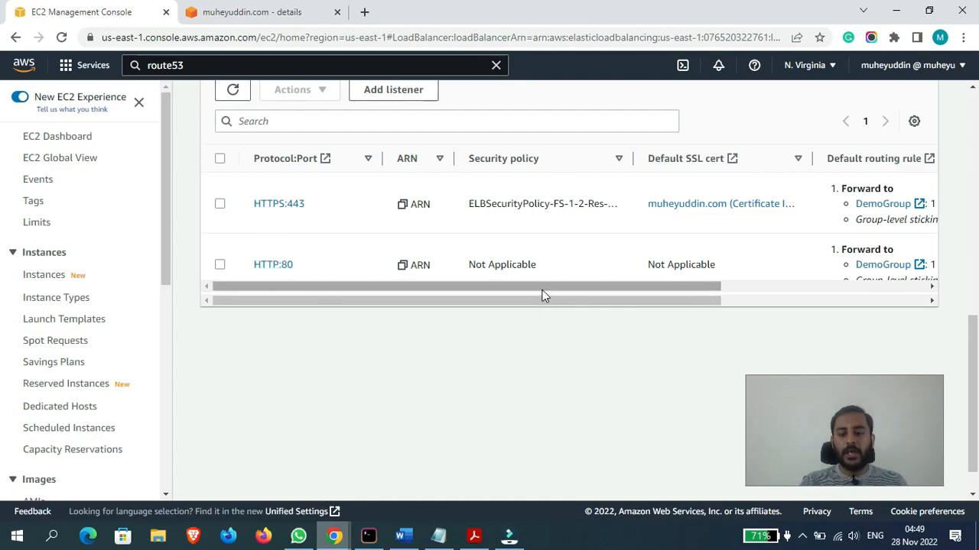
mouse_move(543, 288)
mouse_down()
mouse_move(725, 301)
mouse_move(527, 283)
mouse_up()
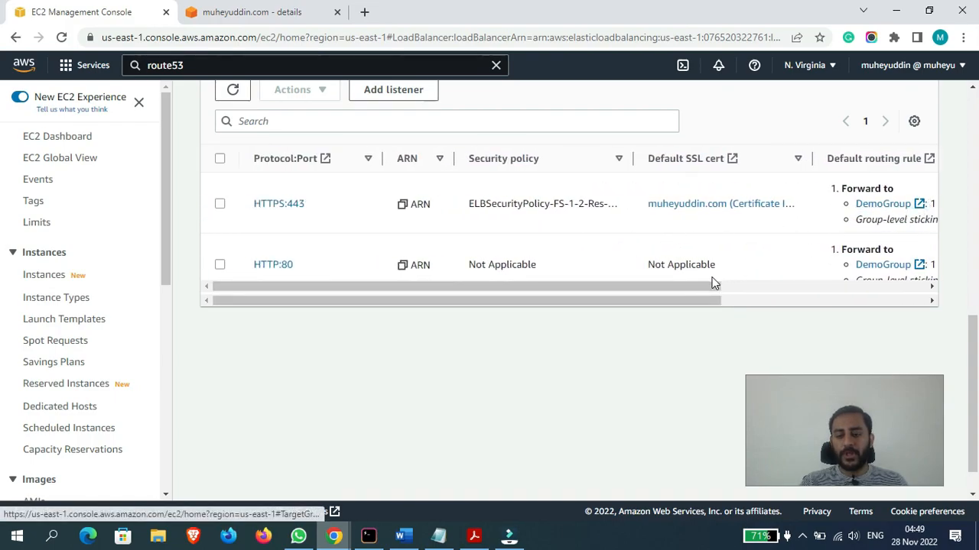
drag(693, 280, 664, 289)
mouse_move(972, 344)
mouse_down()
mouse_move(976, 319)
mouse_move(975, 348)
mouse_up()
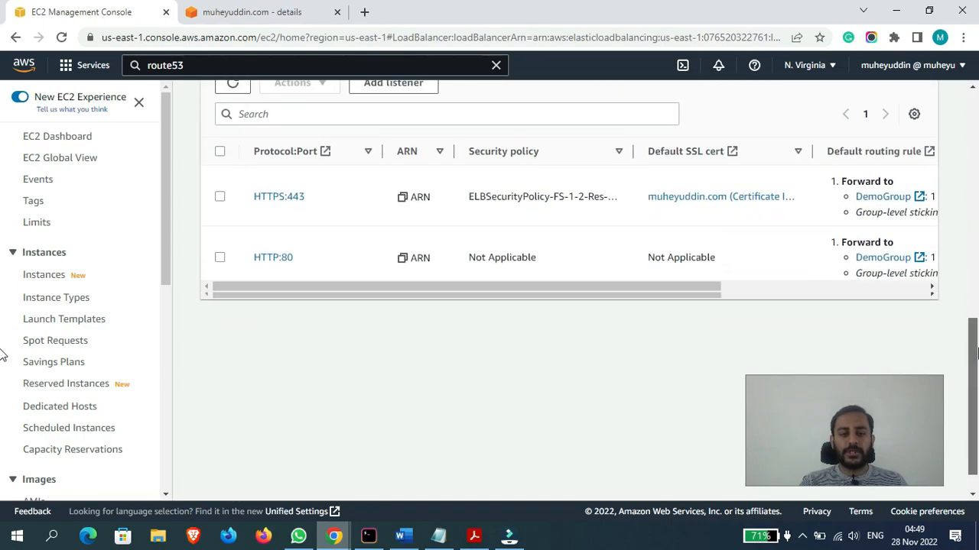
- Select the HTTPS:443 listener of DemoALB and open its rules for management
click(219, 197)
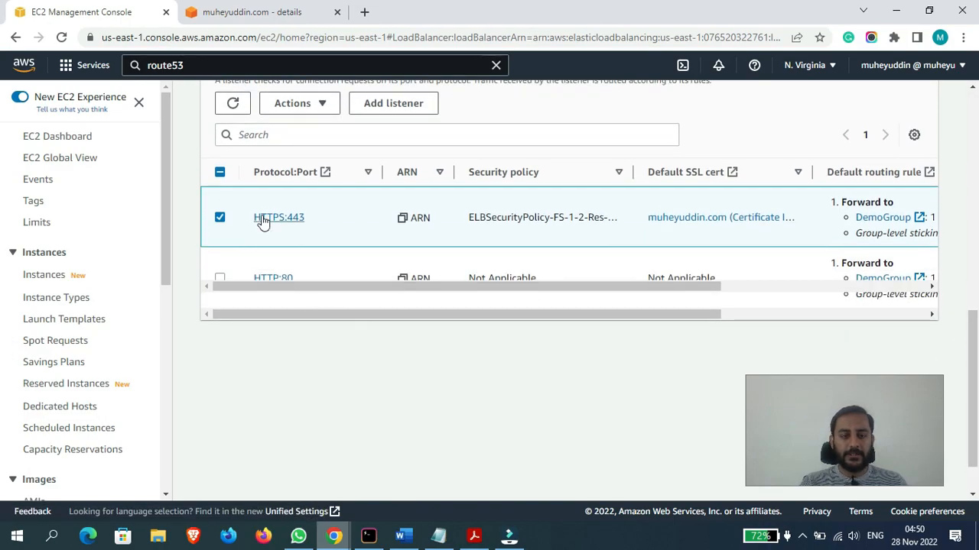
click(219, 218)
click(220, 219)
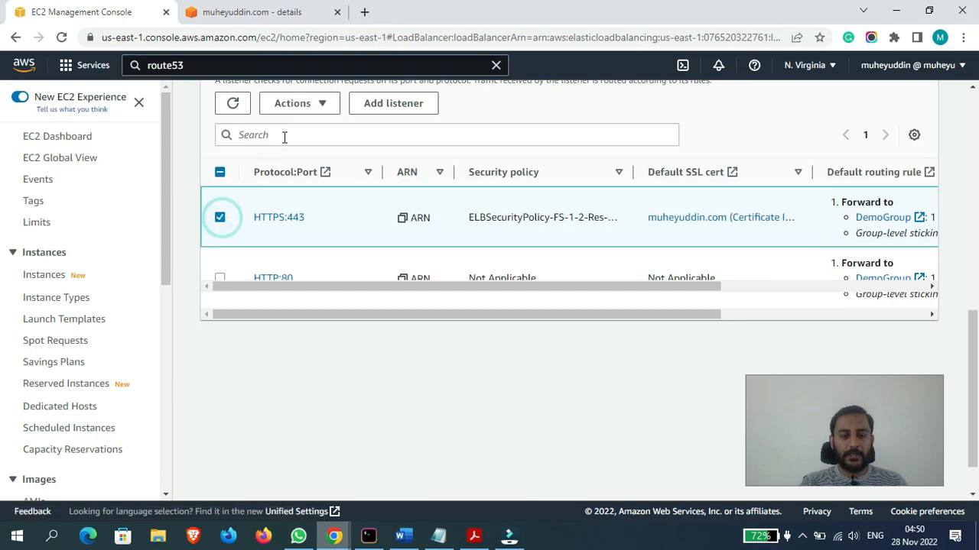
click(319, 103)
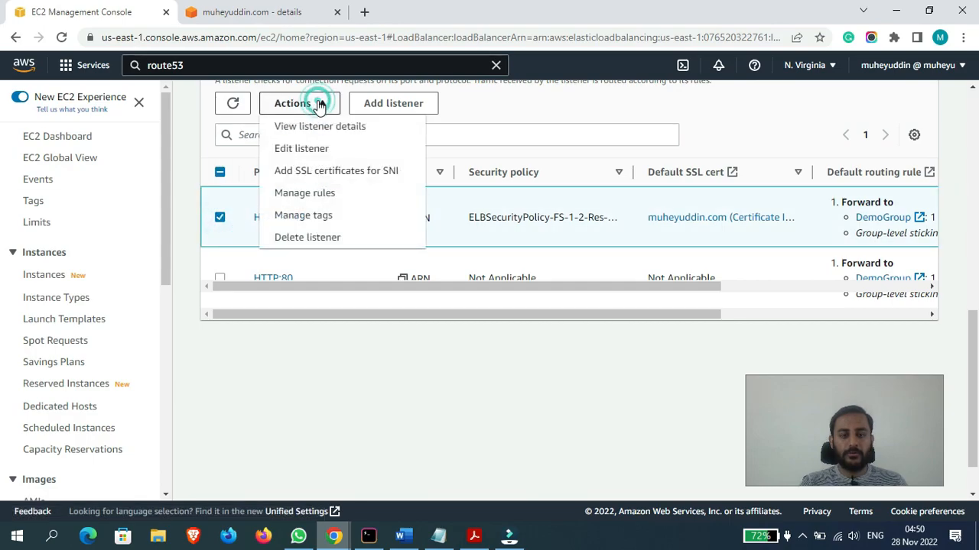
click(316, 194)
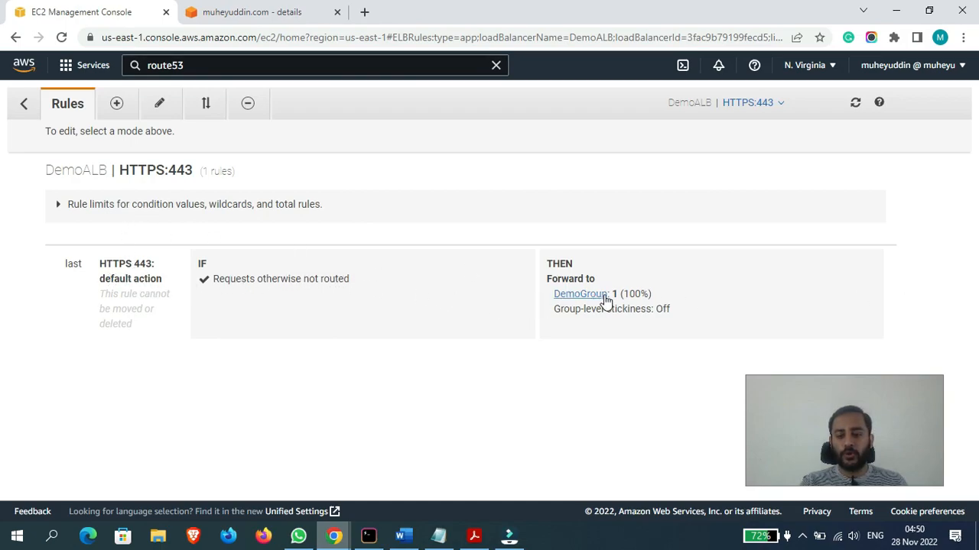
- Insert a new rule above the HTTPS:443 default action and add an empty Host header condition to it
click(117, 104)
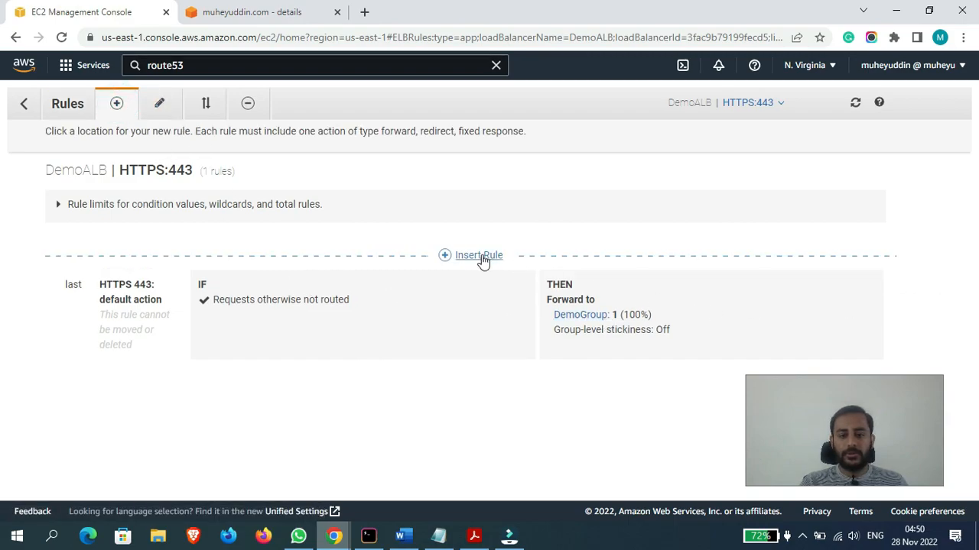
click(461, 254)
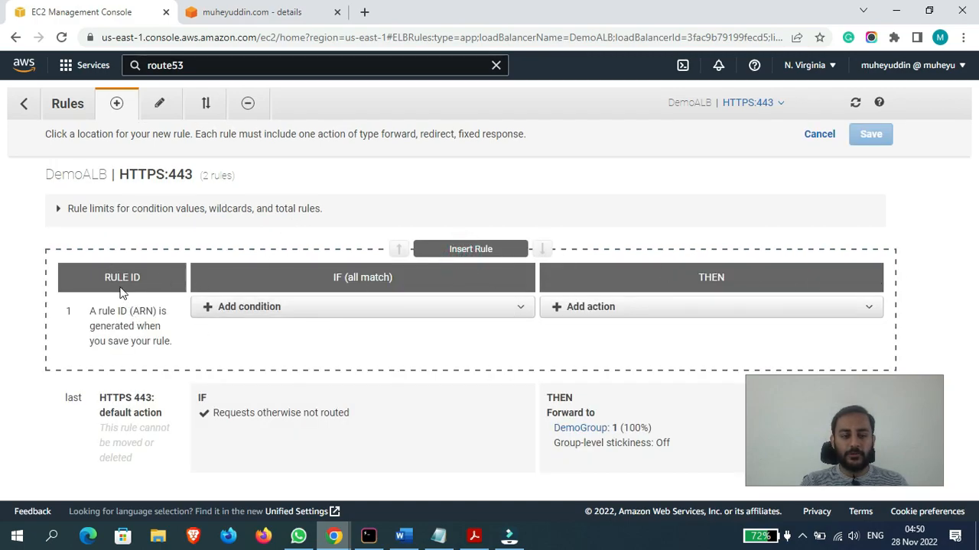
click(348, 306)
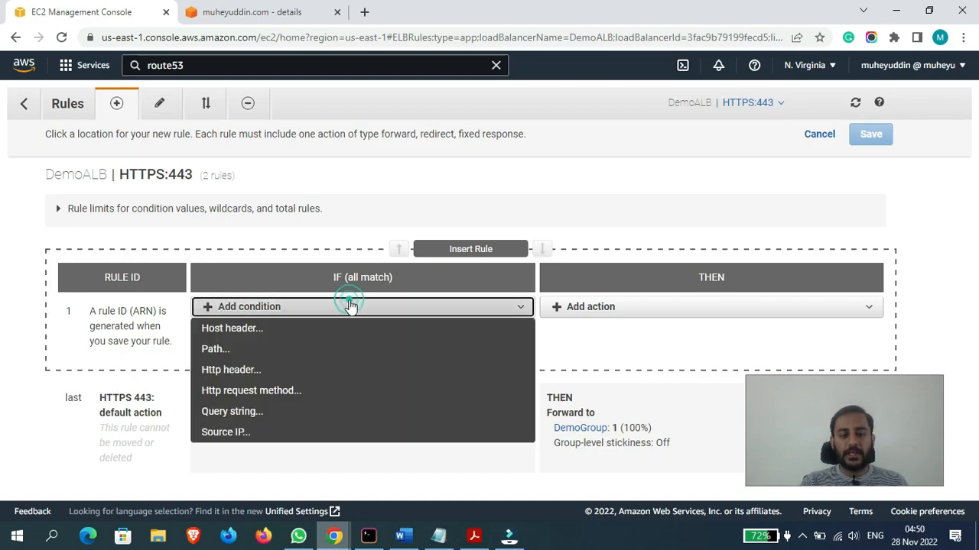
click(602, 338)
click(627, 307)
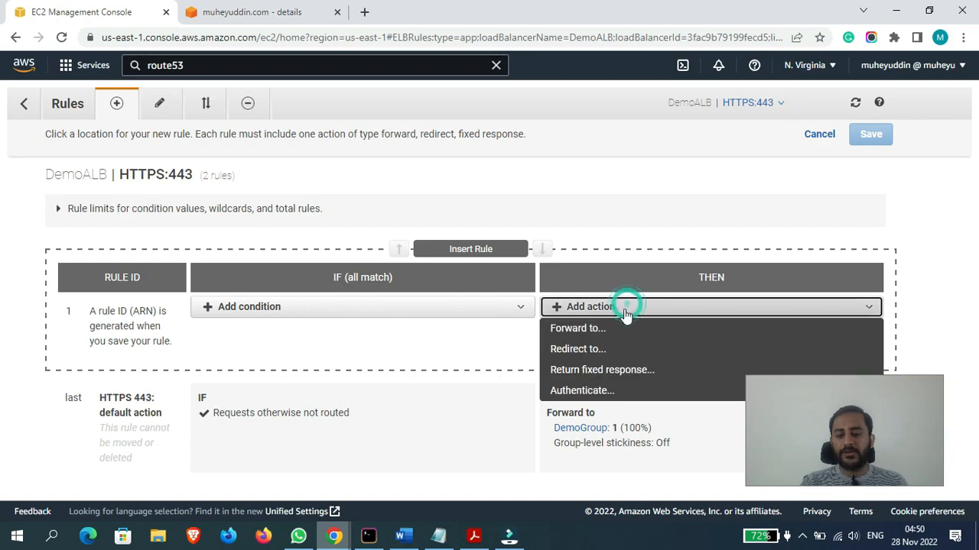
click(400, 339)
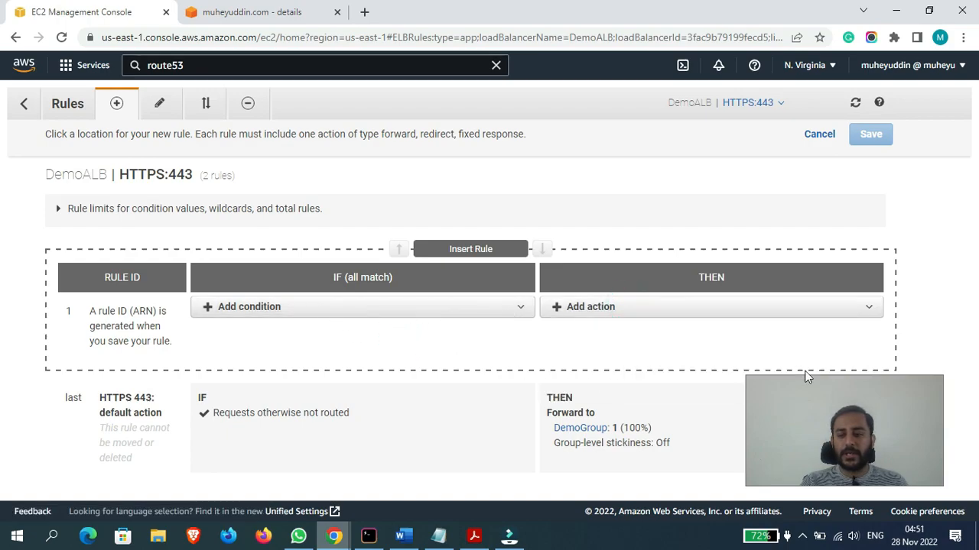
click(357, 311)
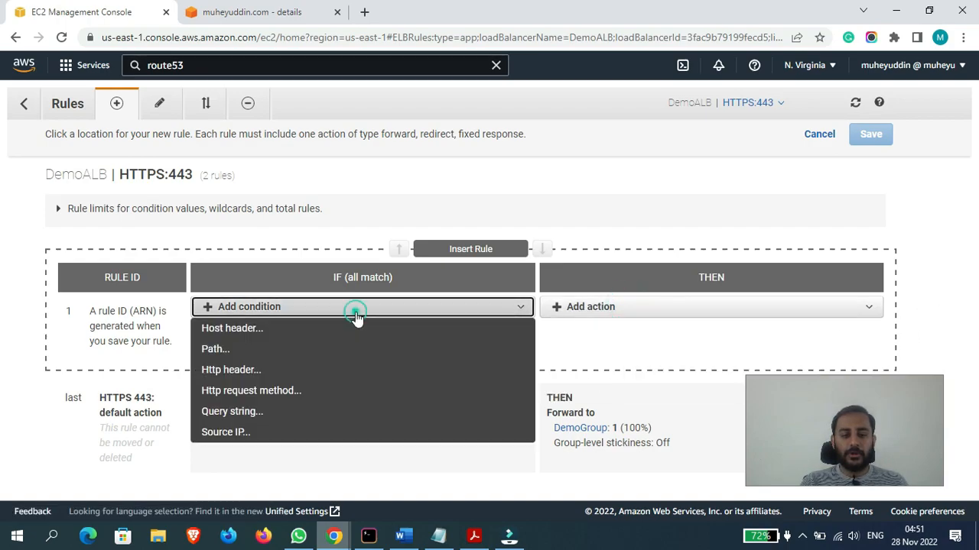
click(235, 335)
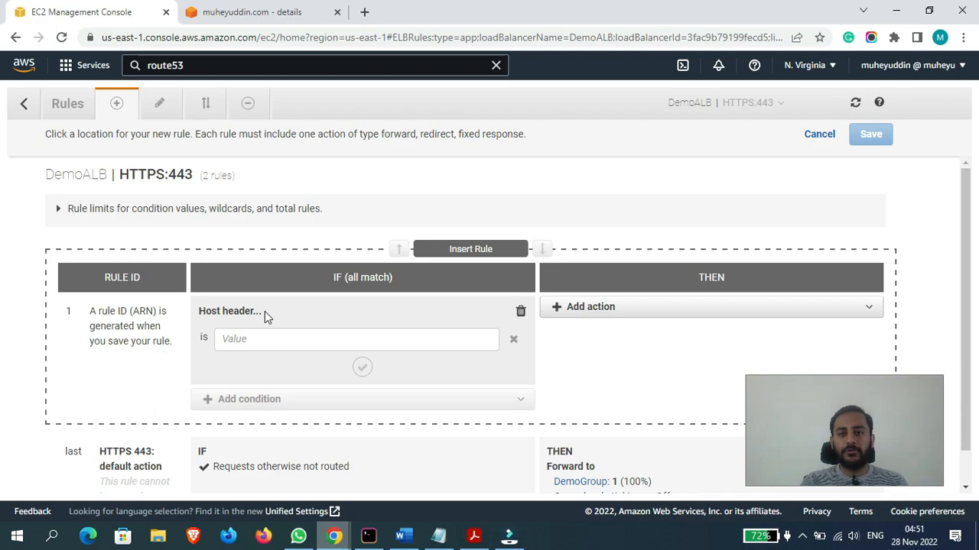
- Switch to the Word document and review the notes on request and response HTTP headers
click(413, 546)
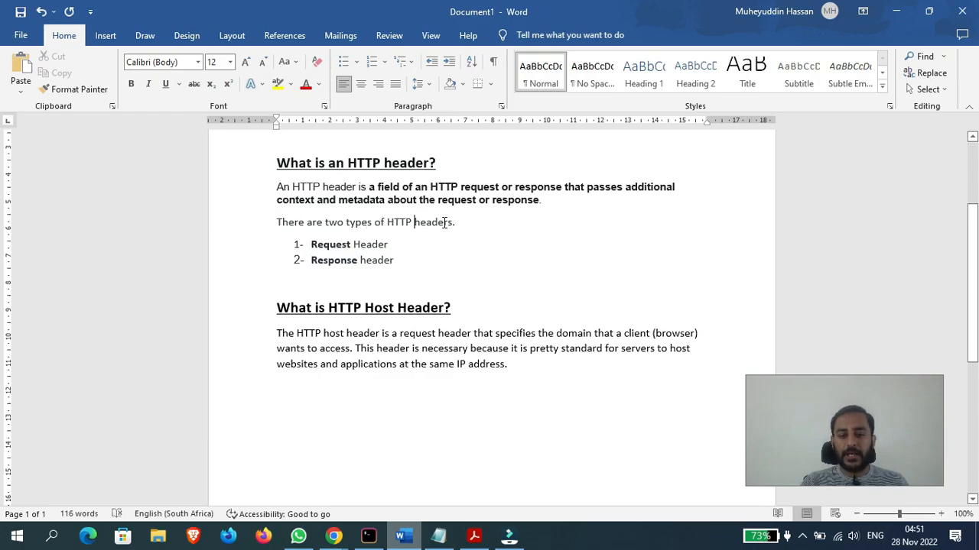
click(339, 246)
click(340, 261)
- Switch to the incognito Chrome window showing muheyuddin.com and close it
mouse_move(333, 534)
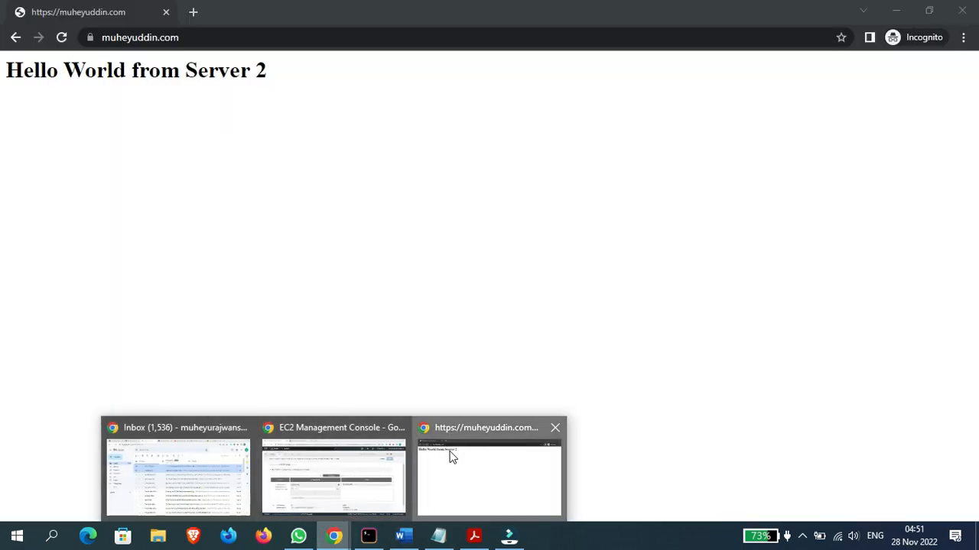
click(449, 454)
drag(357, 11, 357, 149)
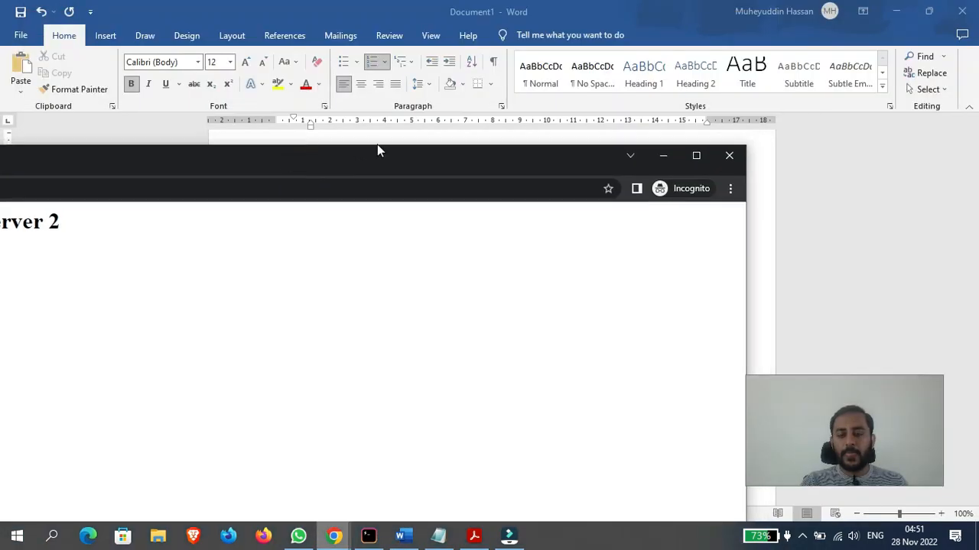
click(728, 156)
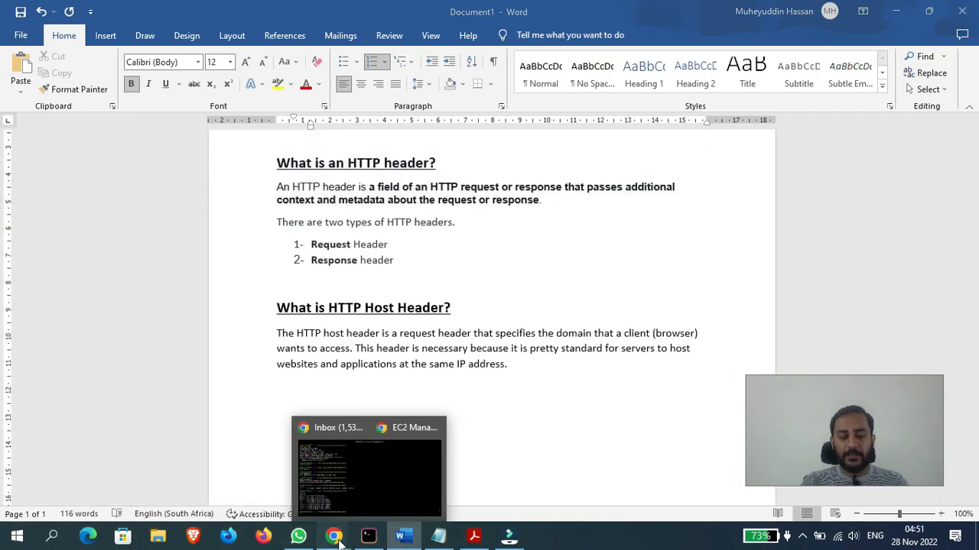
- Return to the EC2 console window in Chrome and open a fresh incognito window from it
mouse_move(338, 540)
click(367, 499)
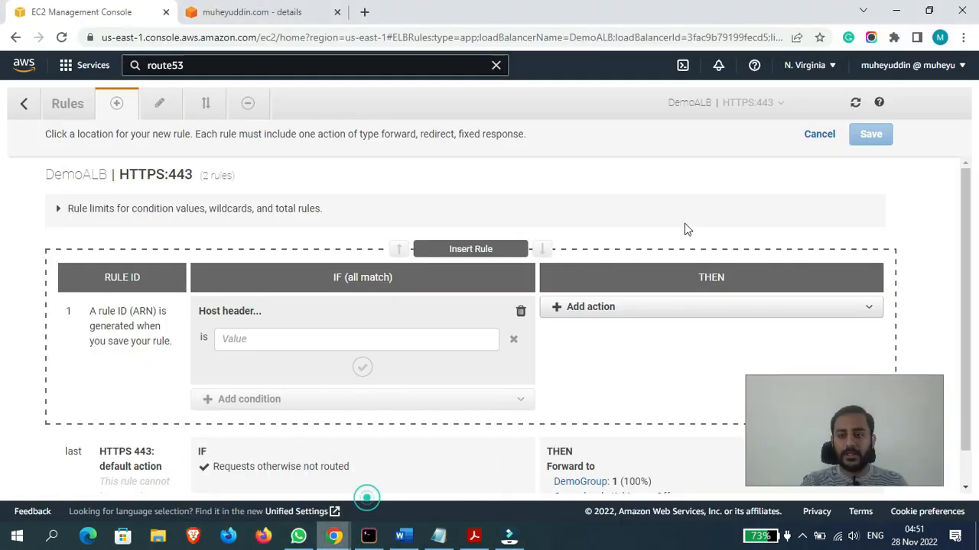
click(963, 37)
click(899, 90)
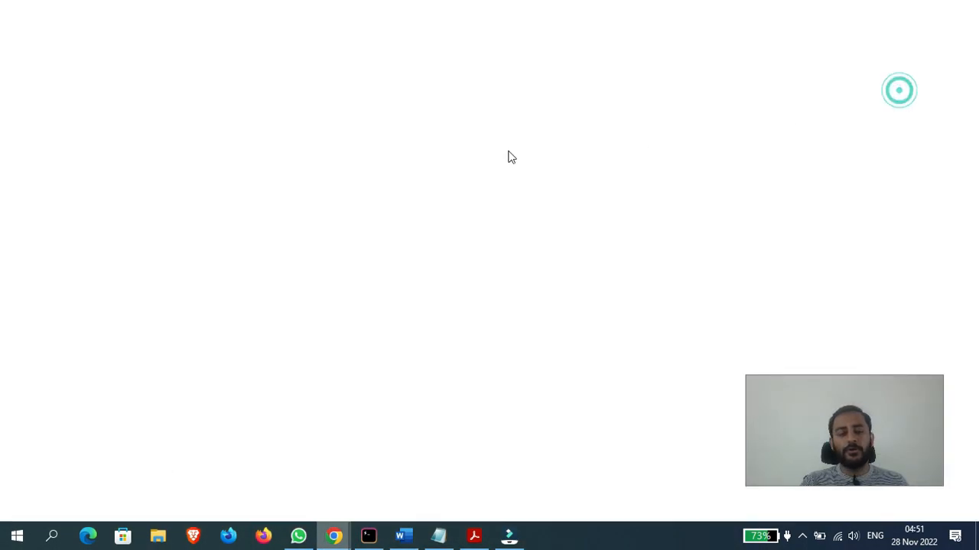
click(369, 420)
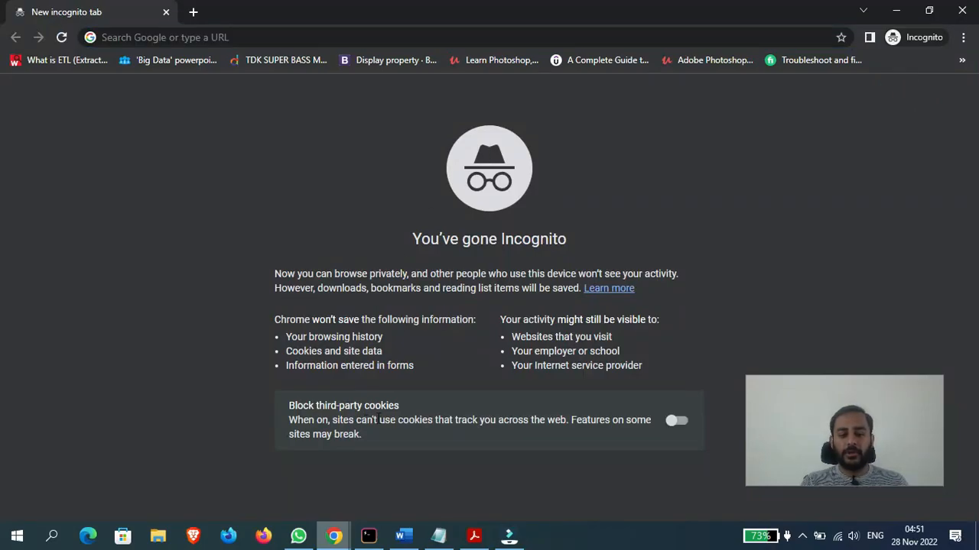
- Open the developer tools' network recording in the incognito window and load muheyuddin.com to capture its request
right_click(141, 373)
click(190, 359)
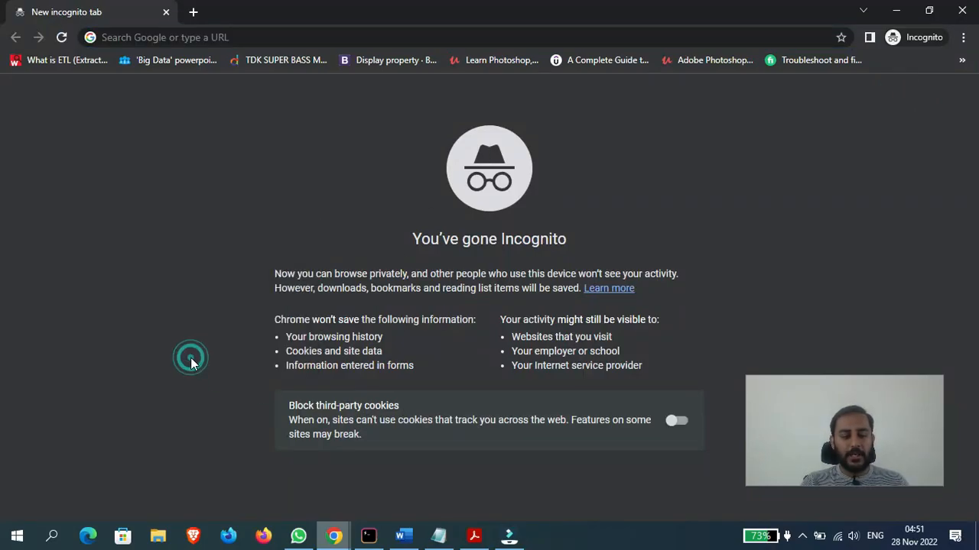
click(181, 196)
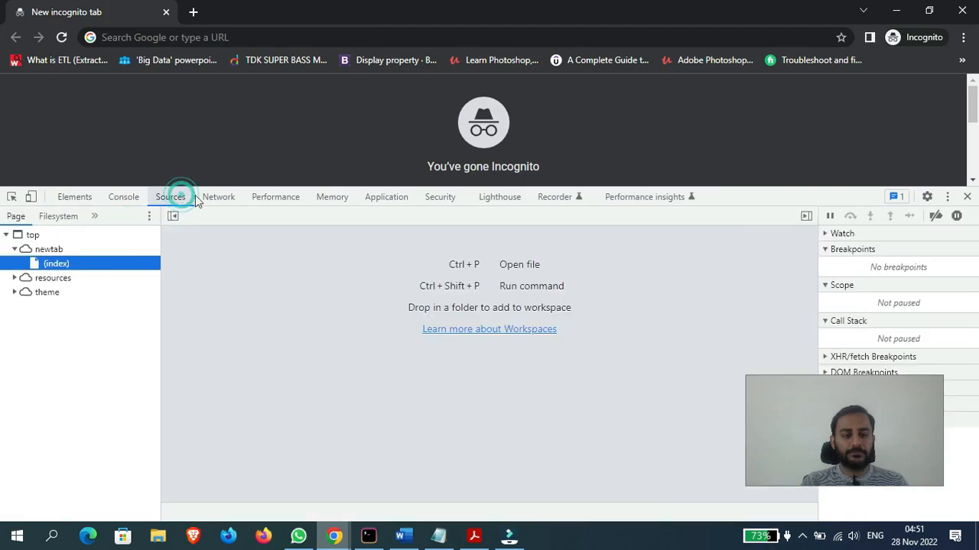
click(205, 198)
text(muheyuddin.com)
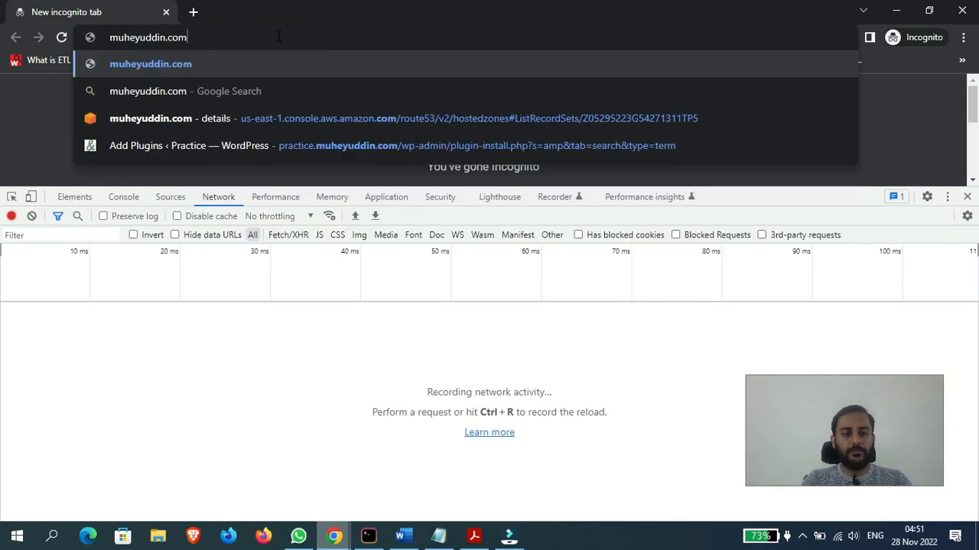
key(Return)
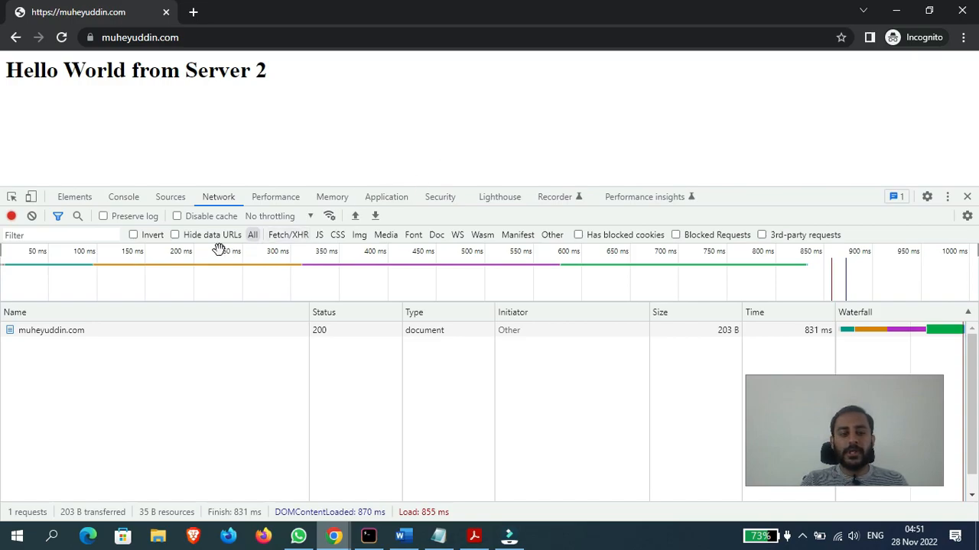
- Open the captured muheyuddin.com request and examine the authority and method entries in its request headers
click(65, 334)
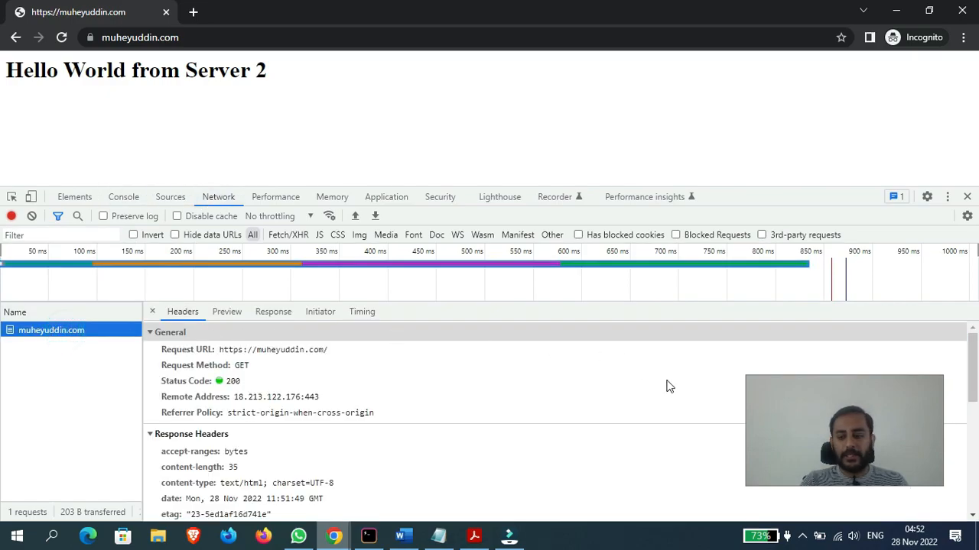
drag(977, 339, 978, 412)
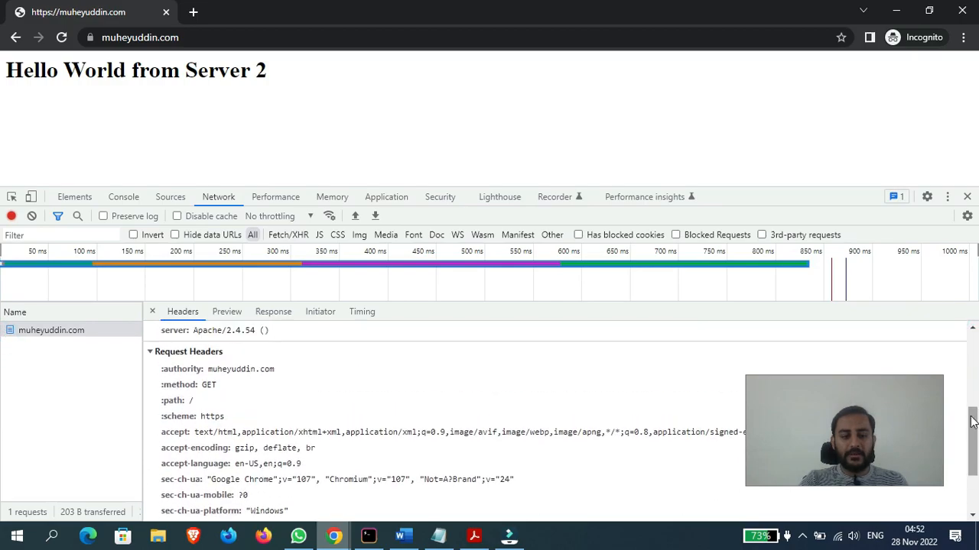
click(177, 371)
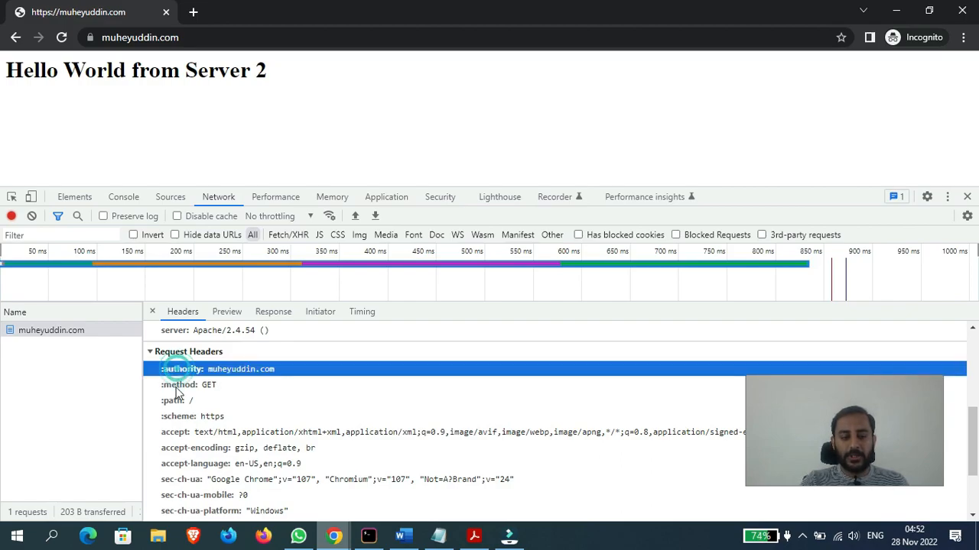
click(176, 385)
mouse_move(976, 450)
mouse_down()
mouse_move(978, 488)
mouse_move(978, 450)
mouse_up()
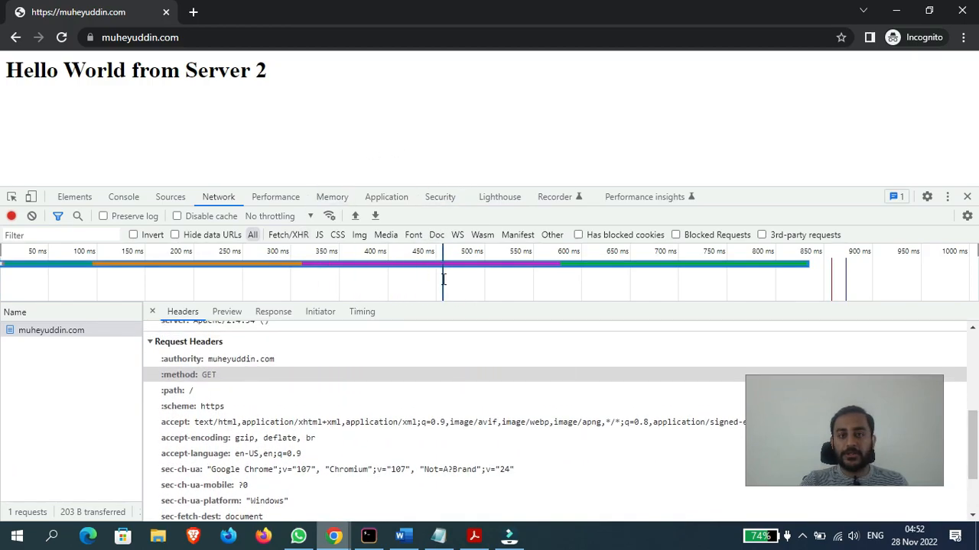
- Review the HTTP Host header definition in the Word document and examine the matching authority request header in the incognito Chrome window
click(400, 537)
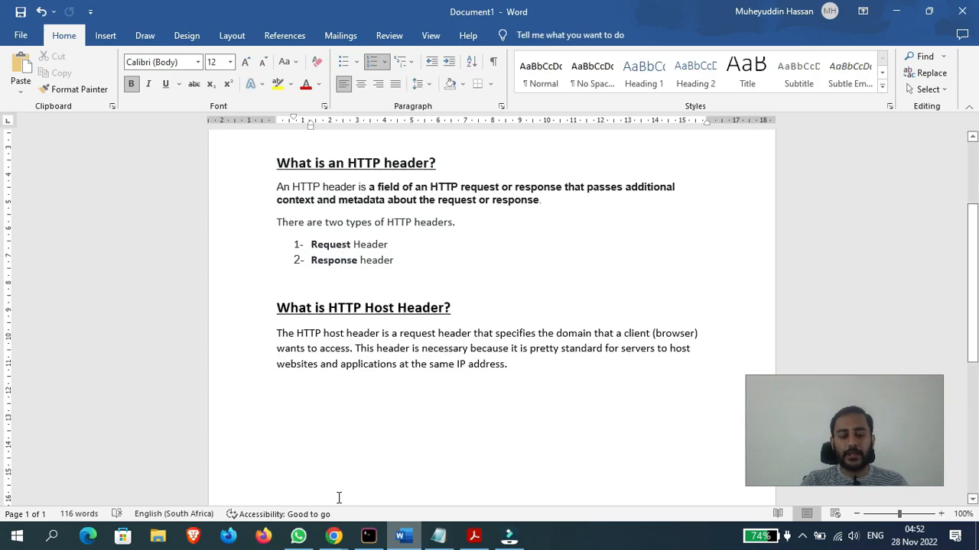
mouse_move(334, 535)
click(468, 473)
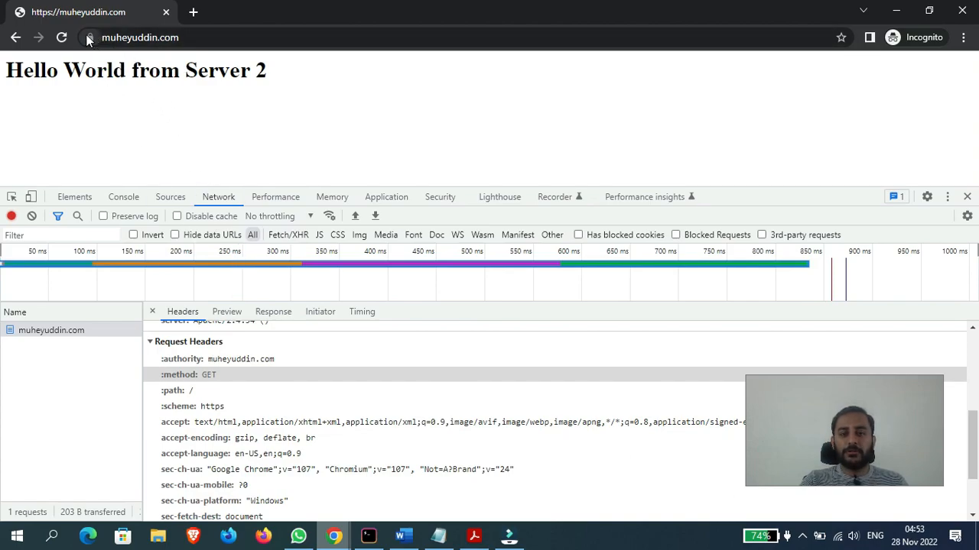
mouse_move(976, 424)
mouse_down()
mouse_move(976, 416)
mouse_move(977, 429)
mouse_up()
click(187, 346)
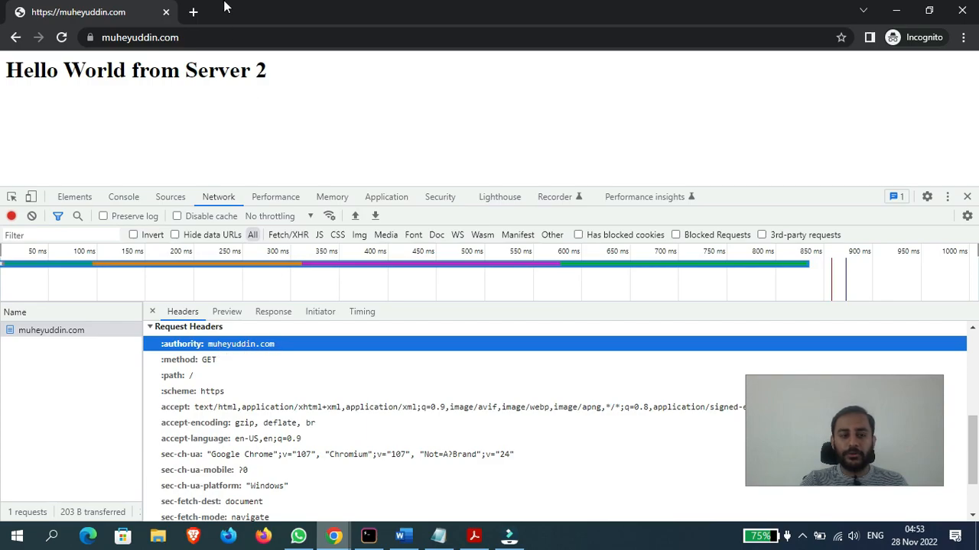
click(195, 12)
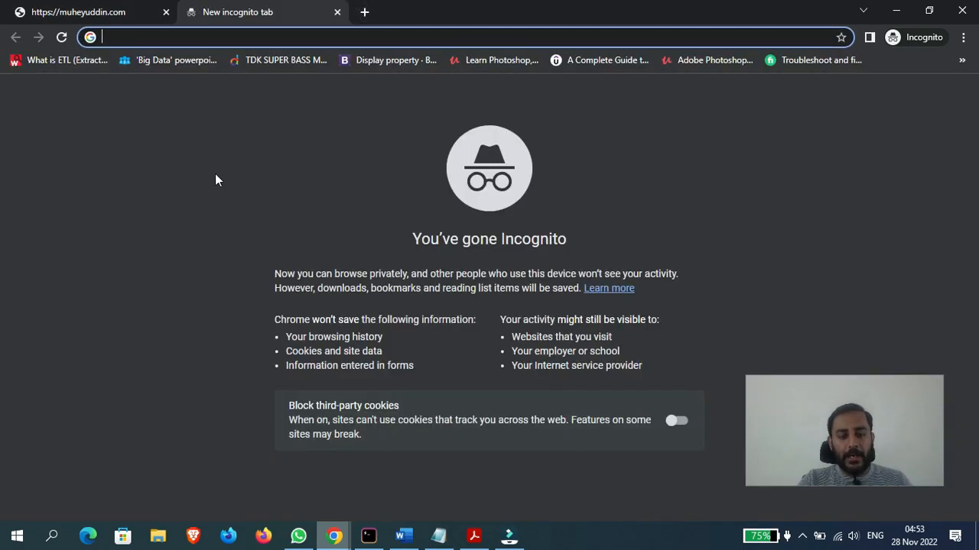
right_click(225, 370)
click(260, 359)
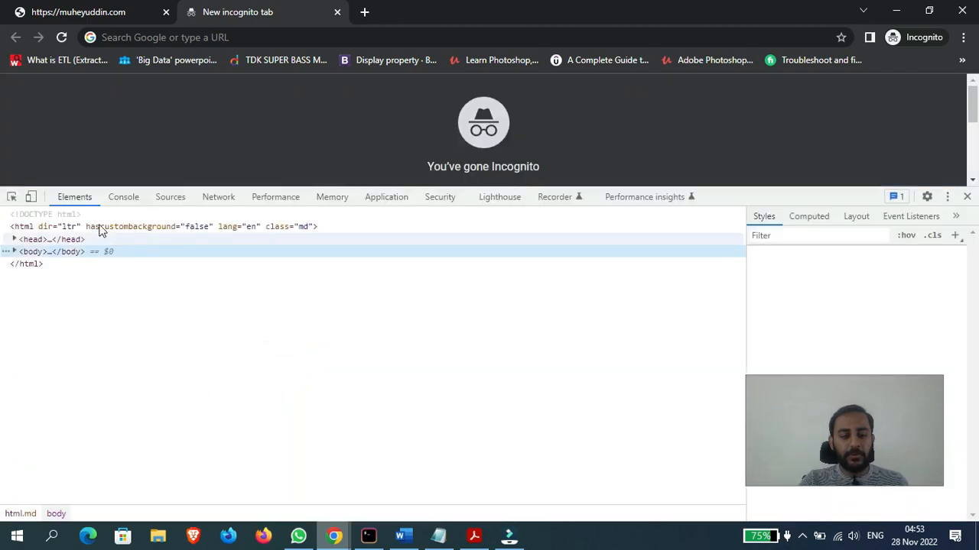
click(220, 203)
click(303, 35)
text(http:/)
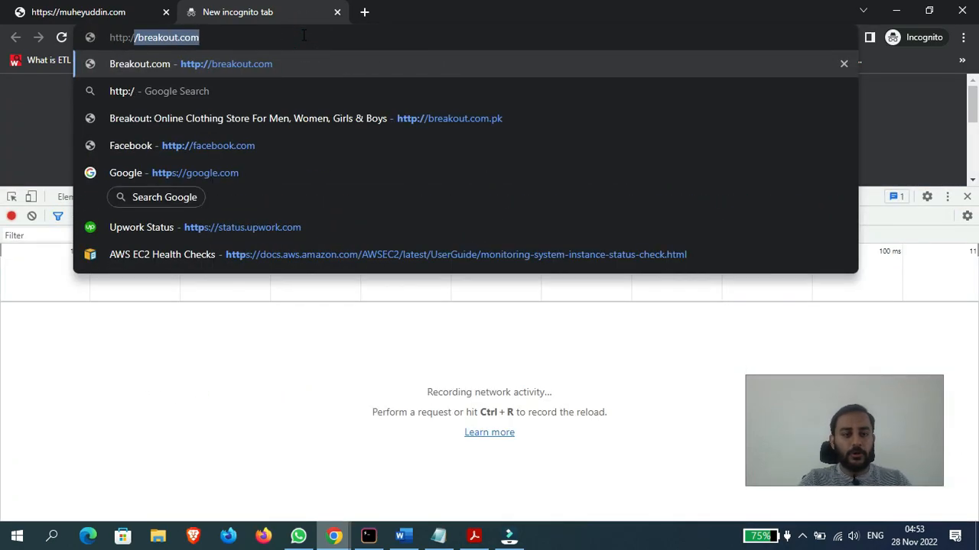
text(/muheyuddin.com)
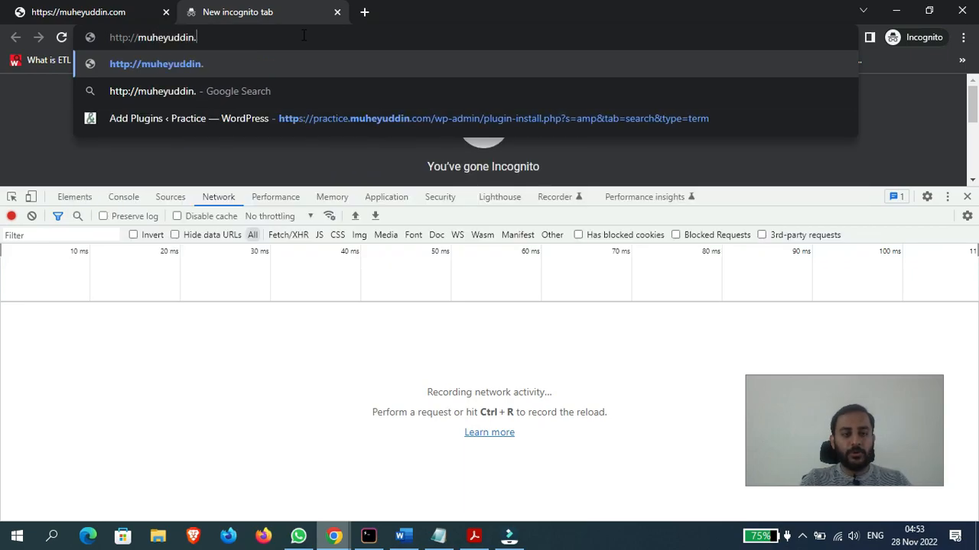
key(Return)
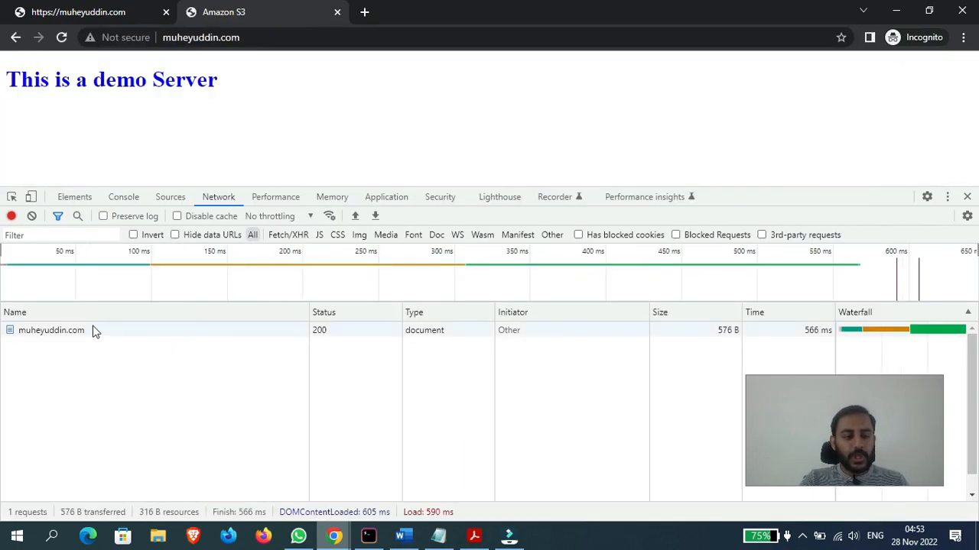
- Examine the Host request header of the HTTP request and compare it with the authority header in the HTTPS tab
click(94, 331)
drag(972, 340, 976, 465)
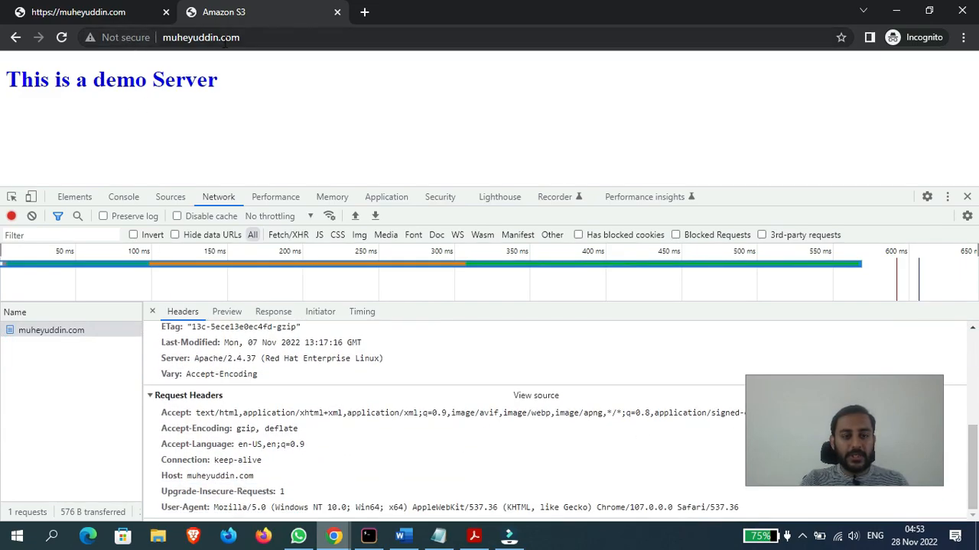
click(172, 477)
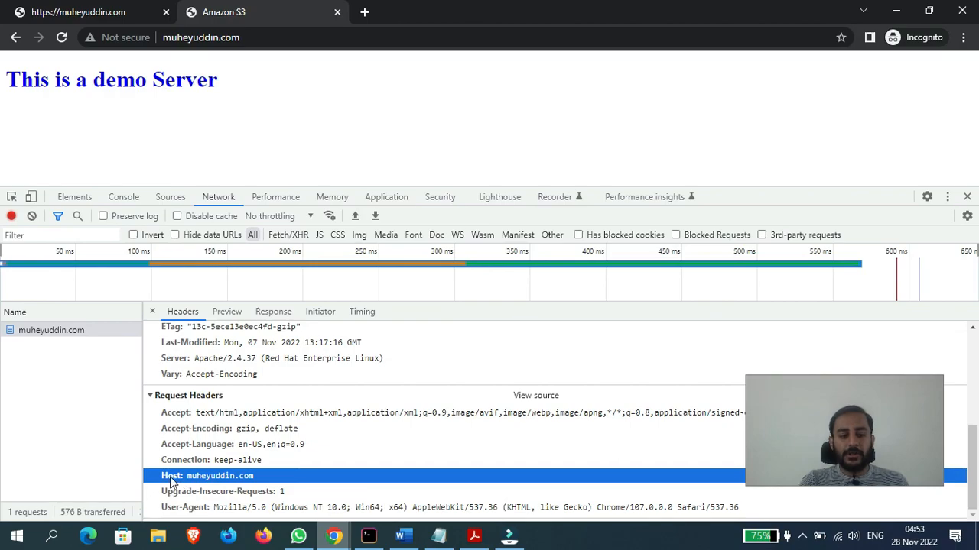
click(88, 18)
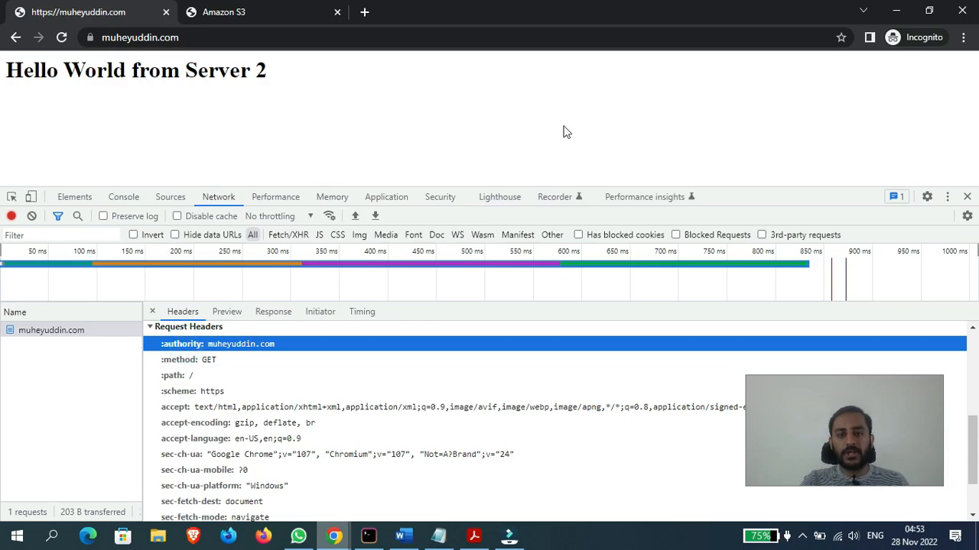
- Return to the EC2 console window and set the new rule's host header condition to demo.muheyuddin.com
mouse_move(334, 537)
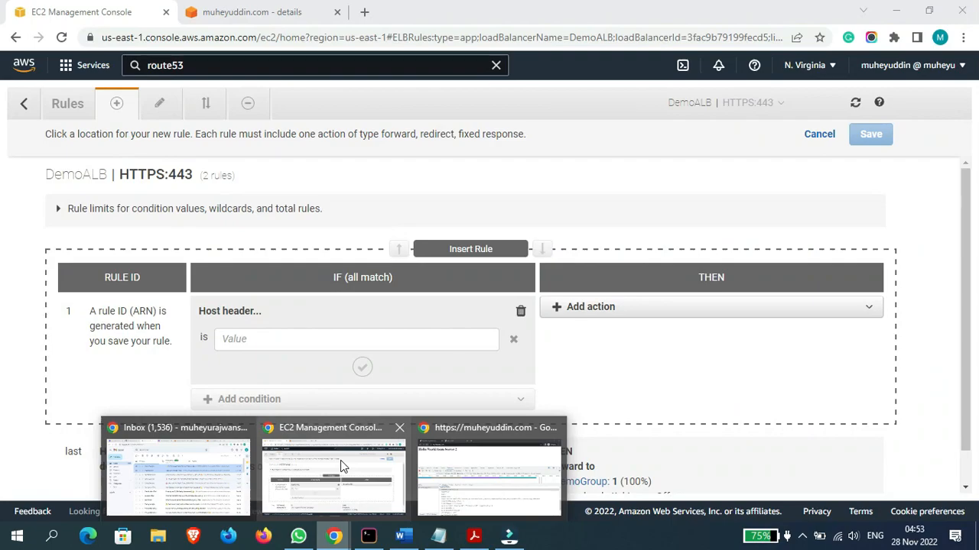
click(341, 466)
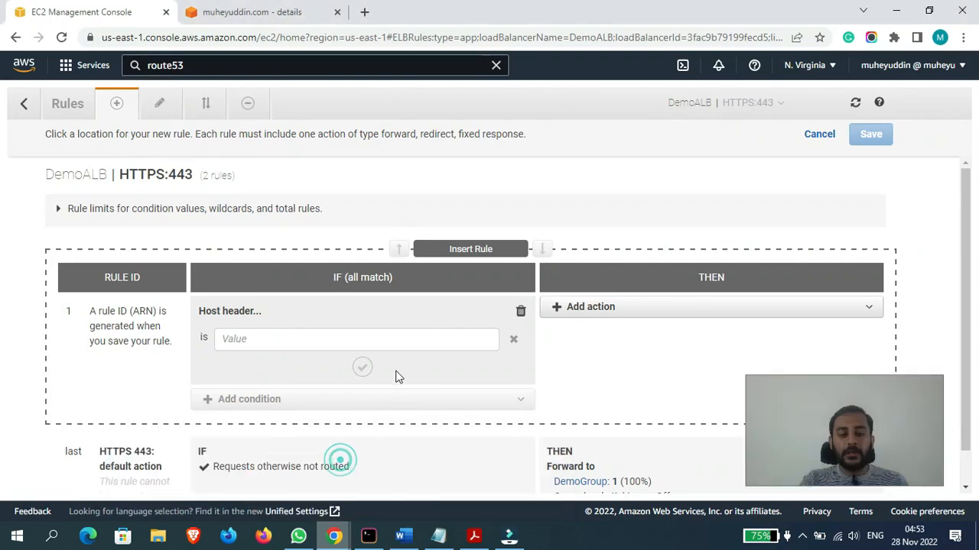
click(301, 341)
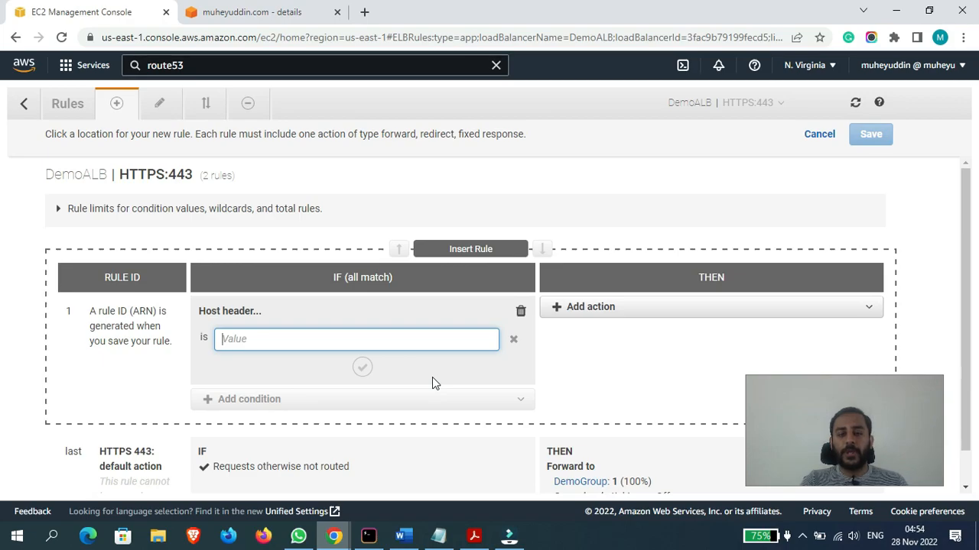
text(demo.)
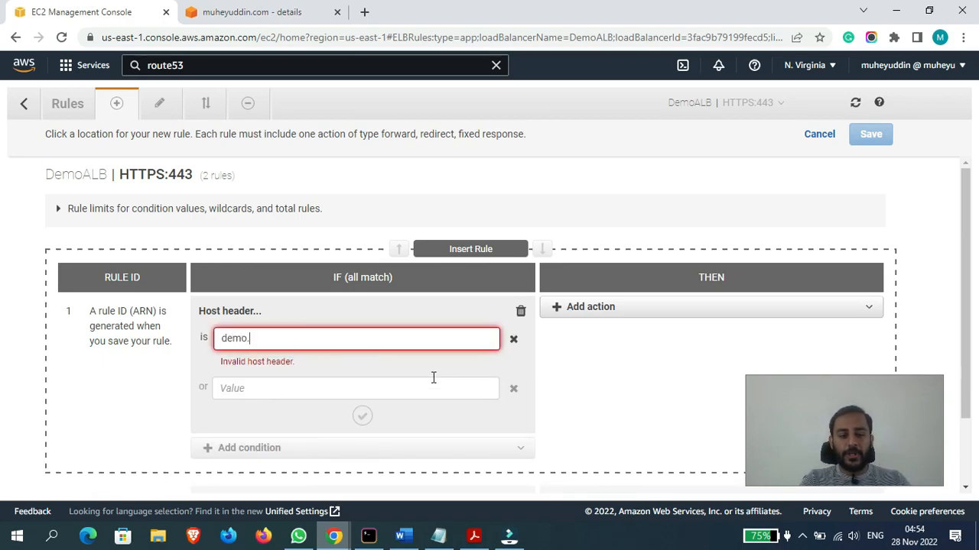
text(muheyuddin.com)
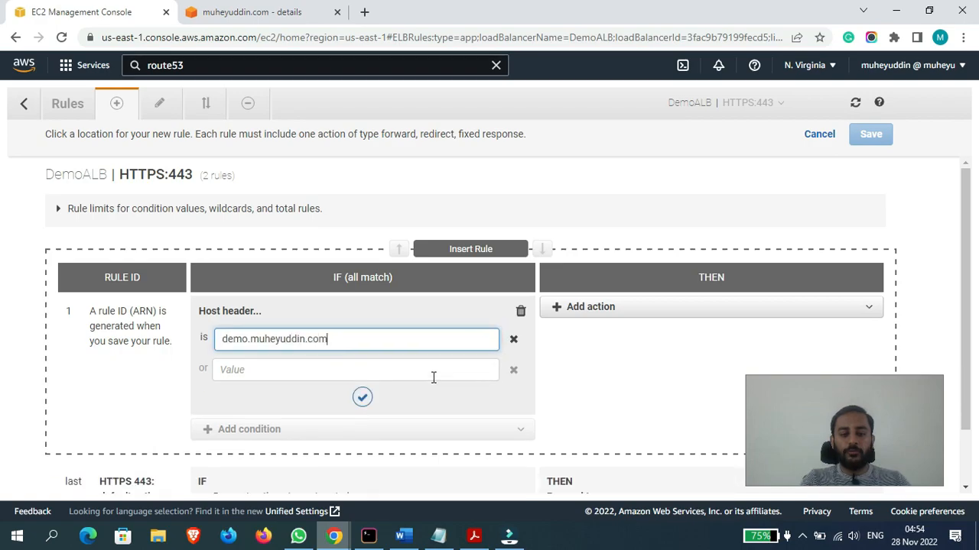
click(127, 341)
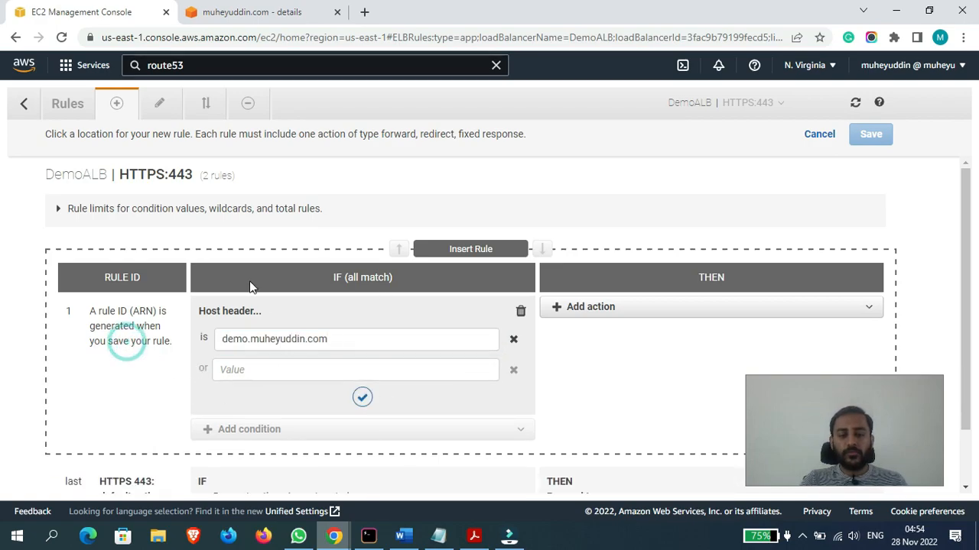
click(361, 395)
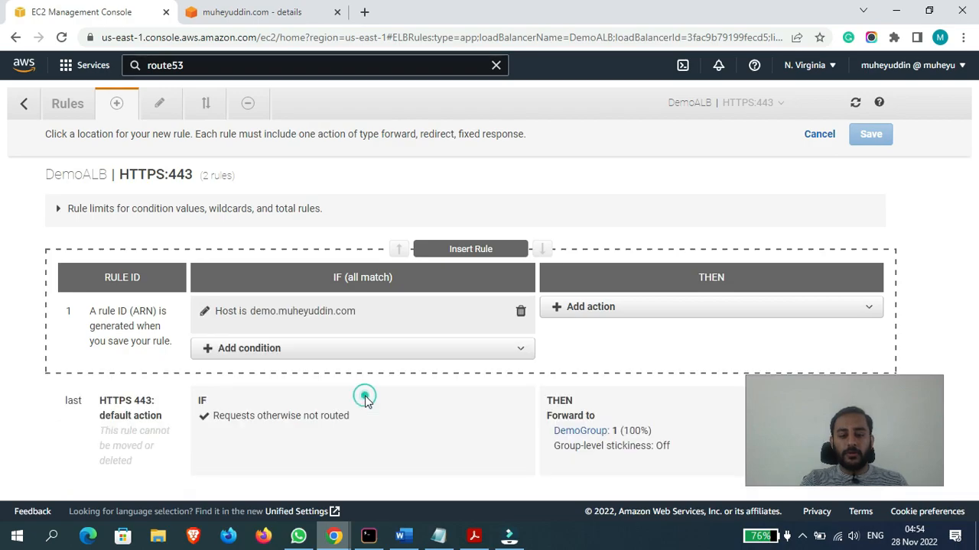
click(635, 312)
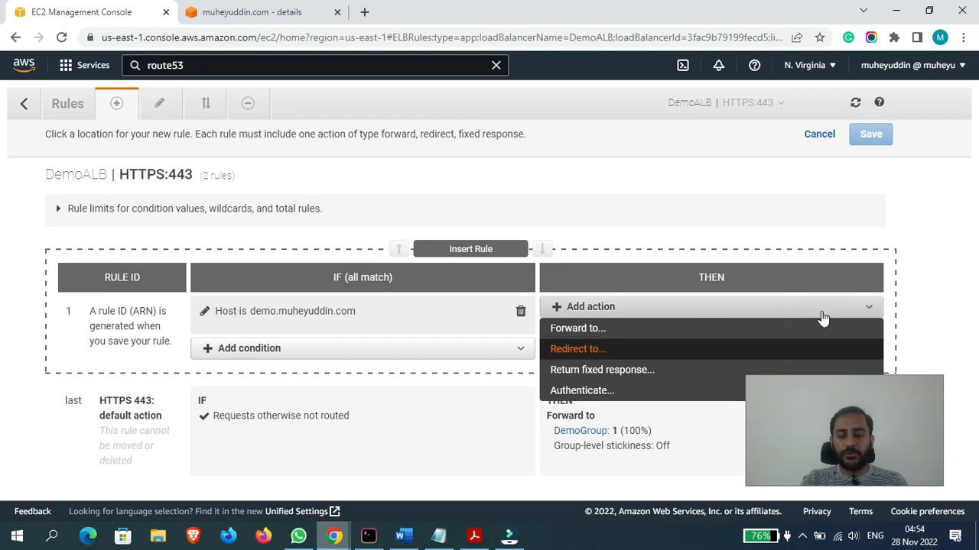
click(955, 302)
click(887, 432)
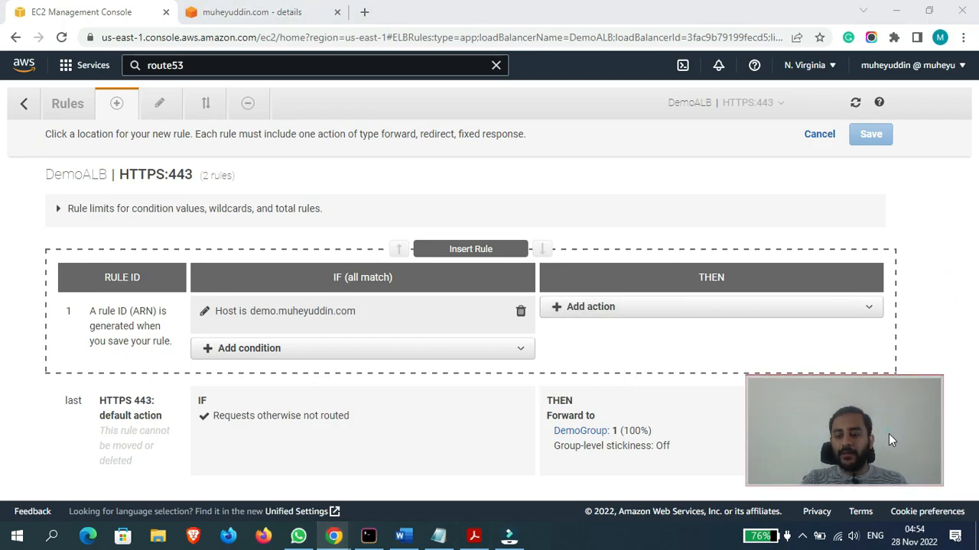
click(652, 309)
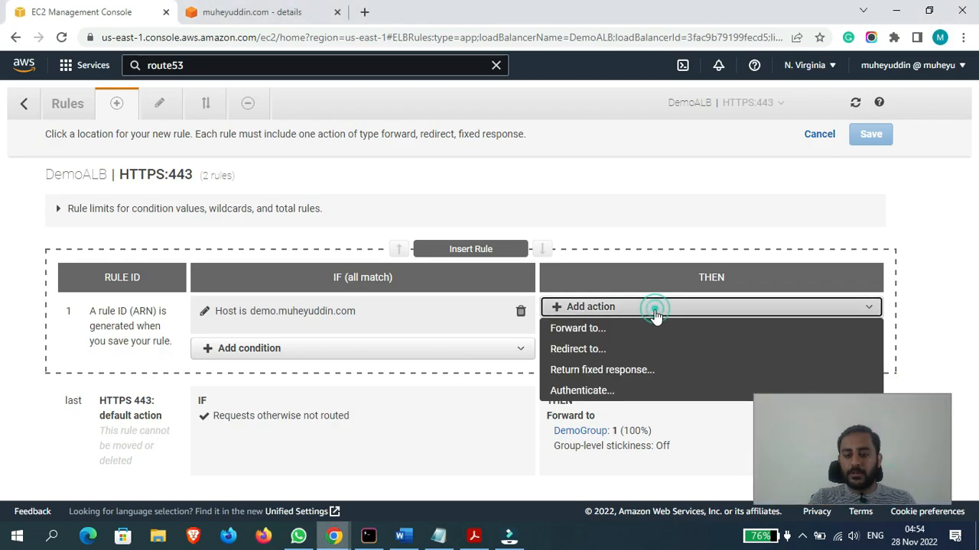
click(587, 331)
click(619, 356)
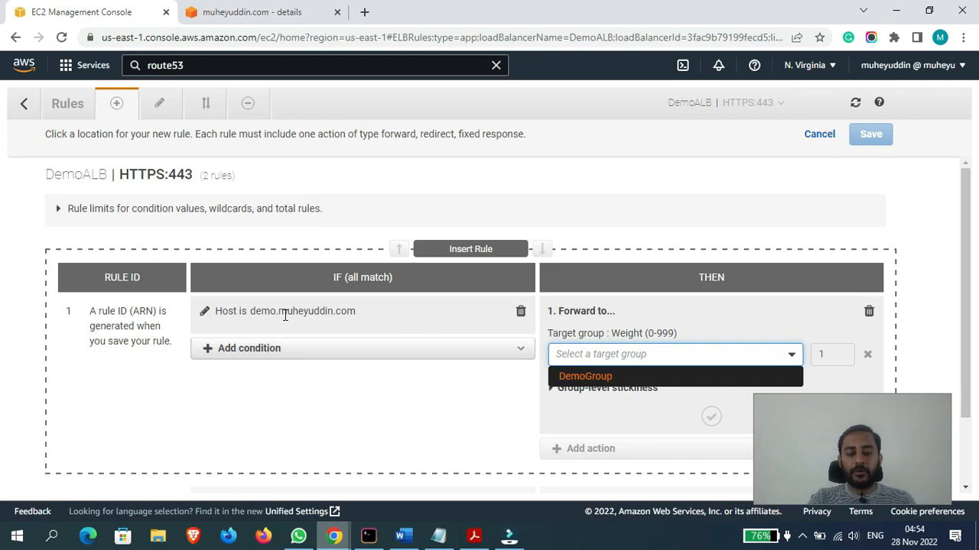
click(704, 327)
click(868, 311)
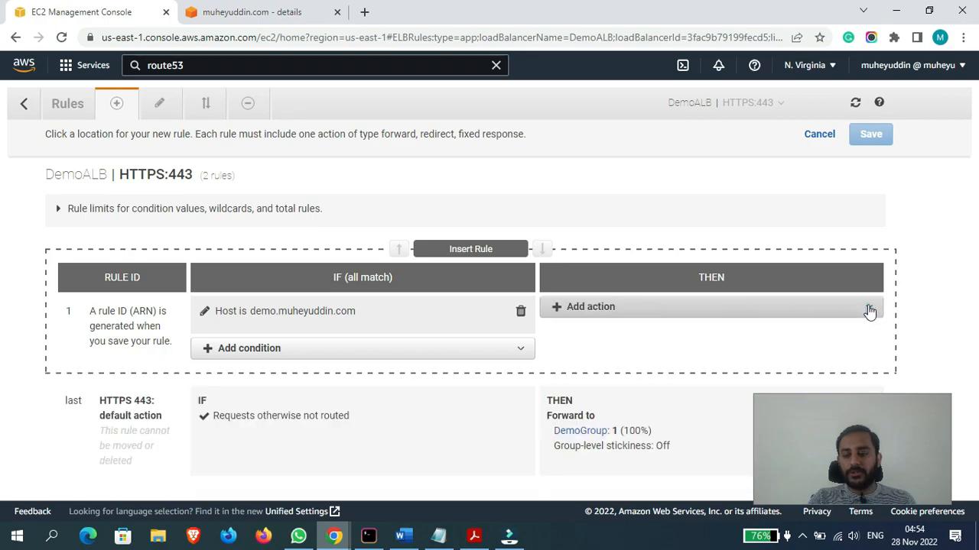
click(592, 308)
click(581, 348)
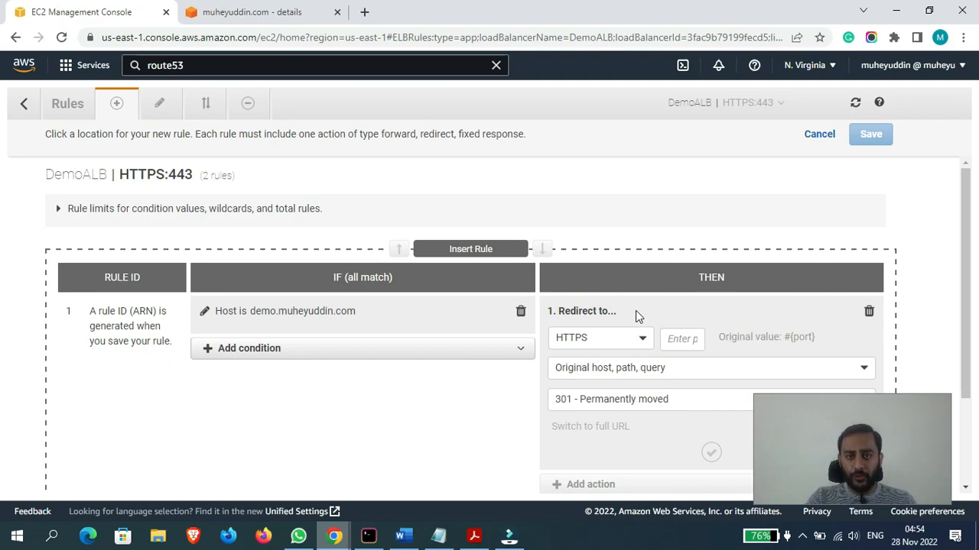
click(869, 314)
- Add a Return fixed response action to the new rule with the response body "Hello World!"
click(589, 306)
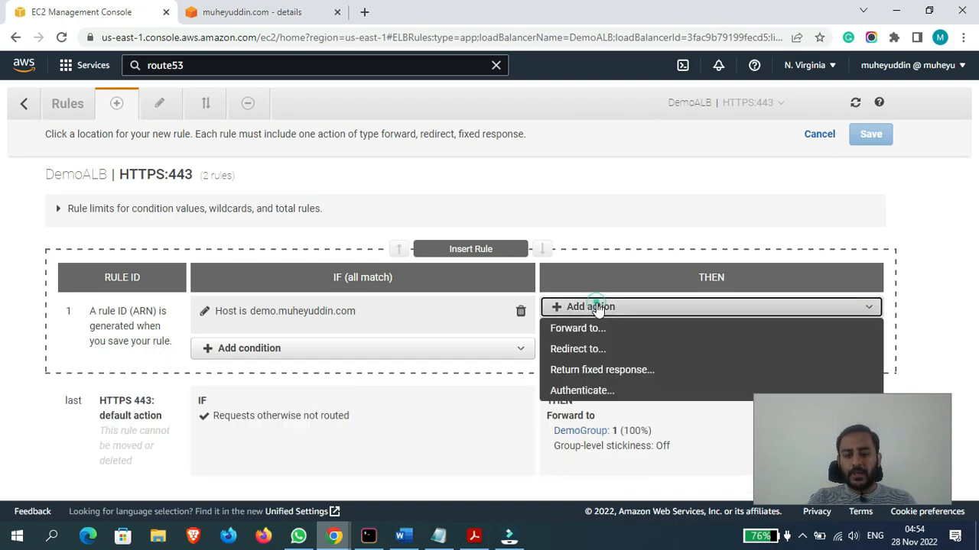
click(589, 376)
drag(964, 228, 976, 297)
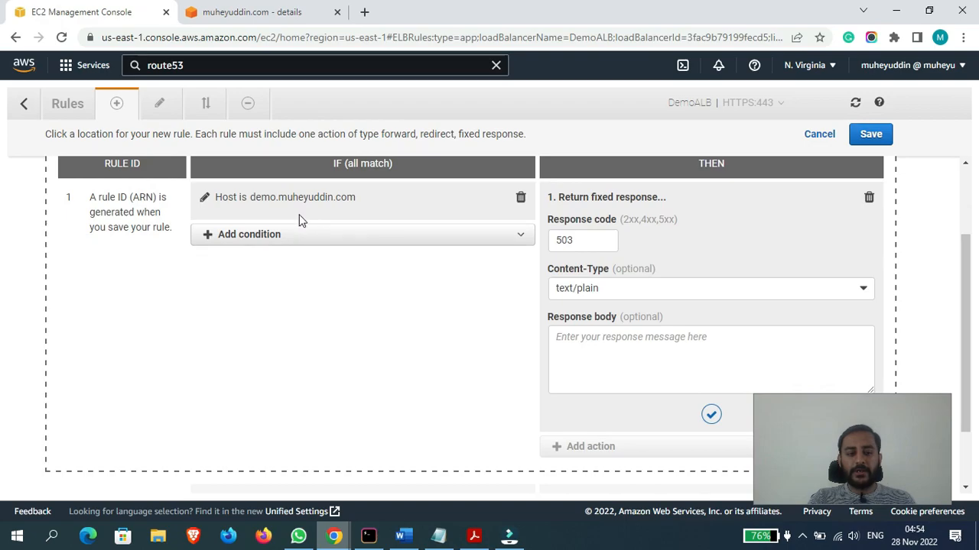
click(601, 356)
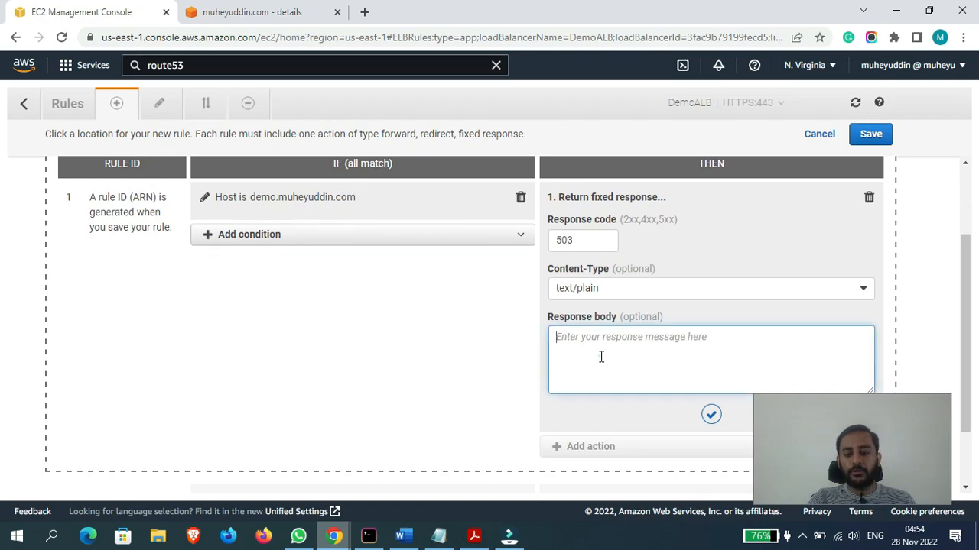
text(Hello World!)
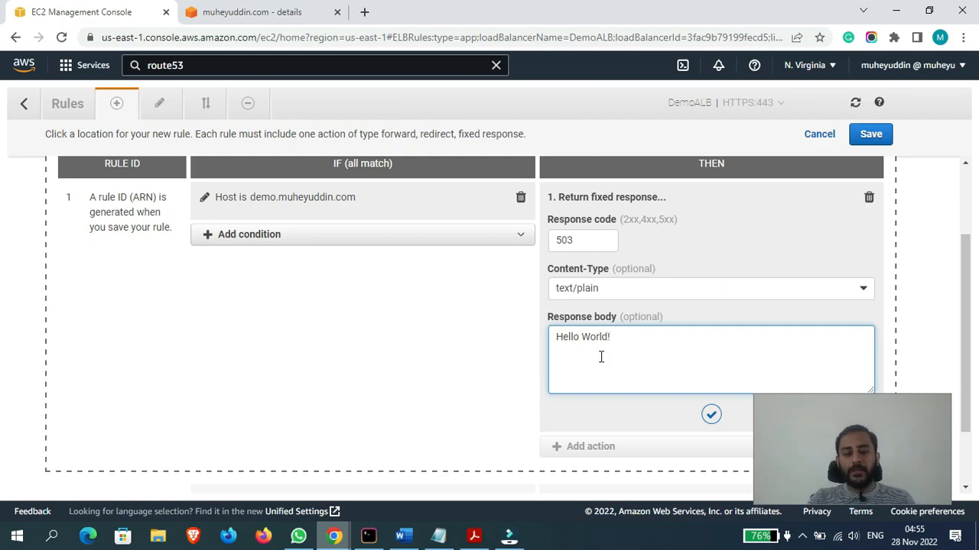
click(402, 348)
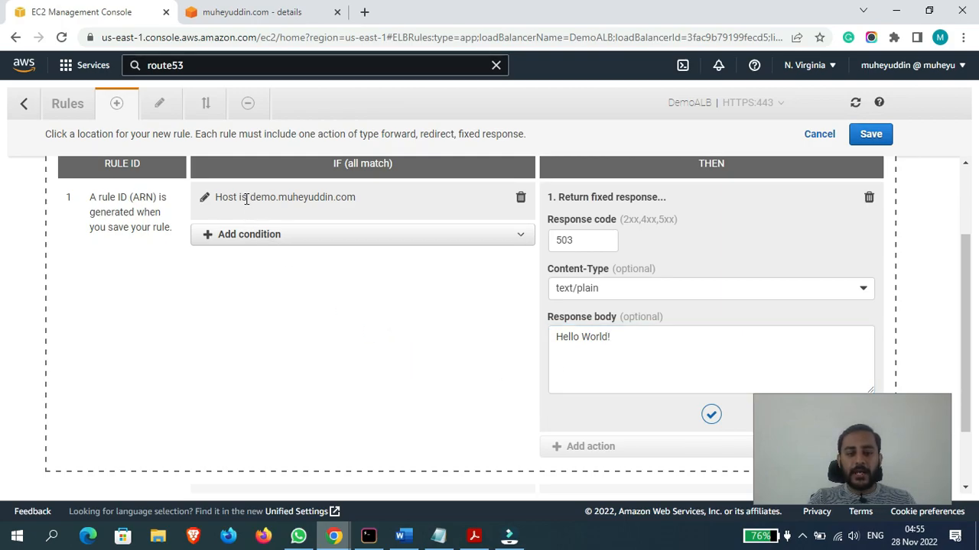
drag(250, 199, 268, 200)
drag(307, 200, 320, 201)
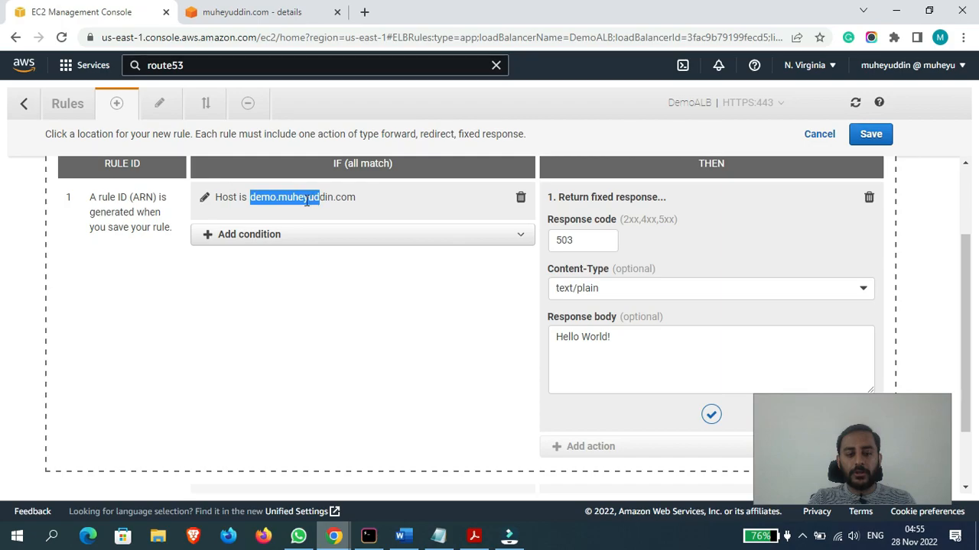
click(364, 309)
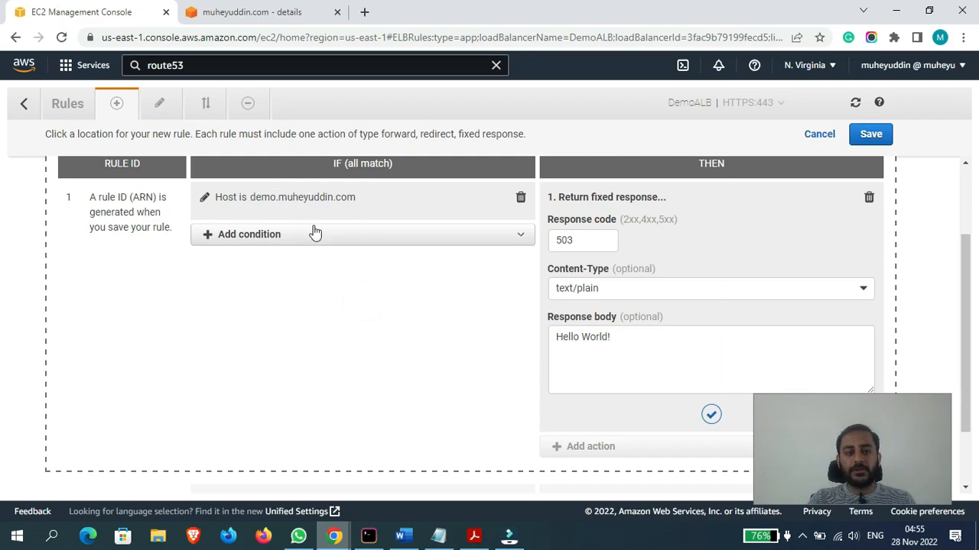
- Examine the demo.muheyuddin.com A record and its routing target in the Route 53 hosted zone
click(246, 13)
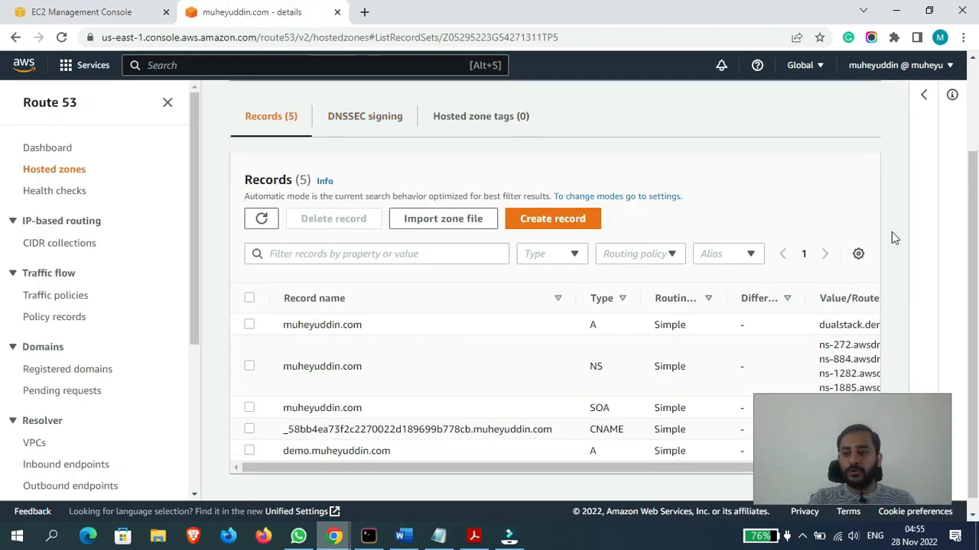
drag(971, 224, 977, 294)
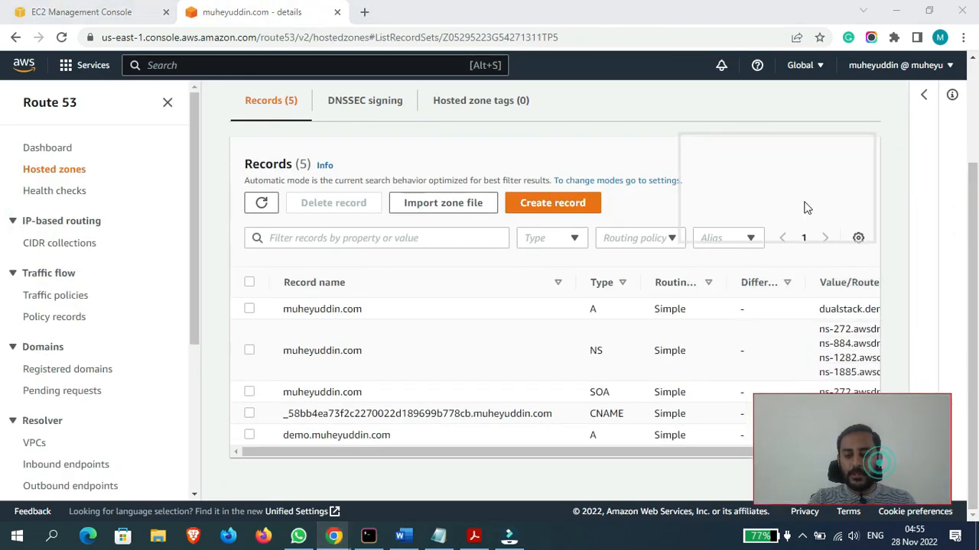
click(300, 435)
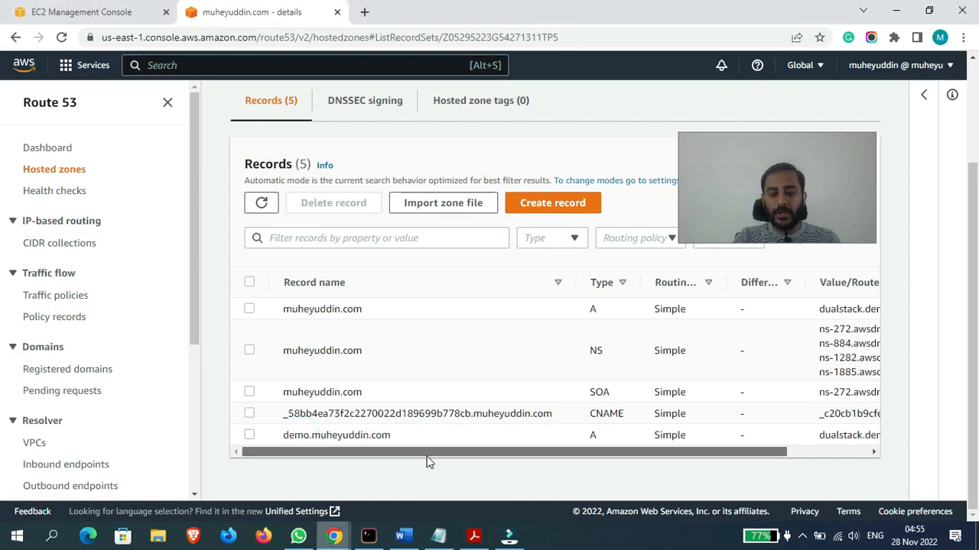
drag(426, 453, 533, 452)
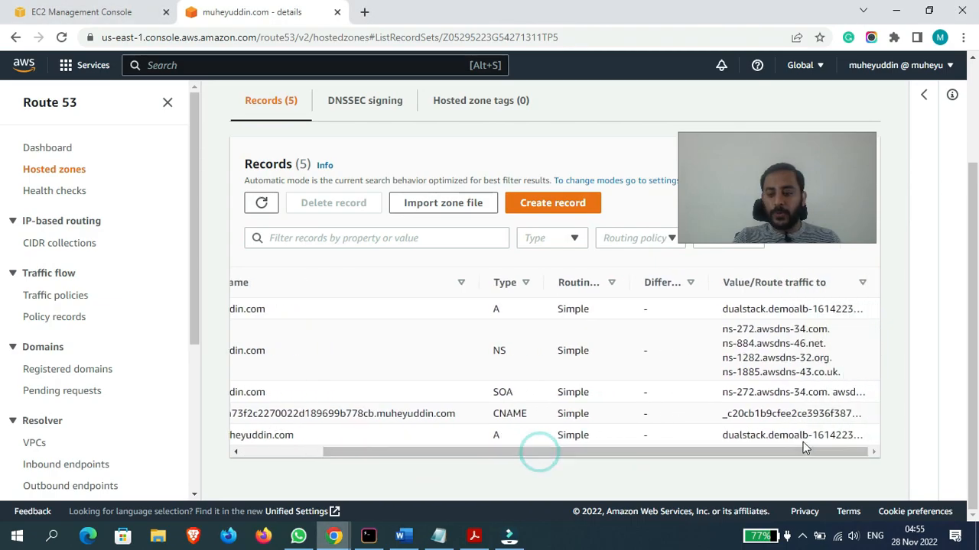
drag(717, 452, 427, 437)
drag(763, 220, 853, 474)
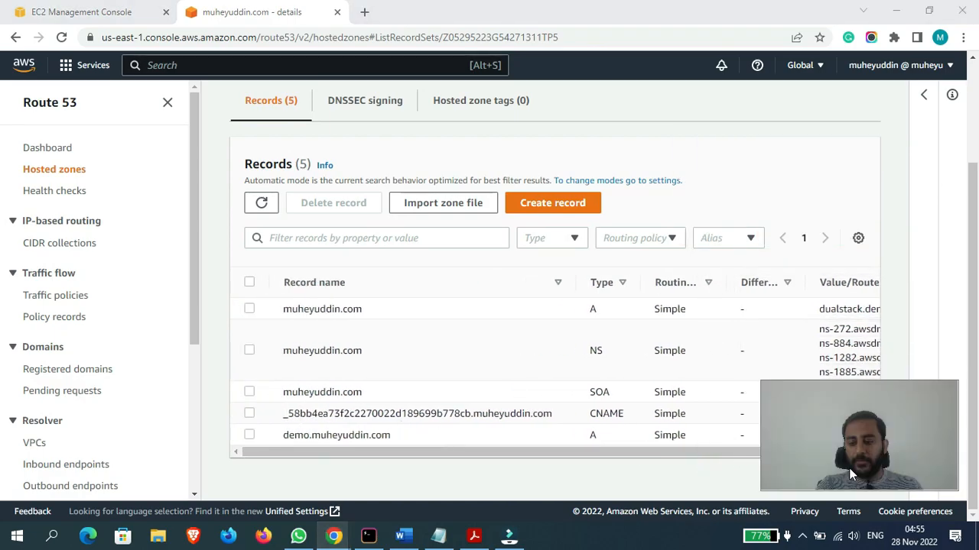
- Return to the EC2 console tab, confirm the fixed response action and save the new listener rule
click(46, 10)
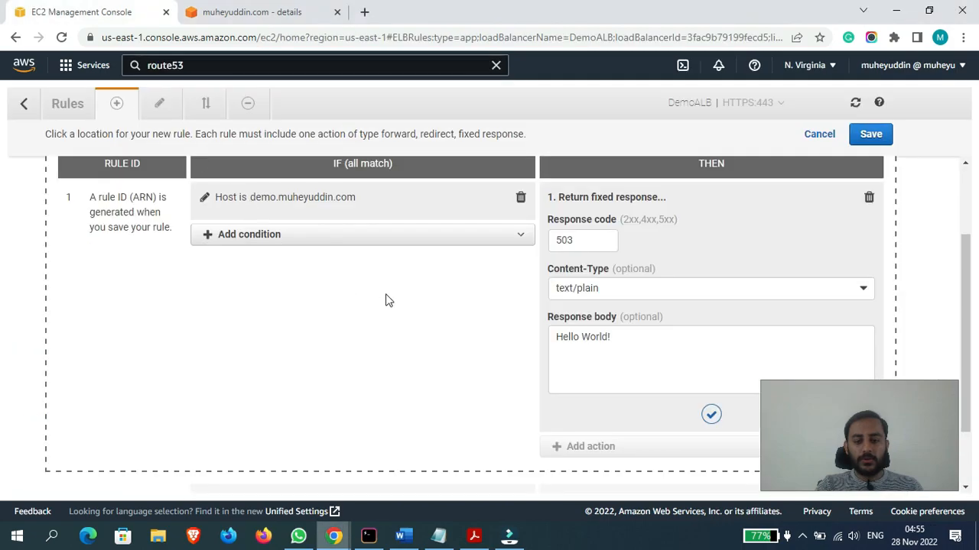
click(714, 415)
click(874, 139)
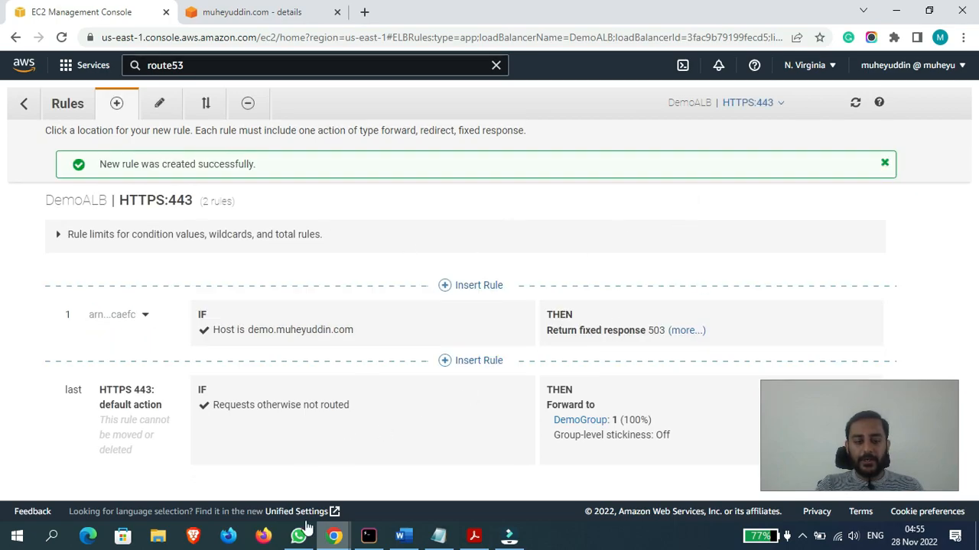
- Close the incognito window holding the earlier muheyuddin.com tests and open a fresh incognito window
mouse_move(334, 535)
click(525, 451)
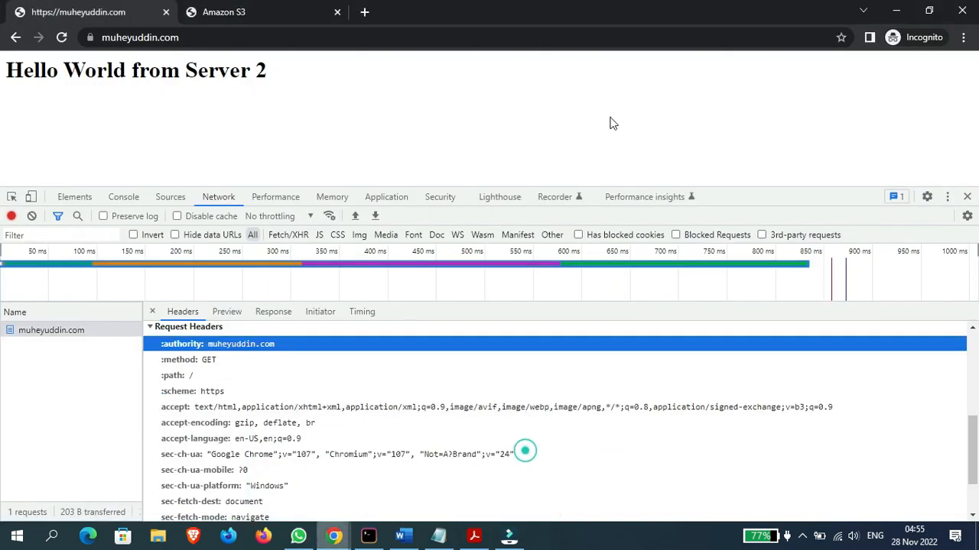
drag(736, 6, 434, 106)
click(664, 112)
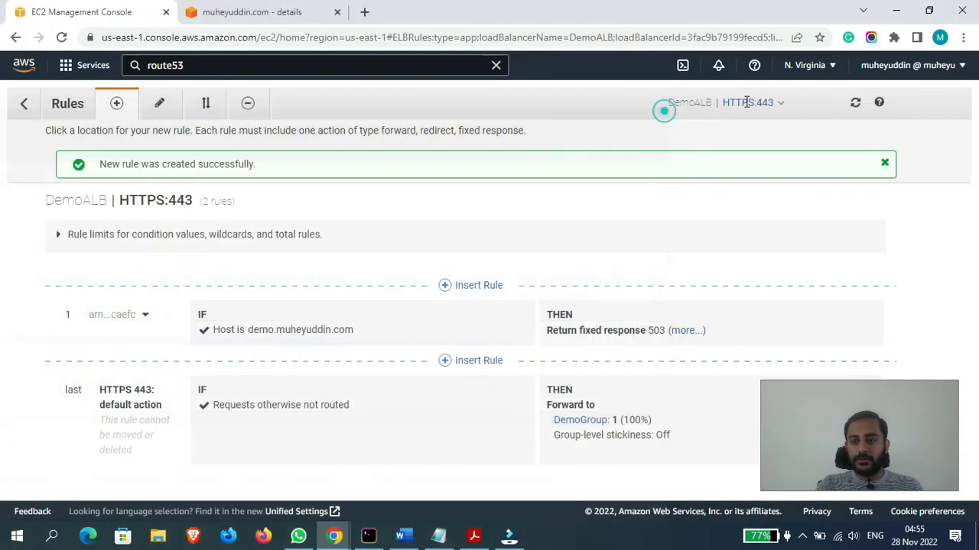
click(962, 36)
click(864, 92)
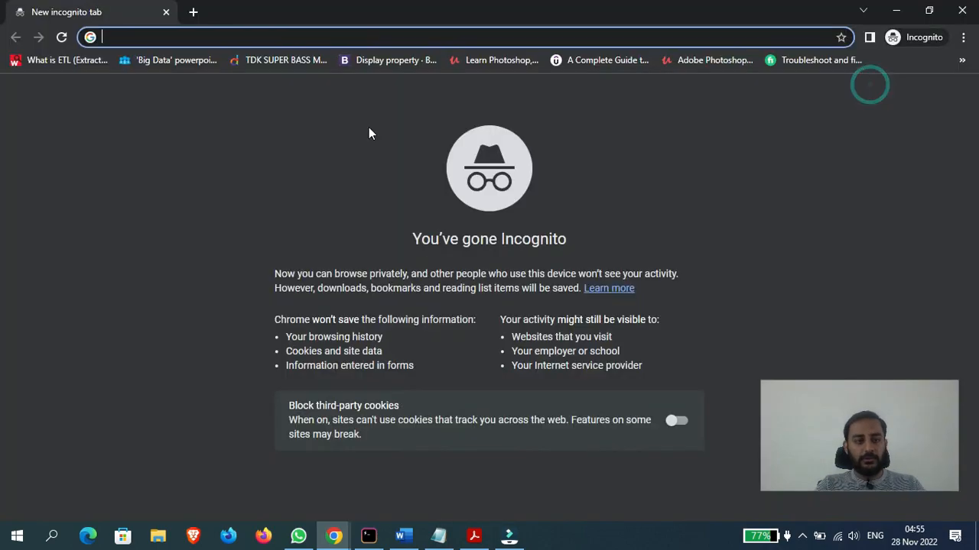
- Load demo.muheyuddin.com in the incognito window to test the host header rule, and close that window
text(demo)
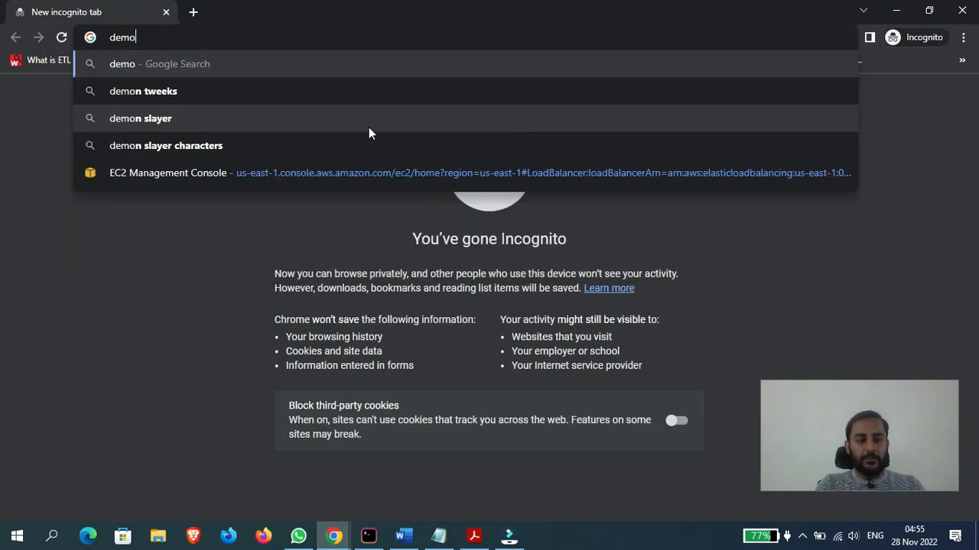
text(.muheyud)
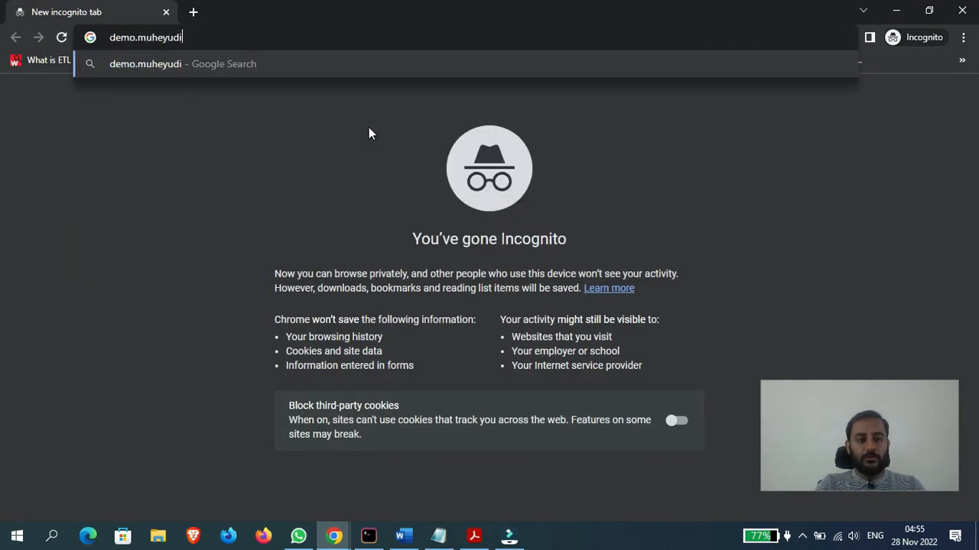
text(din.com)
key(Return)
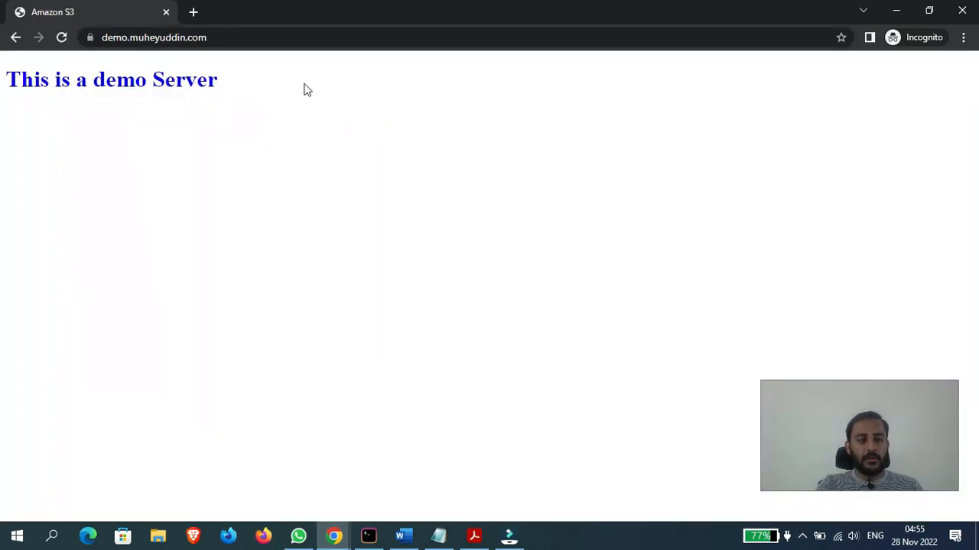
click(264, 35)
key(Return)
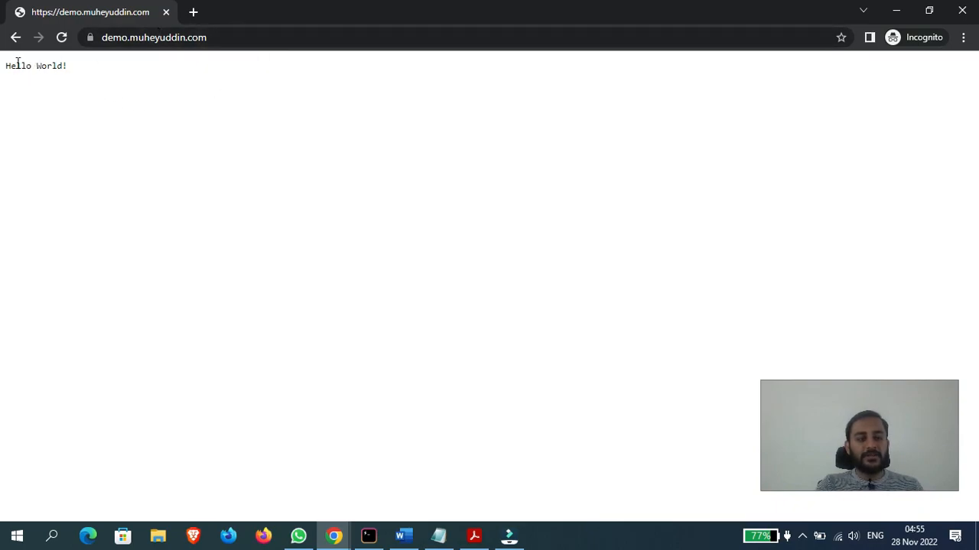
click(176, 82)
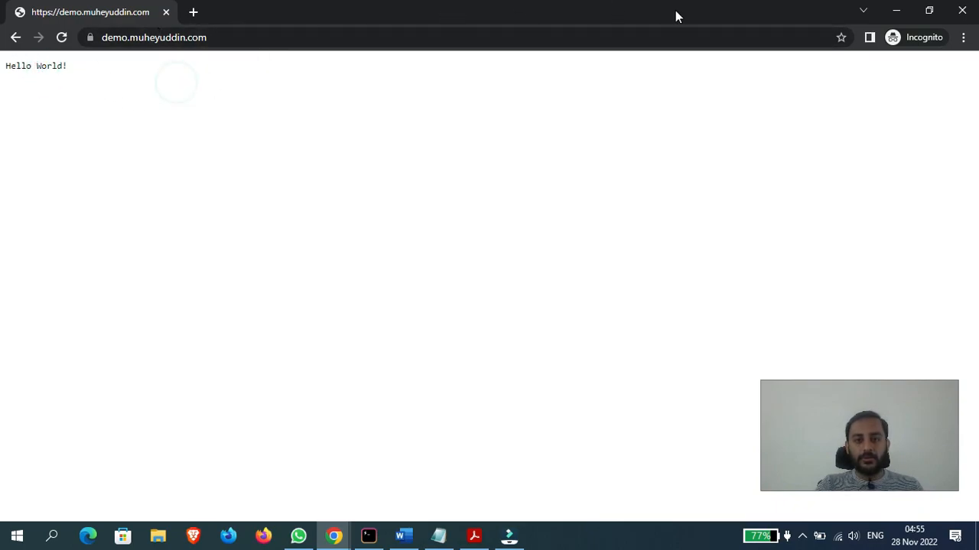
drag(764, 11, 441, 97)
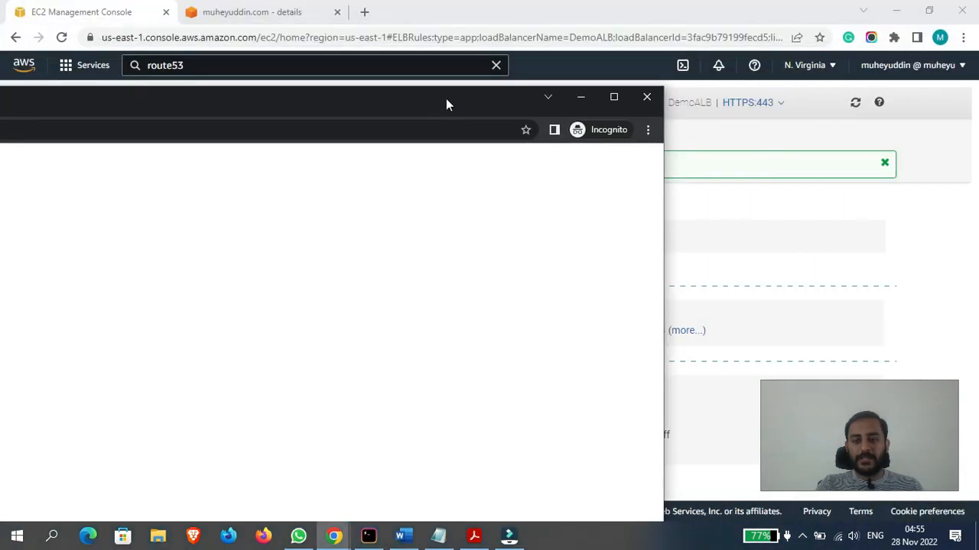
click(647, 97)
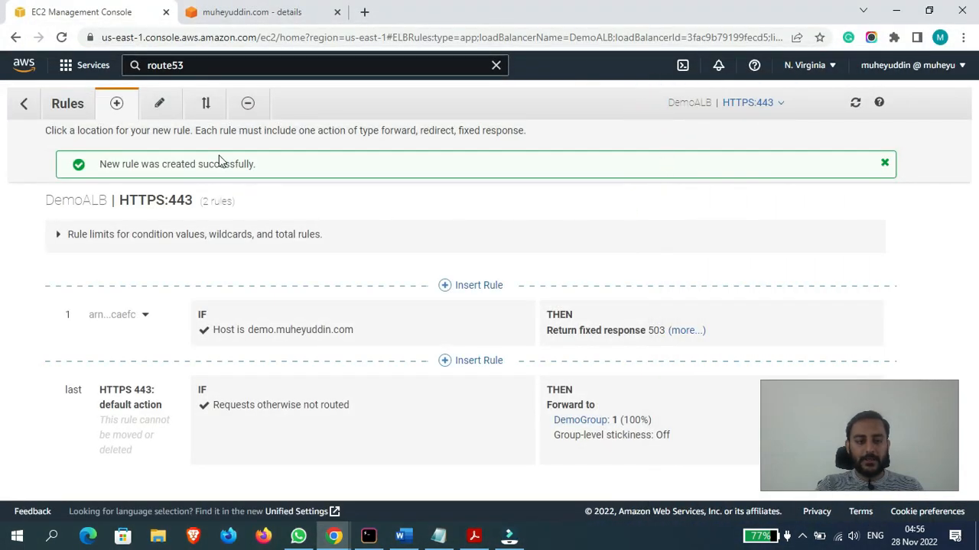
- Insert another rule above the demo.muheyuddin.com rule and add an empty Path condition to it
click(160, 107)
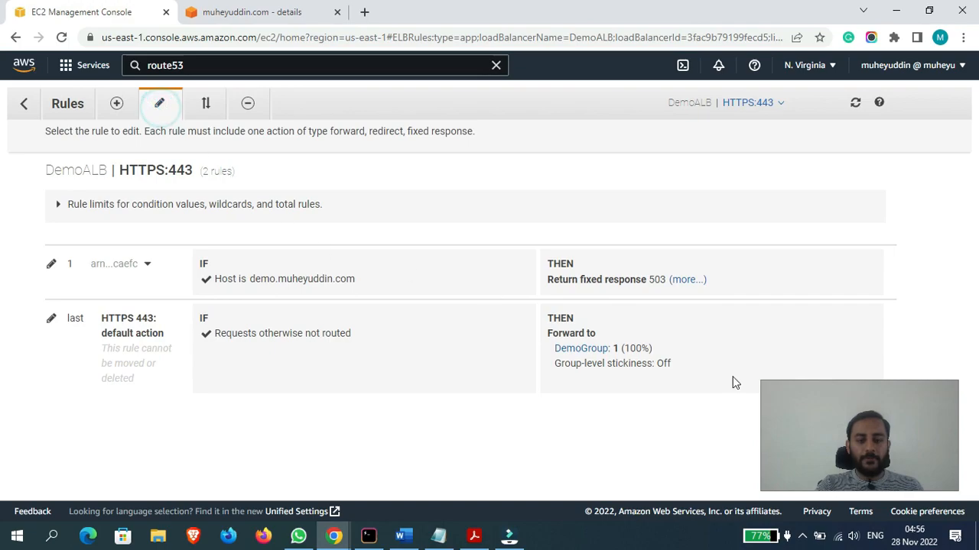
click(116, 103)
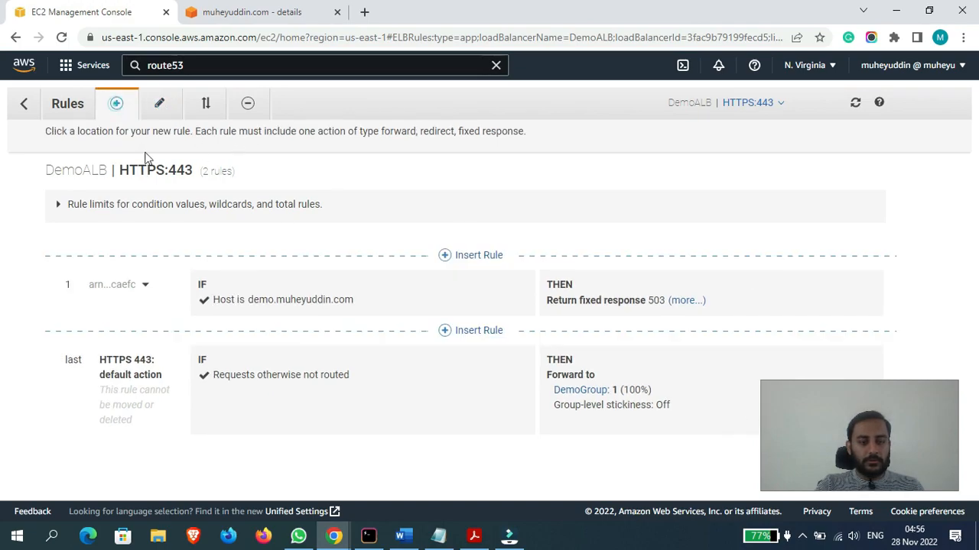
click(485, 258)
click(301, 300)
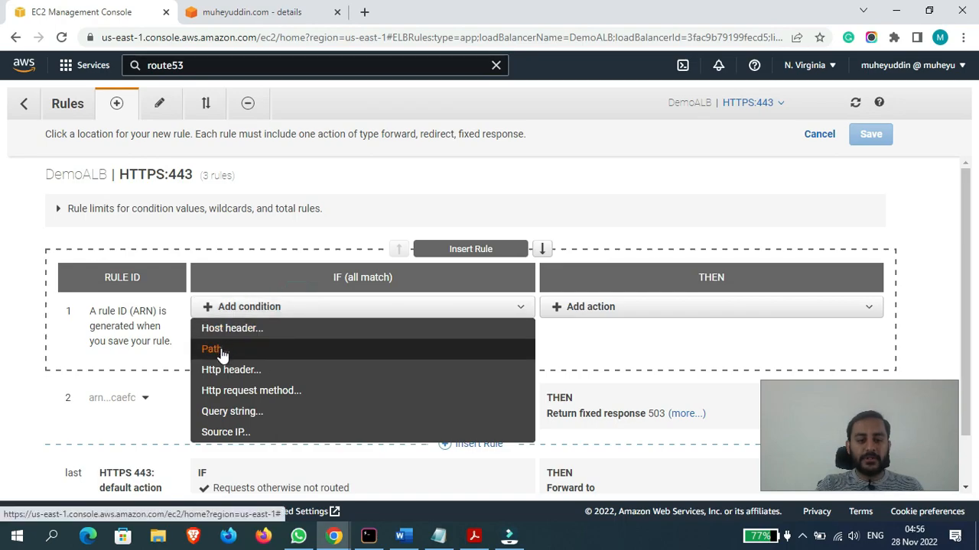
click(216, 350)
click(257, 341)
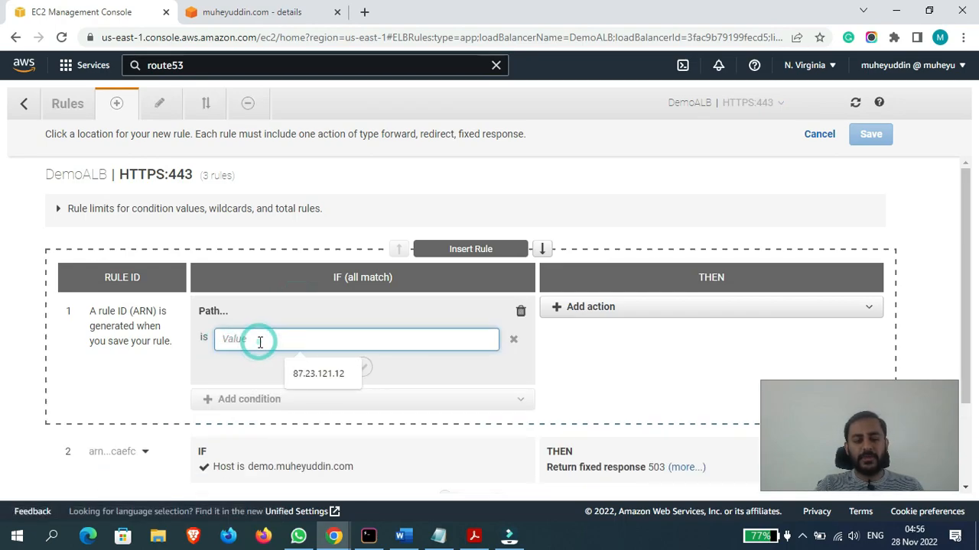
click(749, 215)
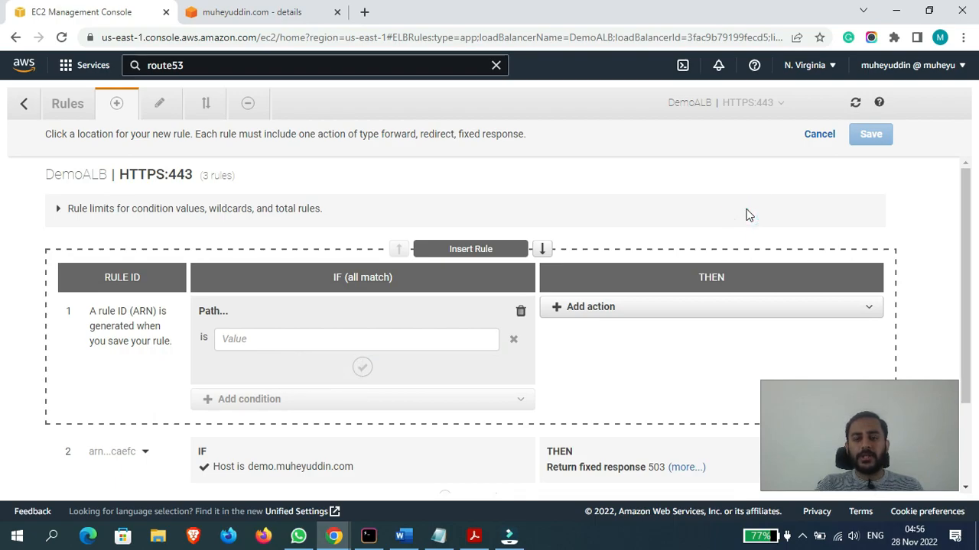
- Open a new incognito window and enter the example URL muheyuddin.com/wordpress without loading it
click(963, 37)
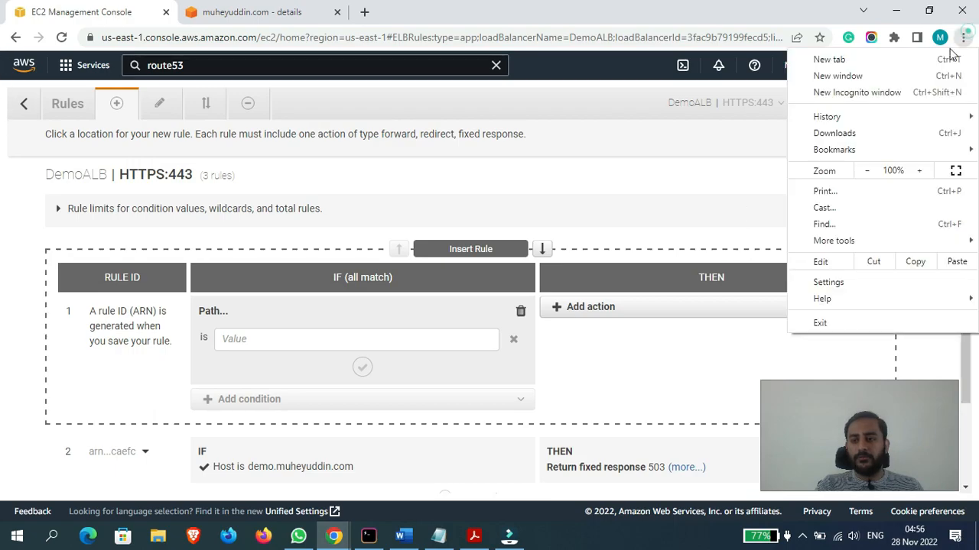
click(889, 90)
text(muhye)
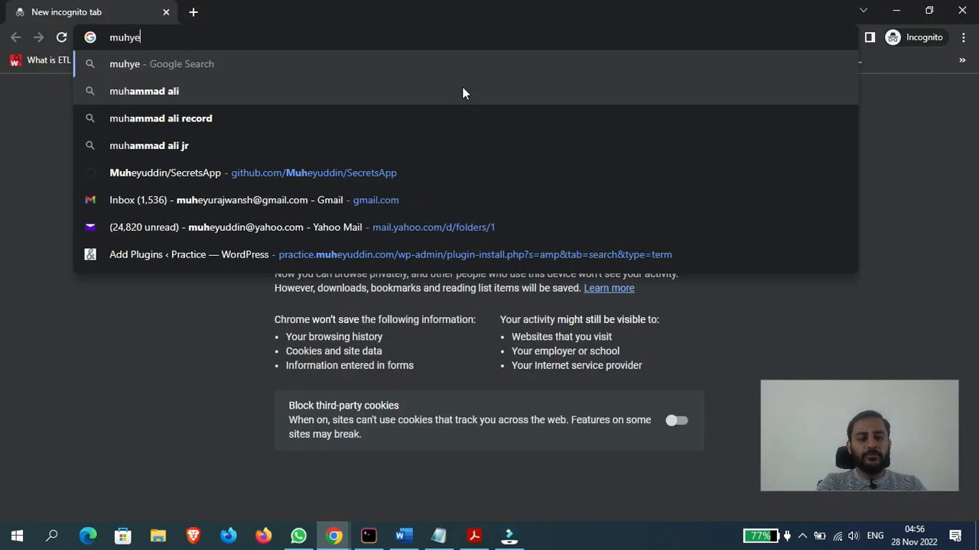
key(BackSpace)
key(BackSpace)
text(eyuddin)
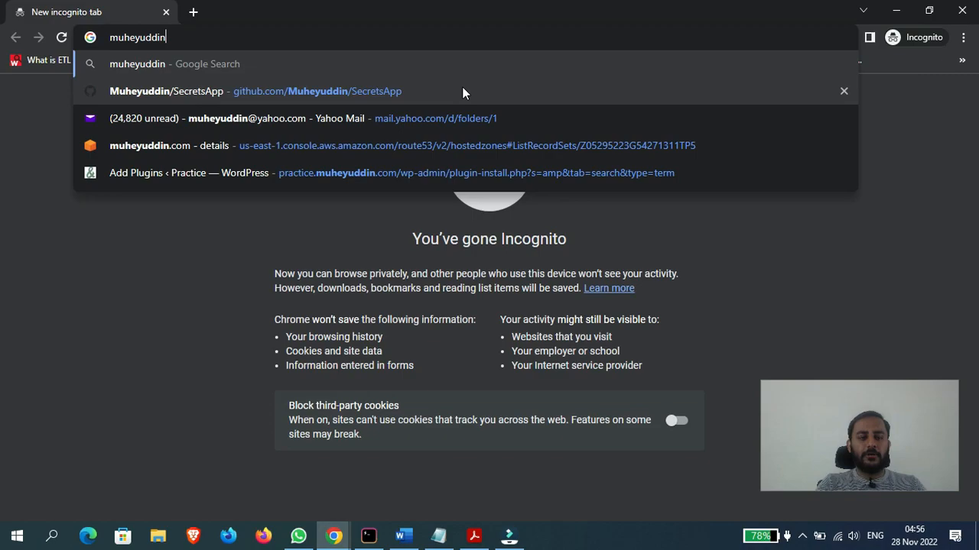
text(.com/)
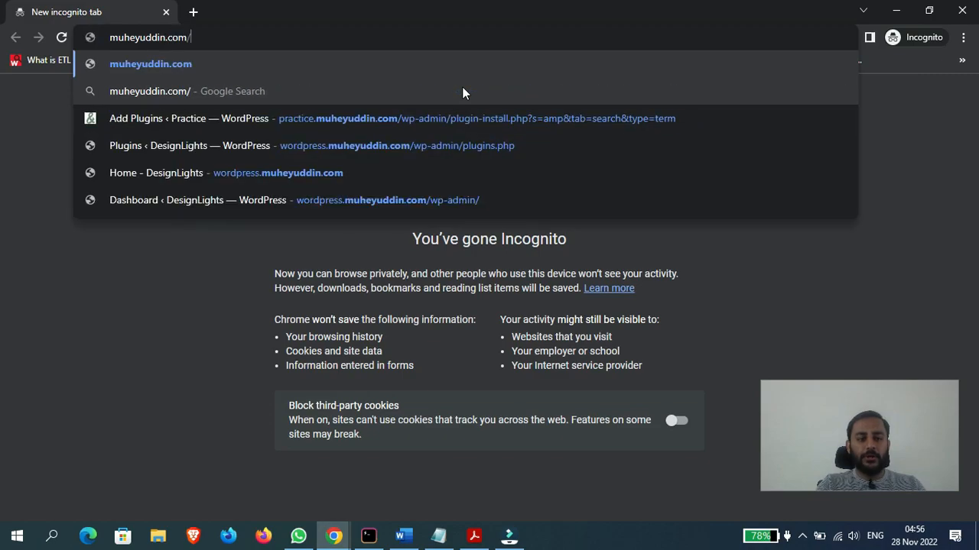
text(wordpress)
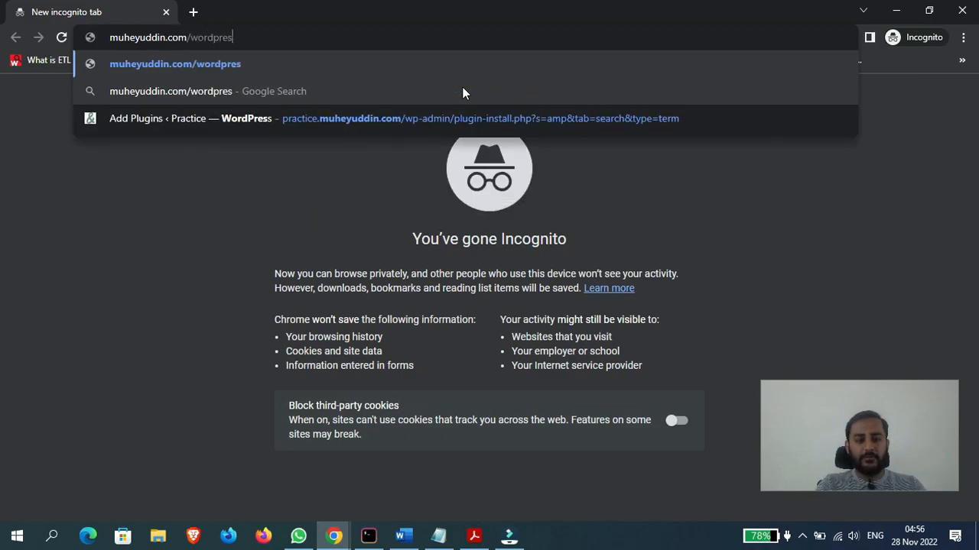
- Enter the example URL muheyuddin.com/wordpress1 in a second incognito tab and compare it with the first tab
click(197, 14)
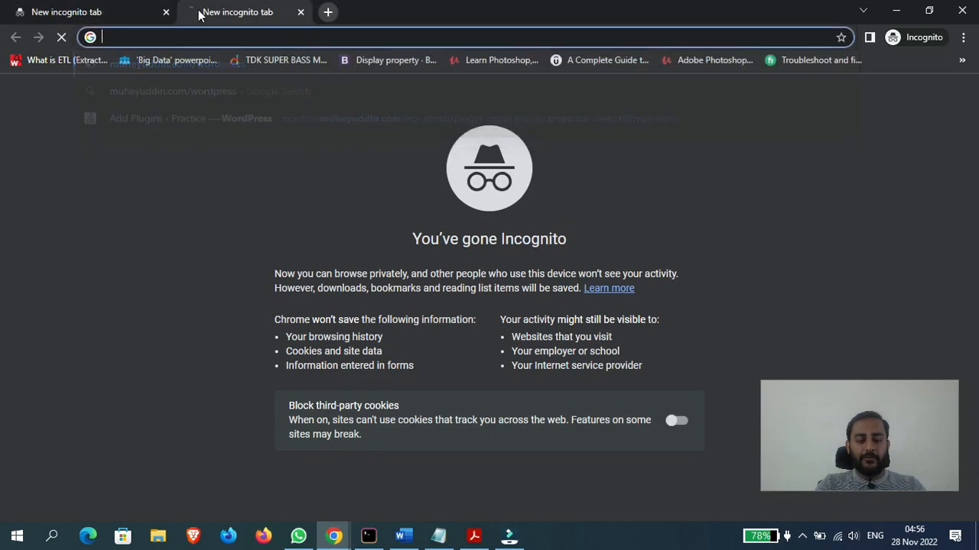
text(muheyuddin.c)
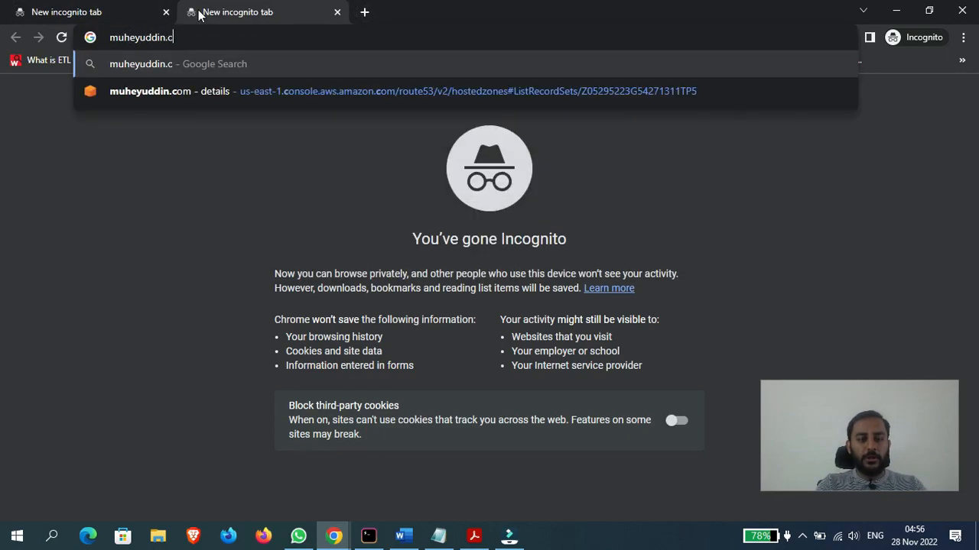
text(om/wordpress1)
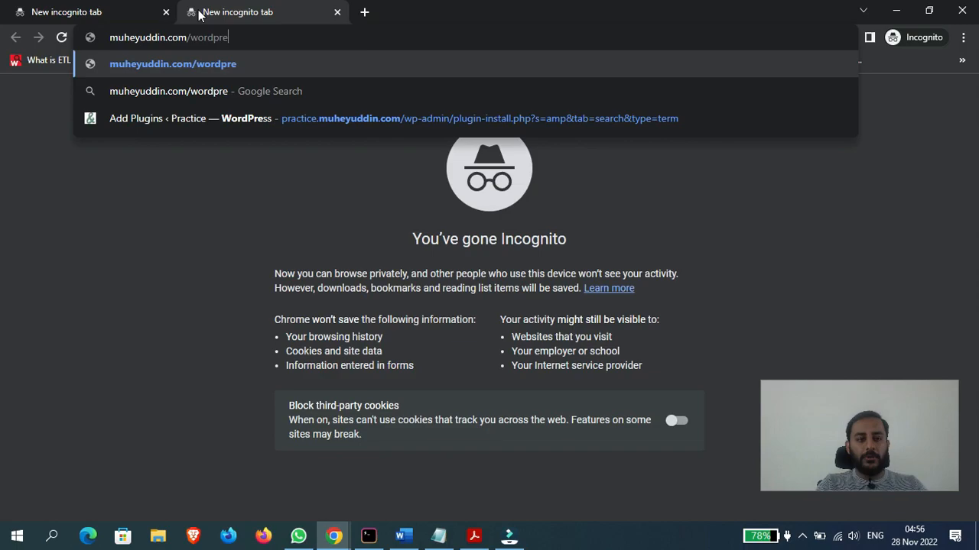
click(91, 4)
click(237, 4)
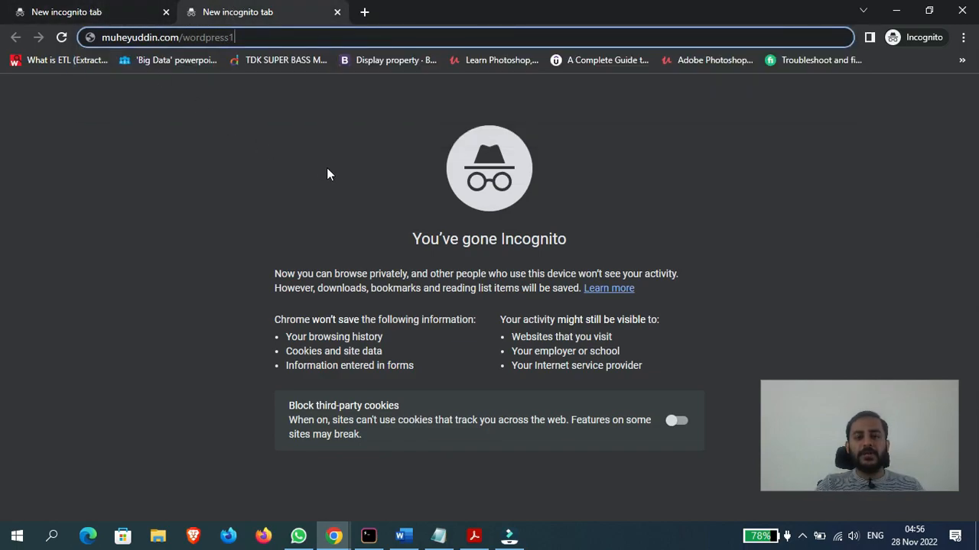
- Return to the EC2 console and set the new rule's Path condition to /img
mouse_move(334, 535)
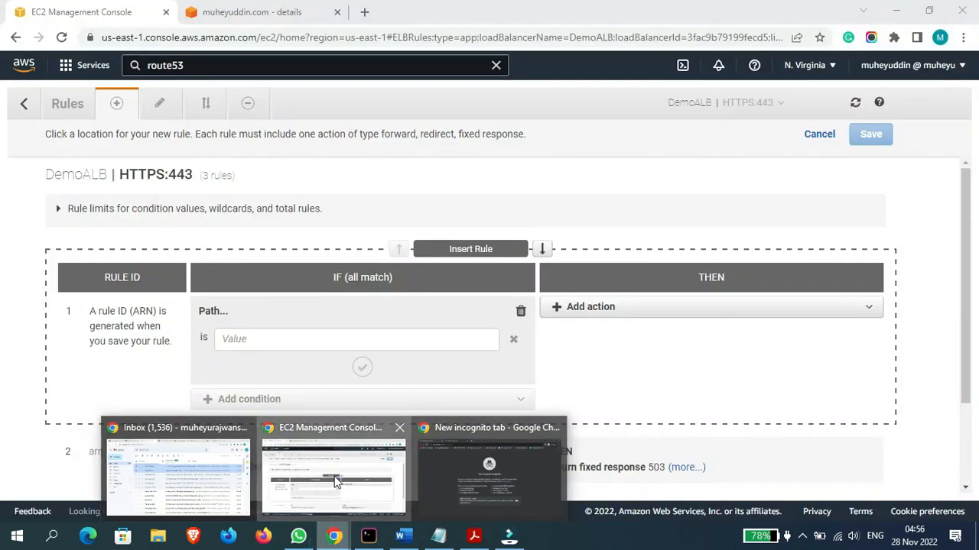
click(334, 481)
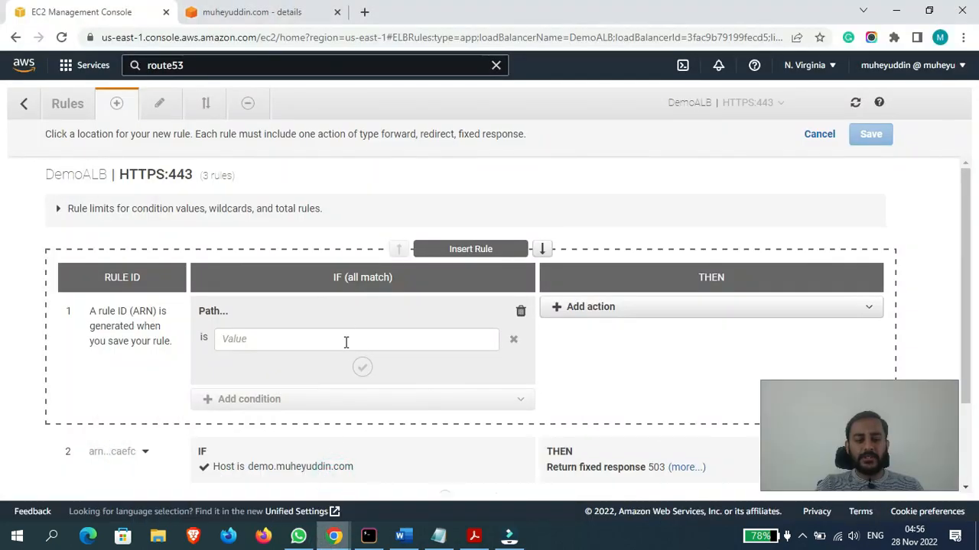
click(346, 342)
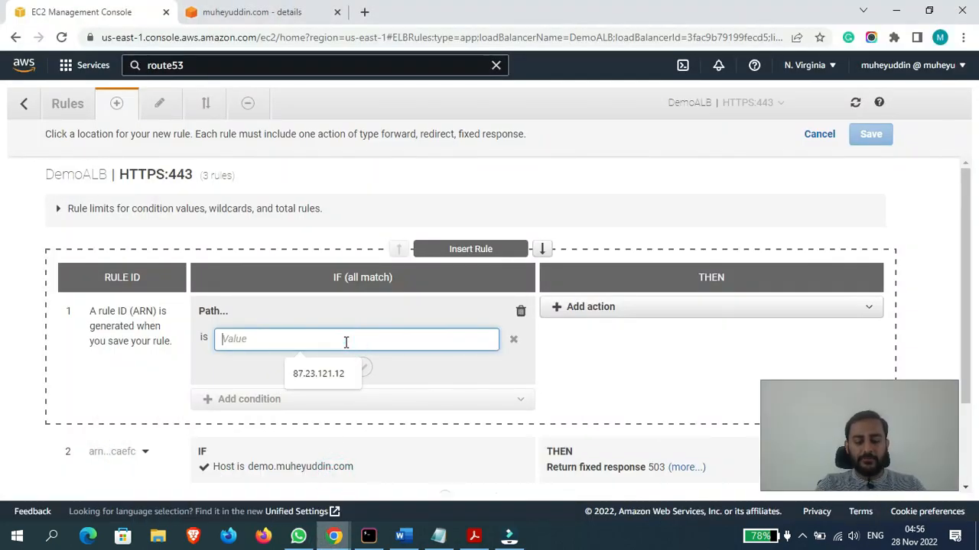
text(muheyu)
key(BackSpace)
key(BackSpace)
key(BackSpace)
key(BackSpace)
key(BackSpace)
key(BackSpace)
text(/img)
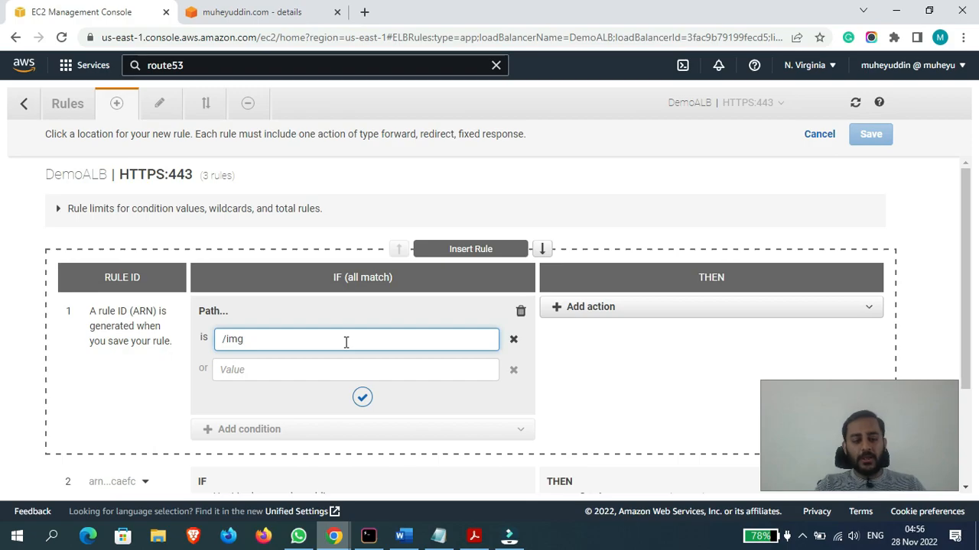
click(360, 398)
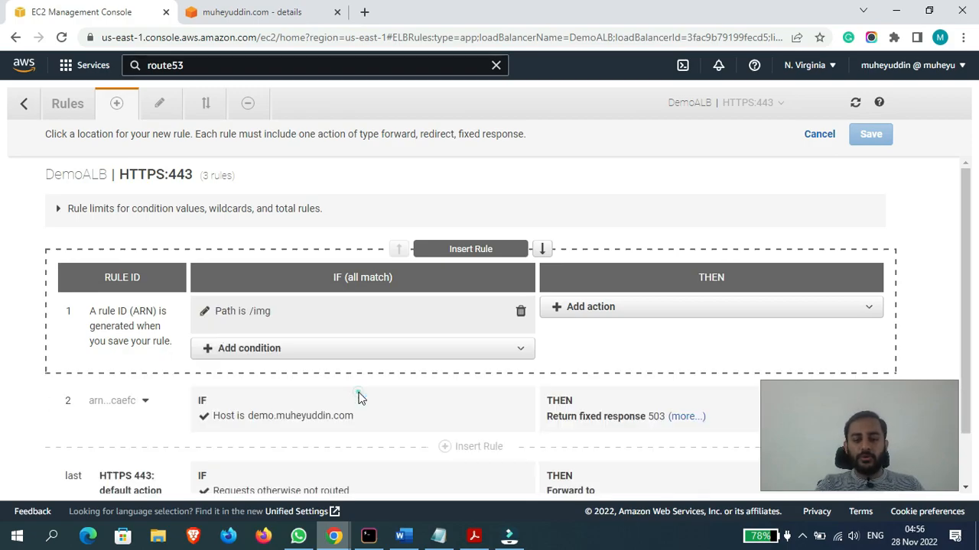
- Add a Return fixed response action to the /img rule with the response body "You typed img"
click(615, 306)
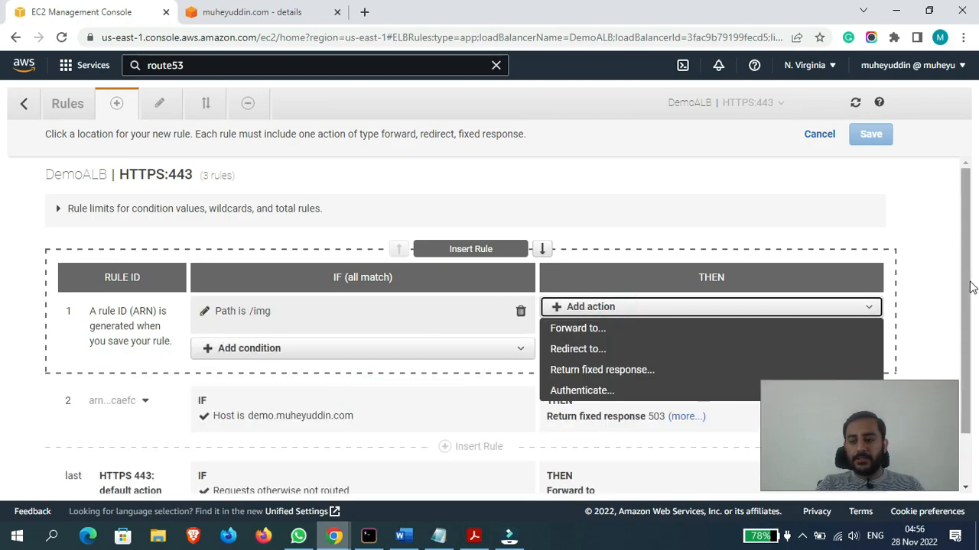
scroll(968, 283, down, 1)
click(604, 247)
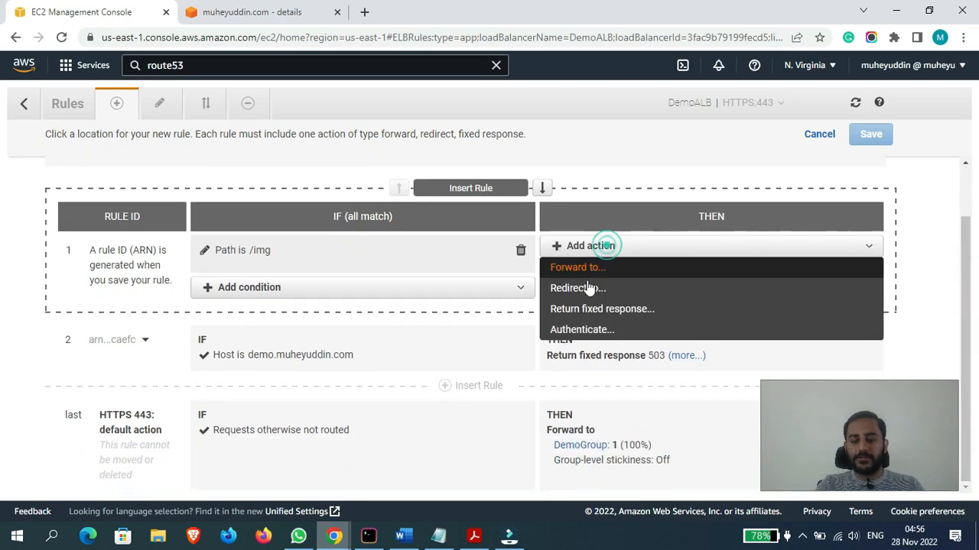
click(584, 308)
click(626, 412)
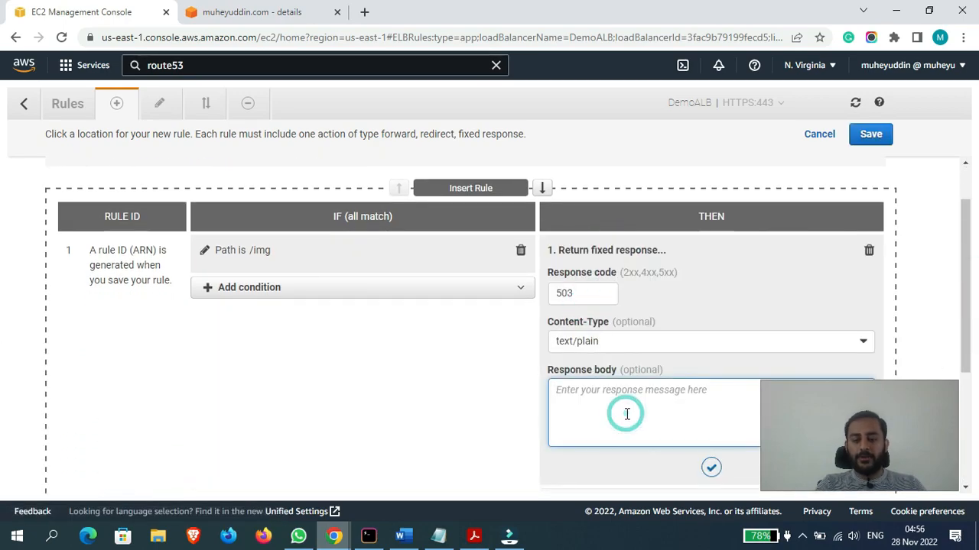
text(You typed img)
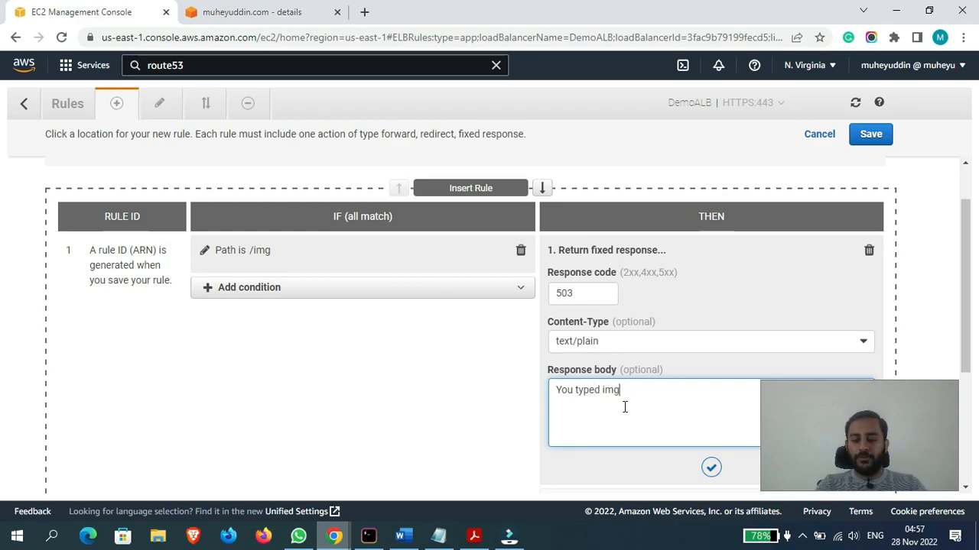
click(710, 470)
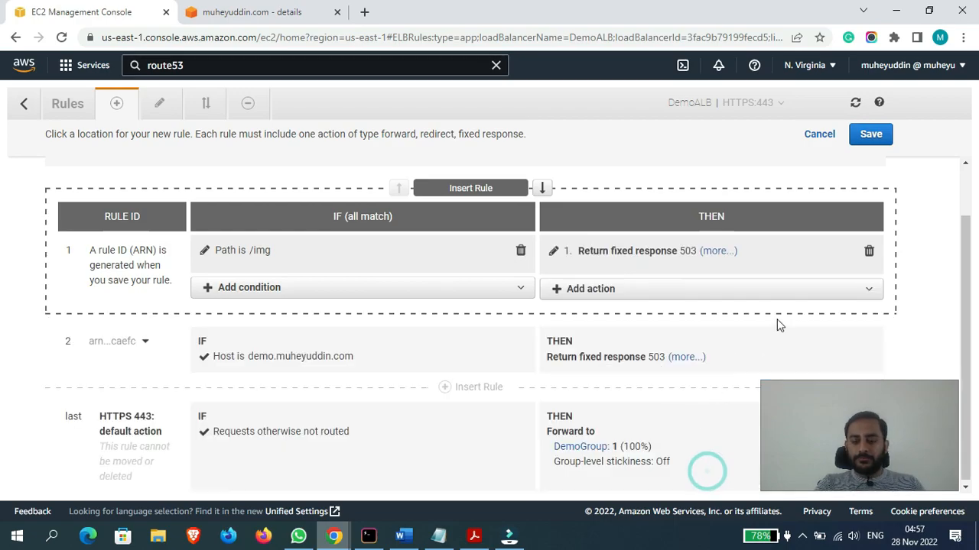
- Add /wordpress as an alternative value in the rule's Path condition and save the rule
click(252, 291)
click(252, 287)
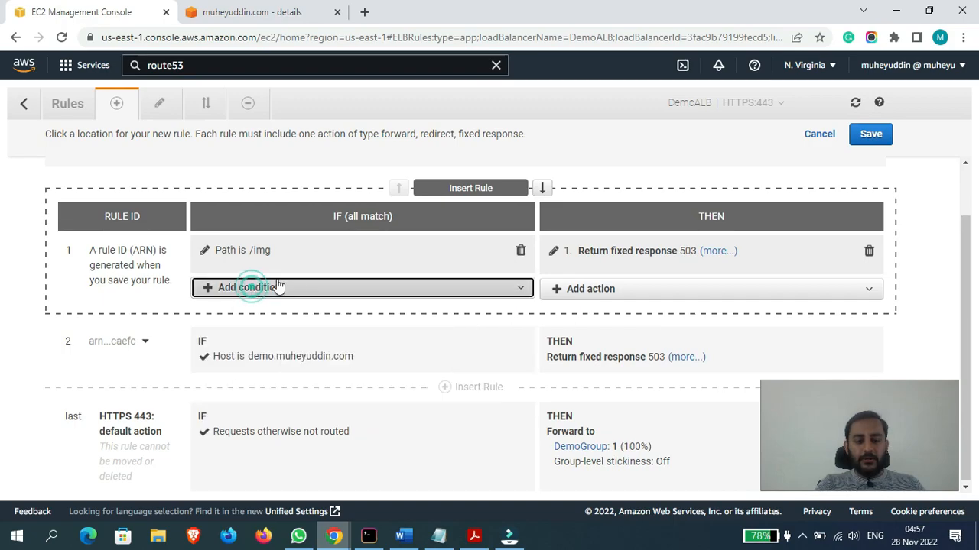
click(204, 250)
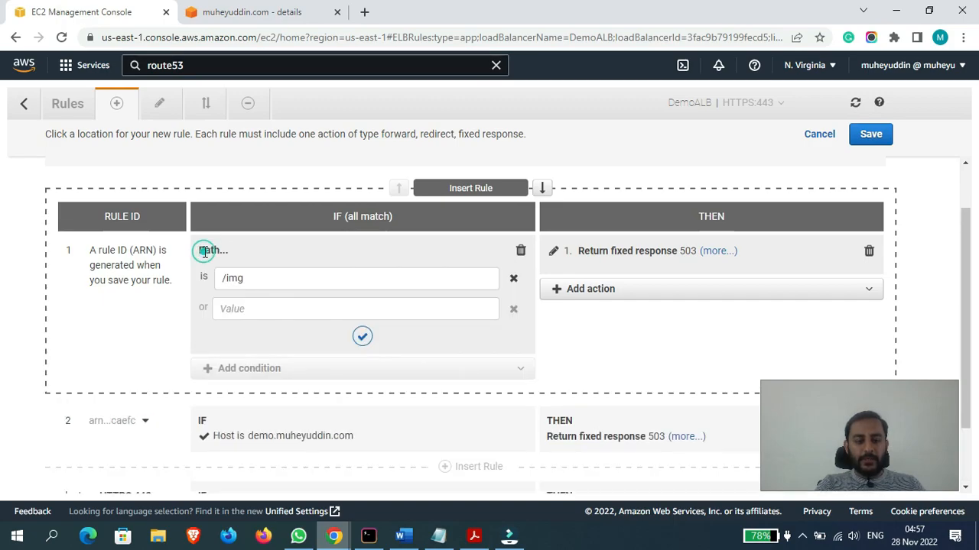
click(262, 309)
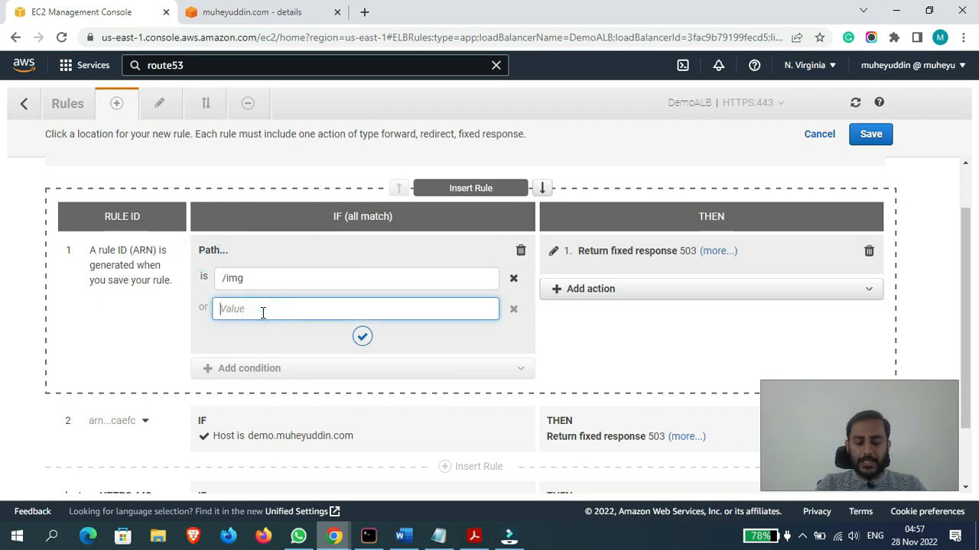
text(/)
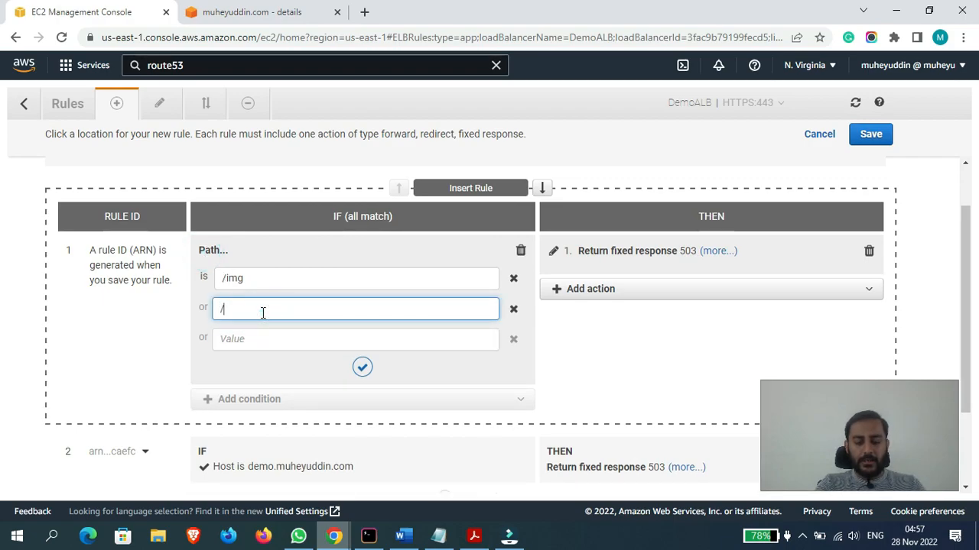
text(wordpress)
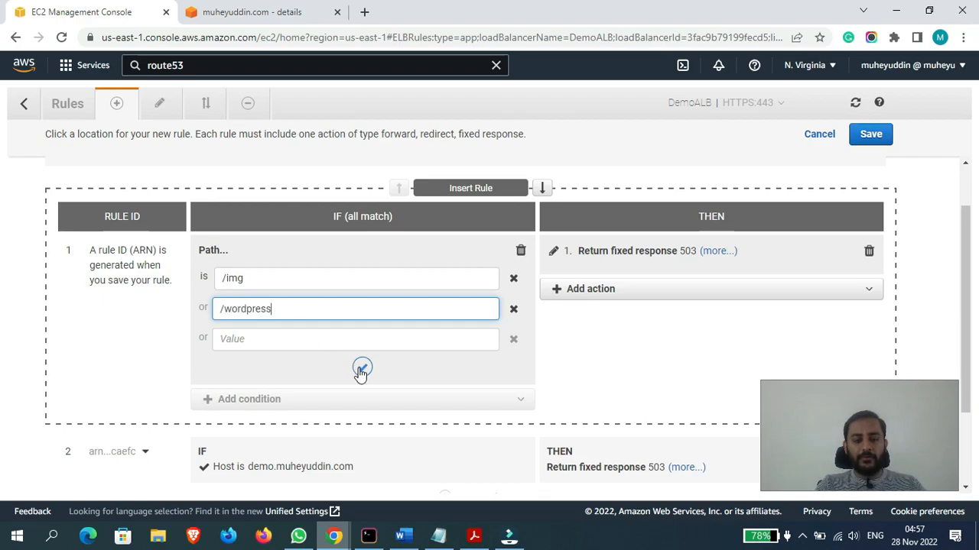
click(361, 370)
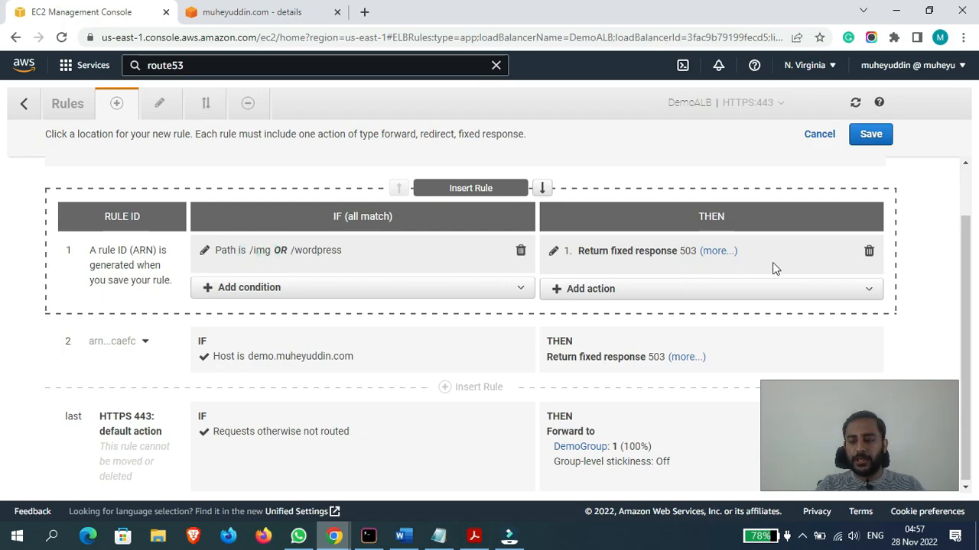
click(874, 135)
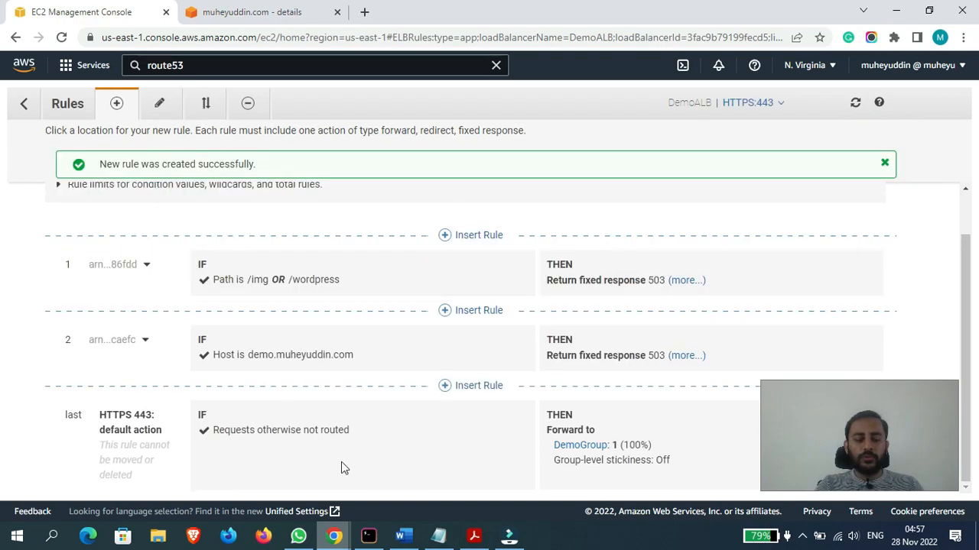
- Close the incognito window that holds the unloaded example URLs
mouse_move(334, 535)
click(433, 476)
drag(478, 11, 229, 136)
click(691, 130)
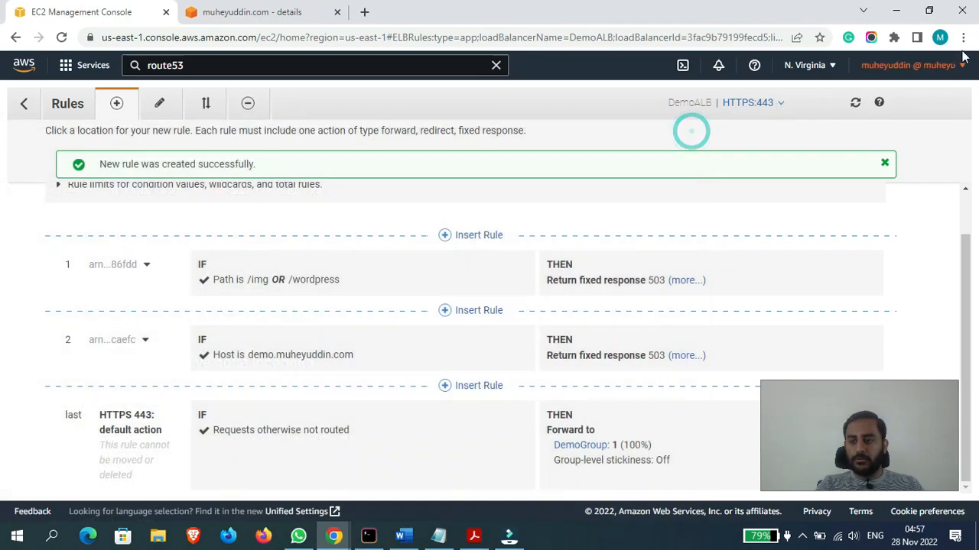
- Load muheyuddin.com/img in a new incognito window to test the path rule
click(964, 37)
click(869, 92)
text(muheyuddin.com/)
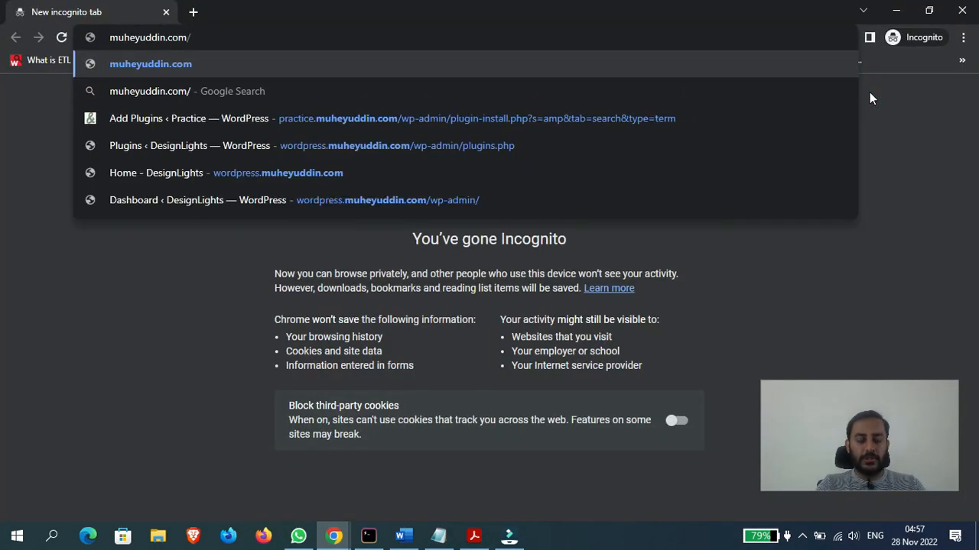
text(img)
key(Return)
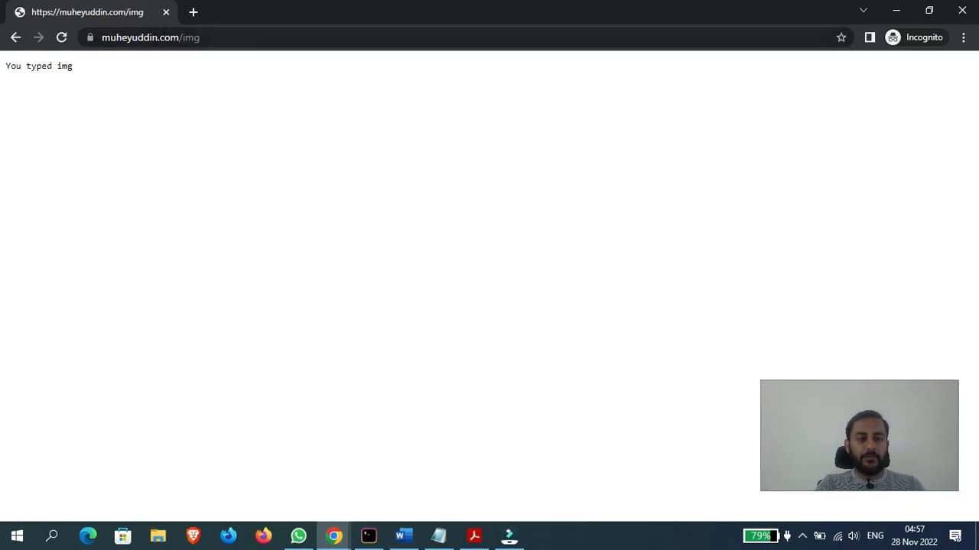
- Load muheyuddin.com/wordpress in a second incognito tab to test the alternative path, and close the window
click(195, 18)
text(muheyuddi)
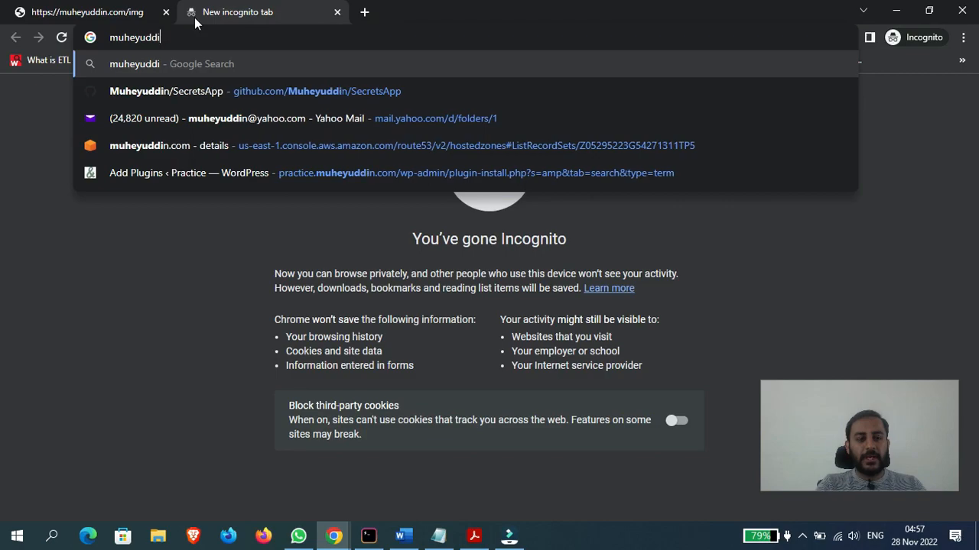
text(n.com/)
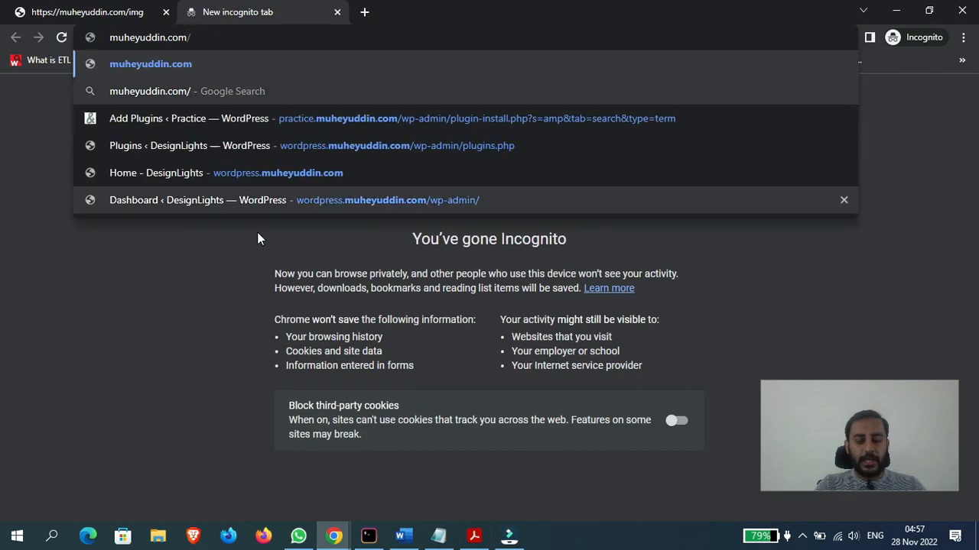
mouse_move(309, 482)
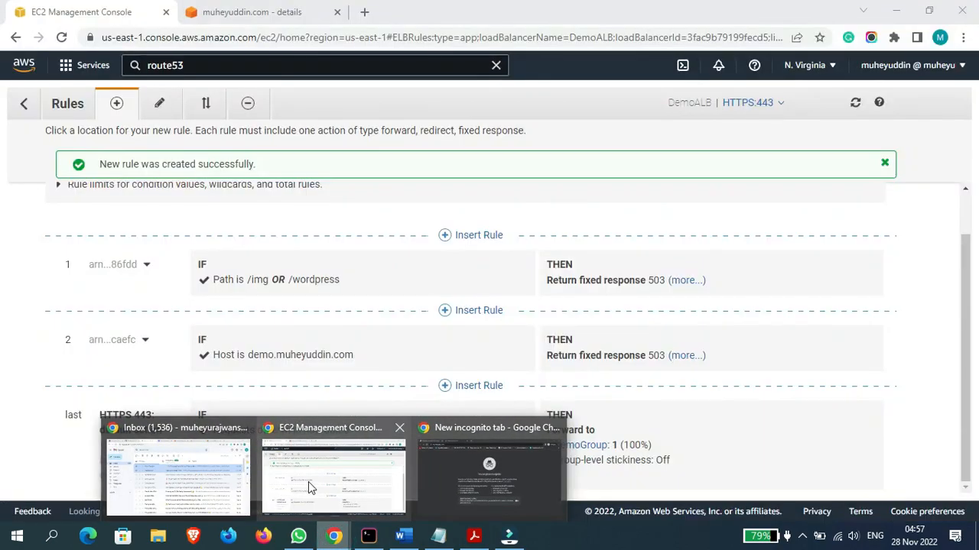
text(wor)
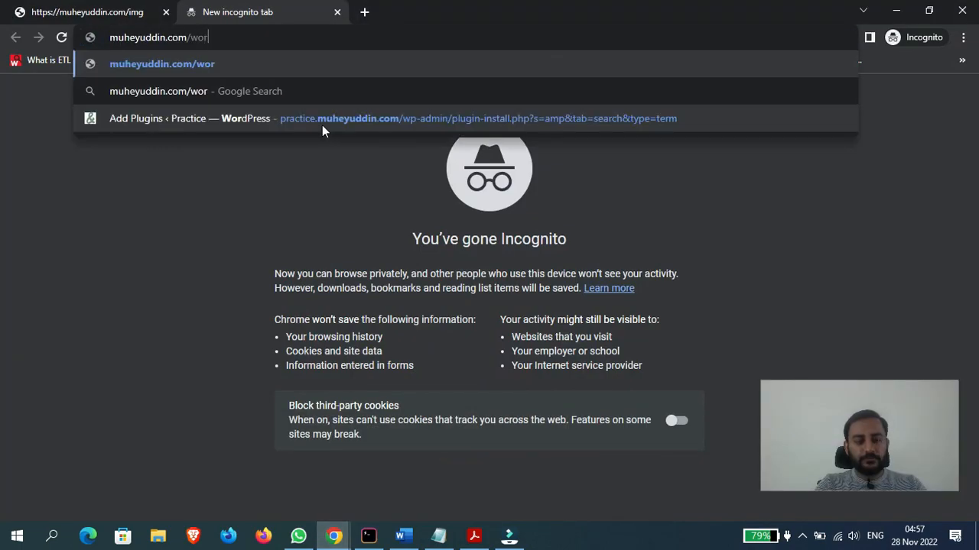
text(dpress)
key(Return)
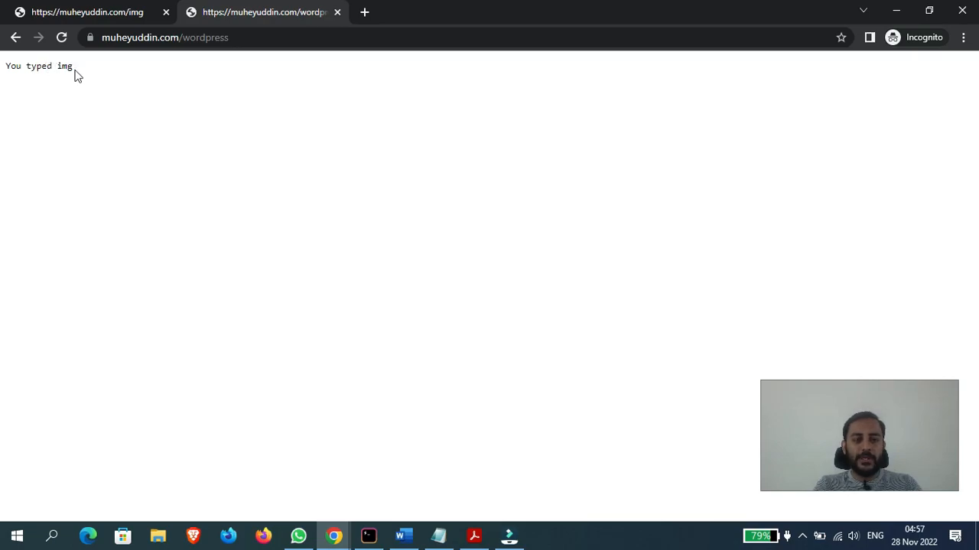
drag(568, 6, 325, 128)
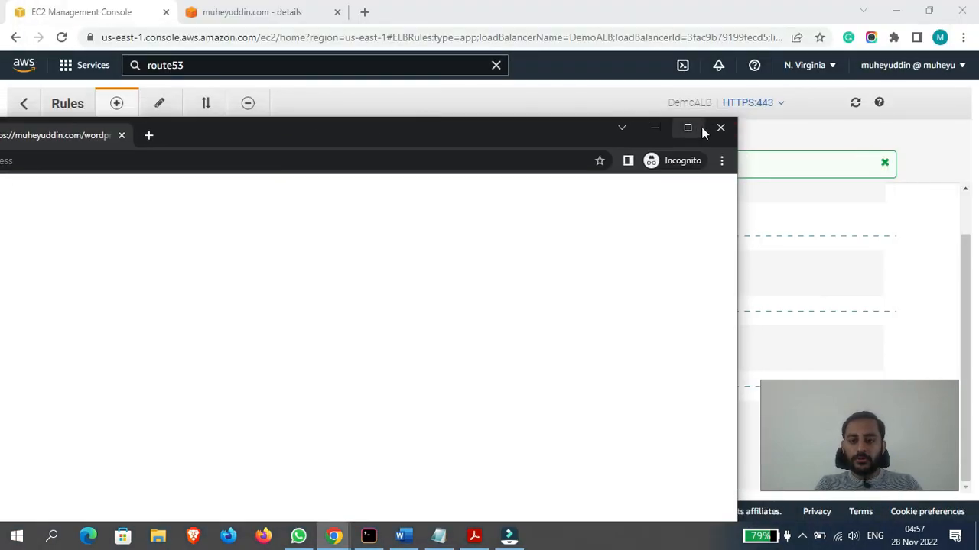
click(720, 128)
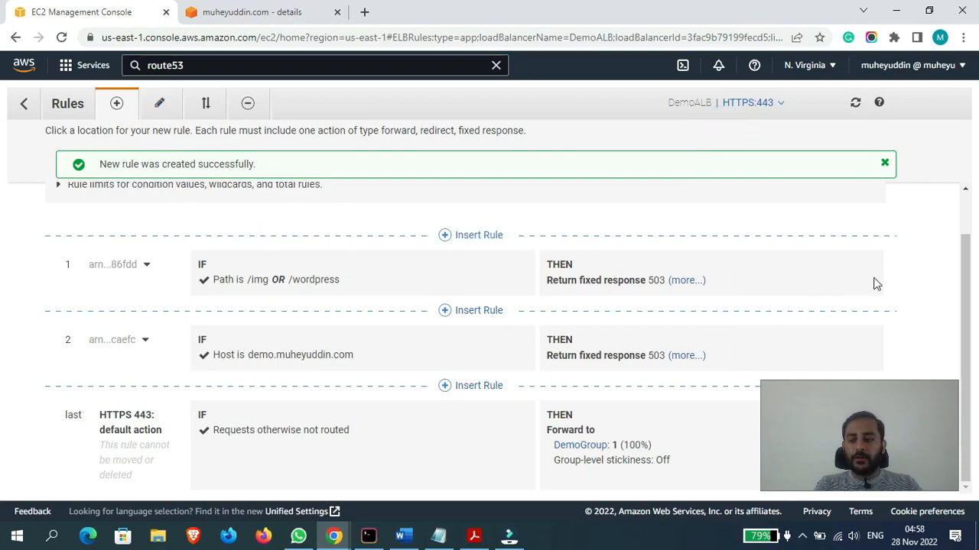
- Review the evaluation order of the listener rules, from rule 1 down to the HTTPS 443 default action
drag(975, 273, 946, 321)
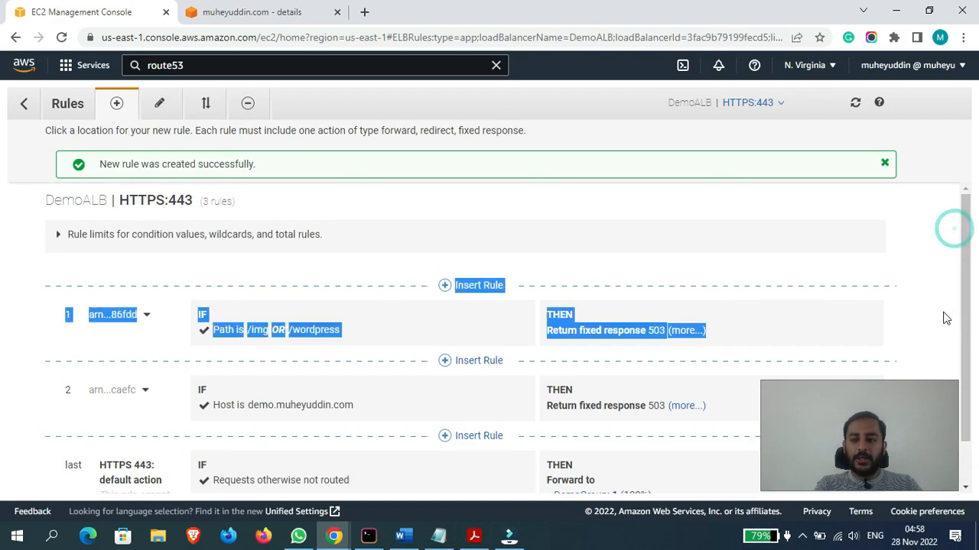
drag(965, 262, 967, 307)
click(861, 304)
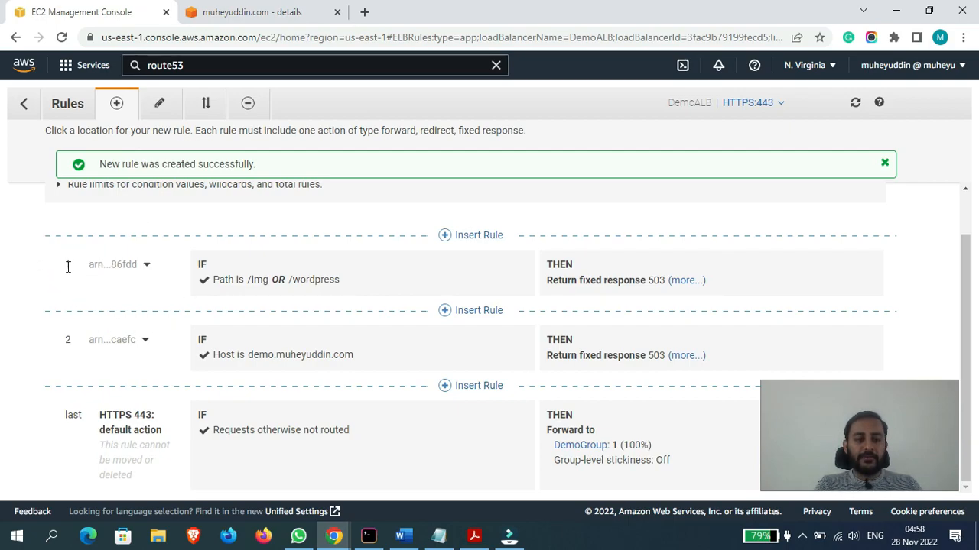
drag(65, 271, 100, 276)
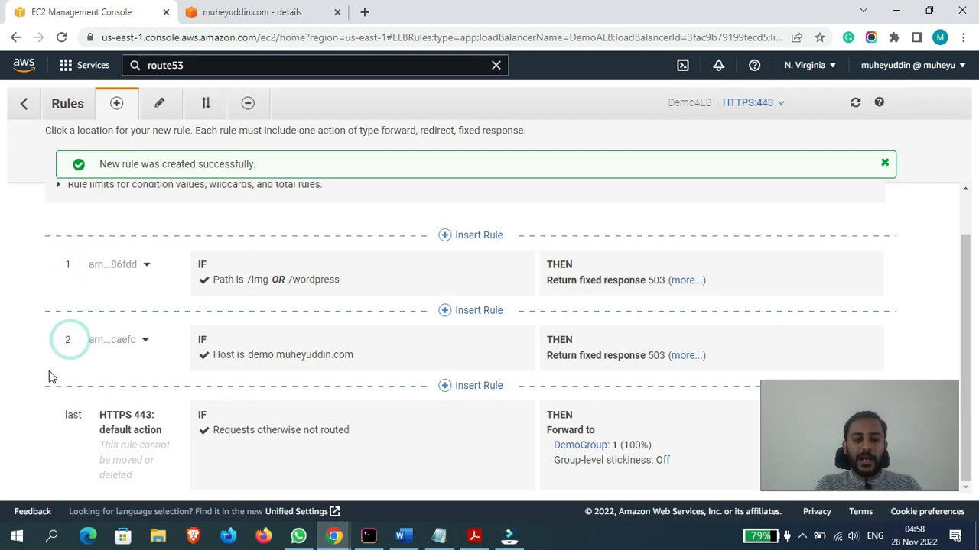
click(89, 411)
drag(97, 420, 163, 431)
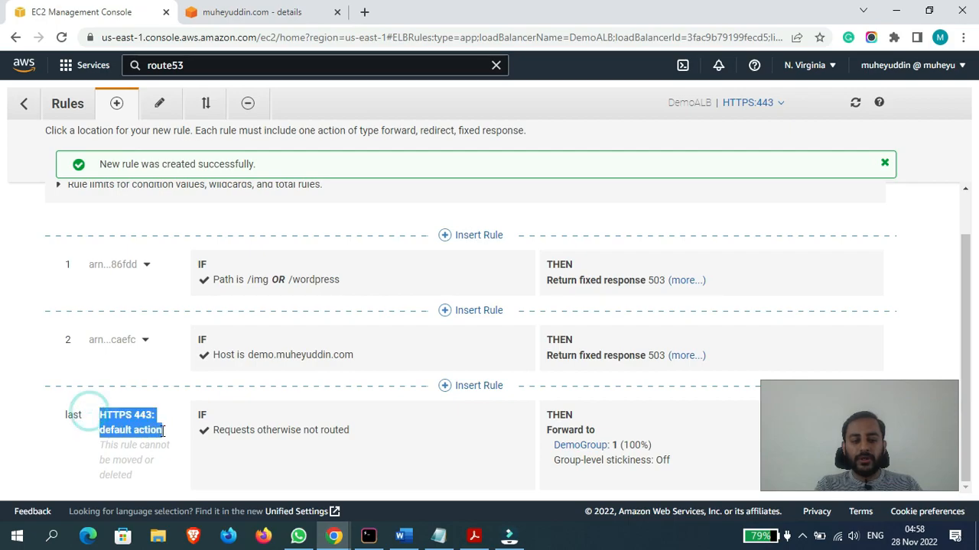
click(245, 468)
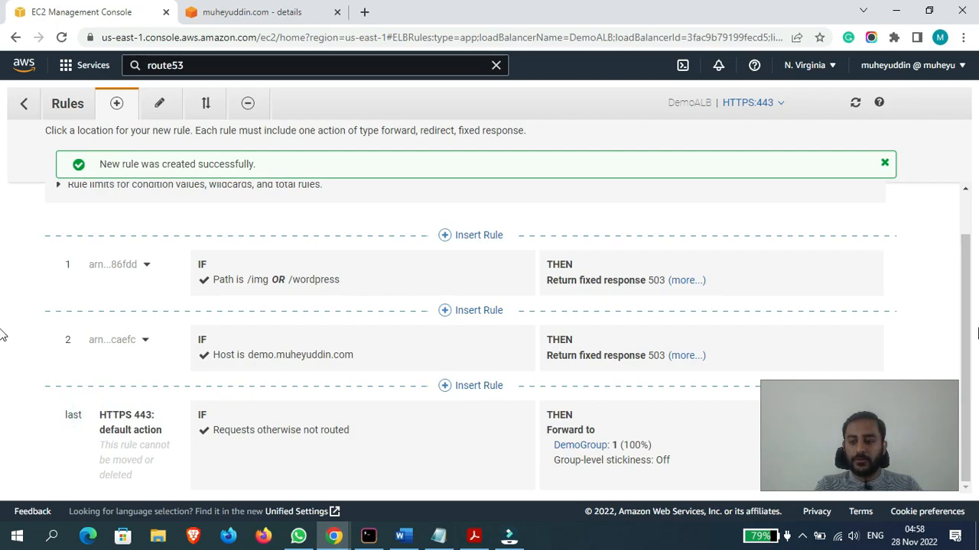
- Insert a new rule above the /img OR /wordpress path rule and add an Http header condition to it
scroll(961, 329, up, 1)
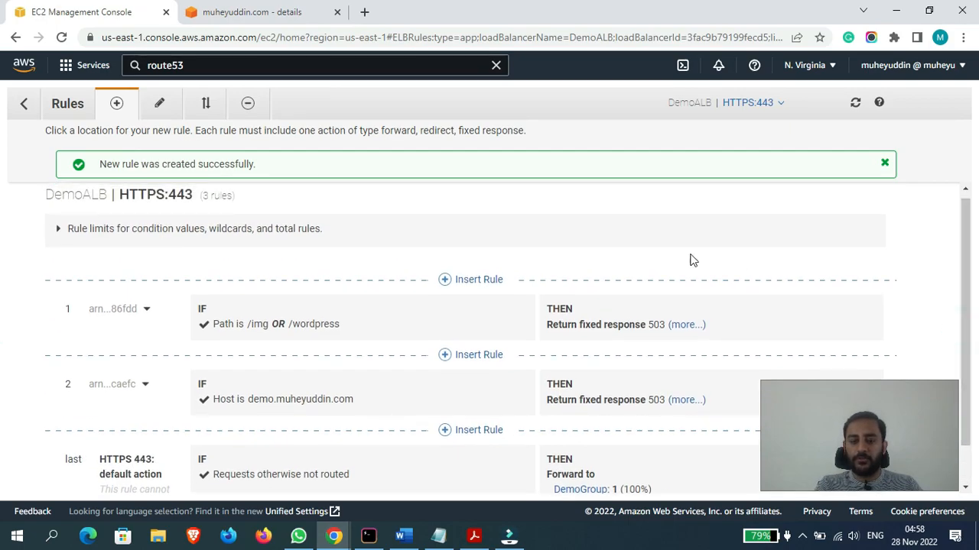
click(474, 282)
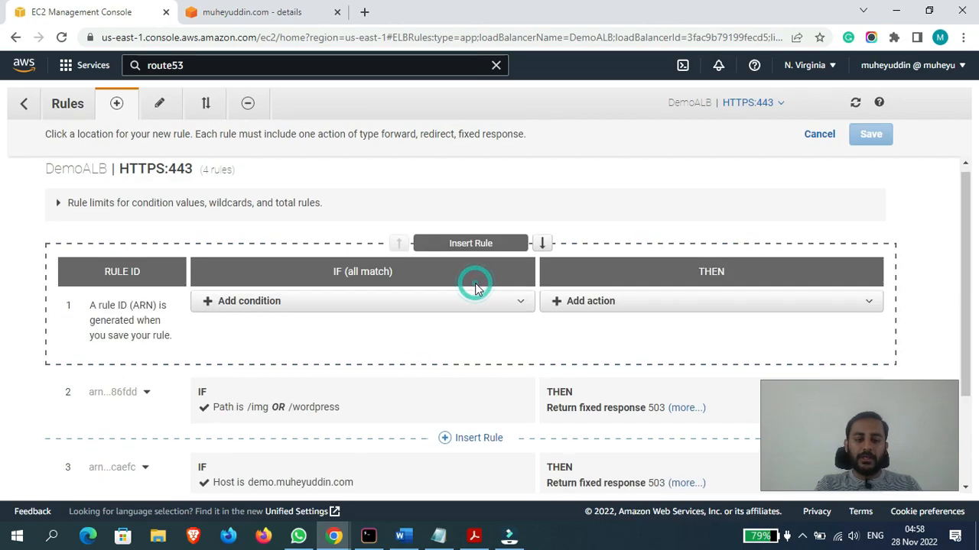
click(323, 301)
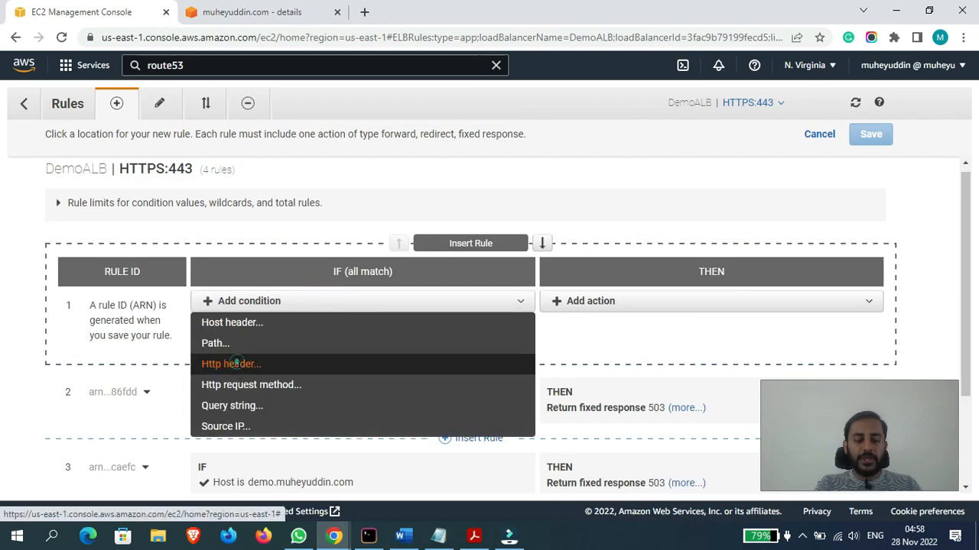
click(238, 366)
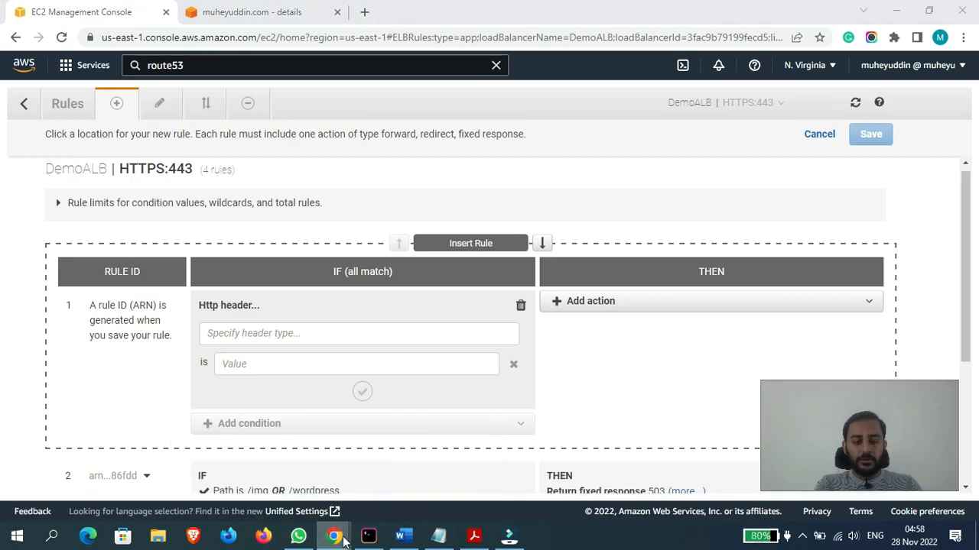
- Load muheyuddin.com in a new incognito window with the developer tools' network log recording the request
click(964, 38)
click(856, 92)
text(muheyuddin.com)
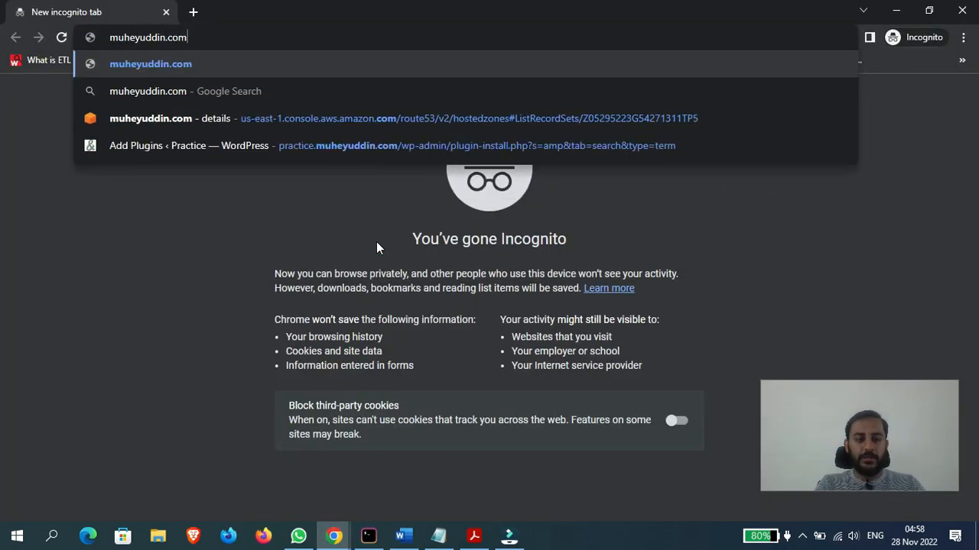
key(Return)
right_click(245, 366)
click(281, 359)
click(218, 196)
click(239, 32)
key(Return)
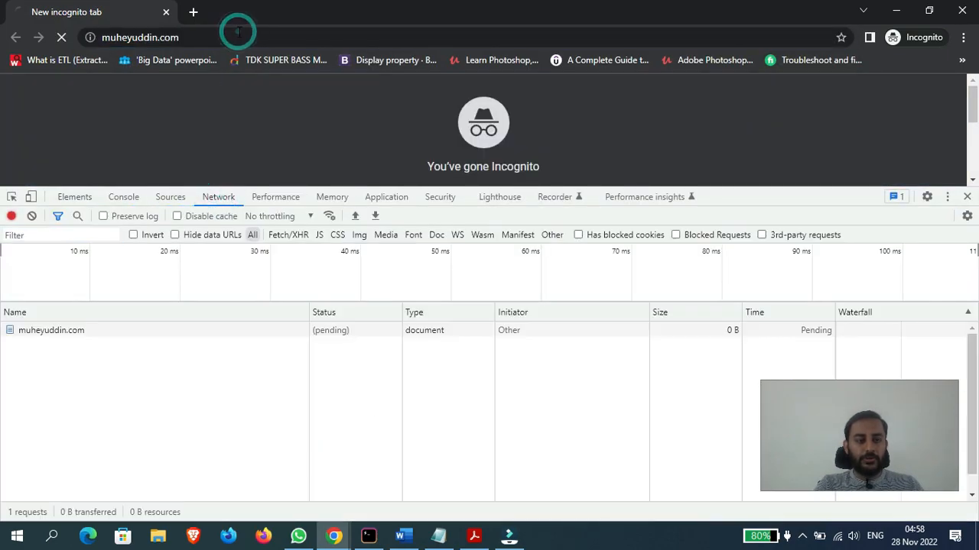
- Examine the request headers of the muheyuddin.com request, including Accept-Encoding and Connection
click(52, 337)
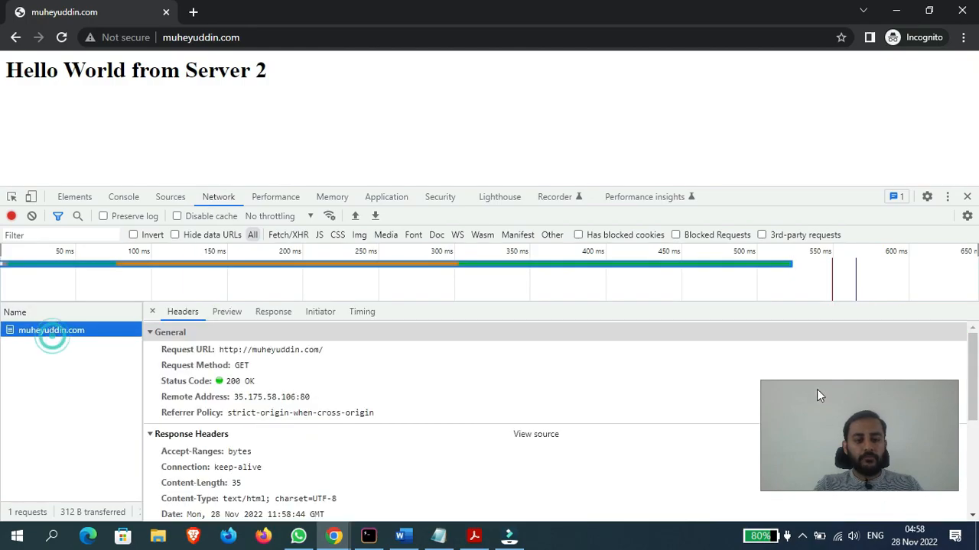
drag(969, 376, 977, 405)
drag(2, 405, 3, 493)
click(205, 429)
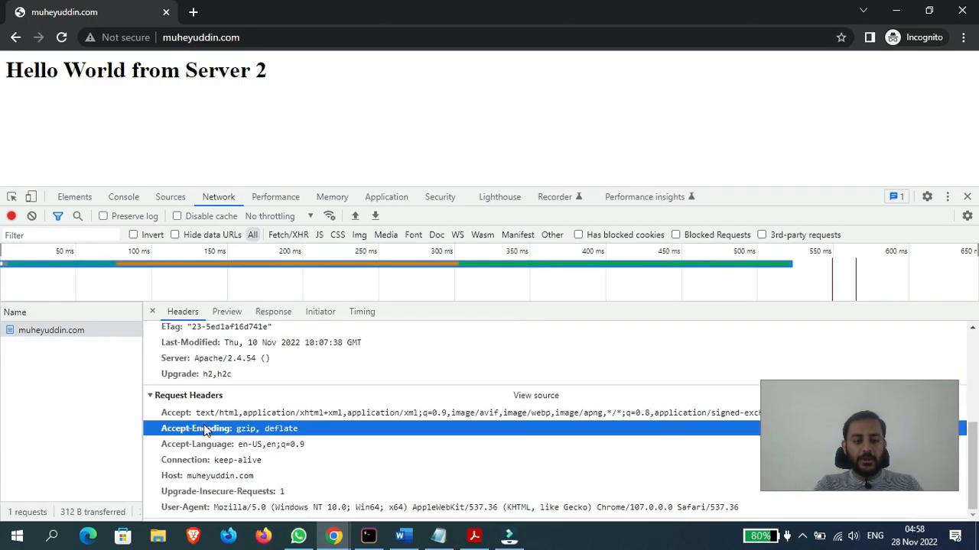
click(445, 459)
click(215, 36)
key(Home)
text(https)
text(://)
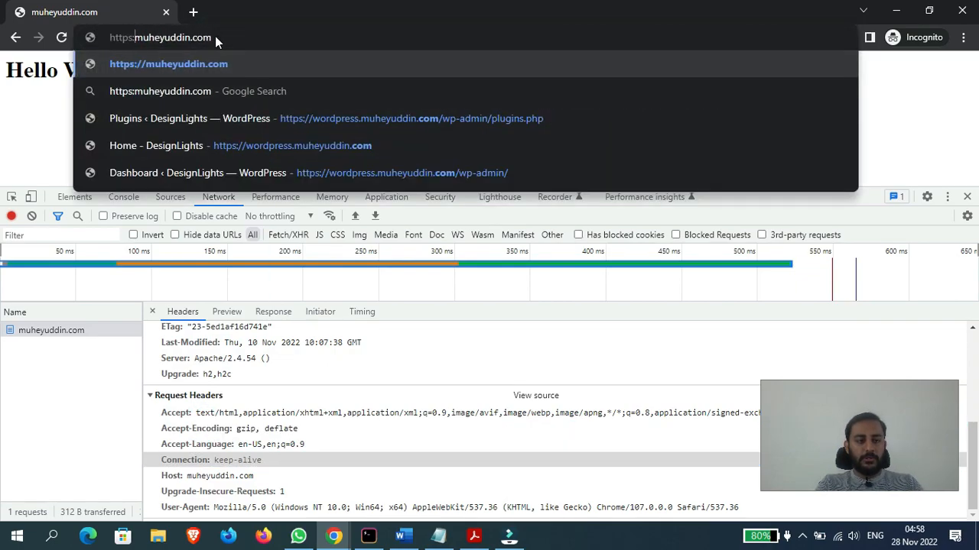
key(Return)
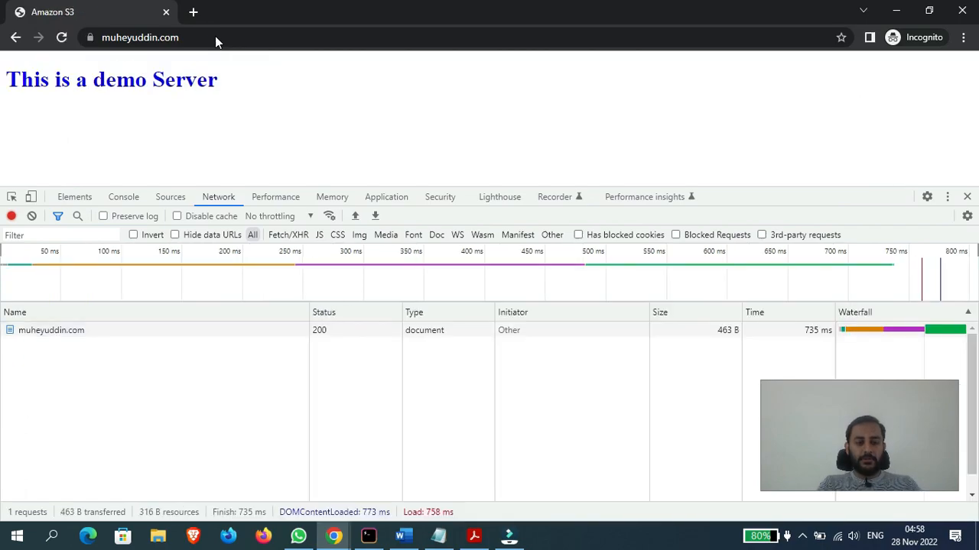
- Examine the request headers of the HTTPS request, such as authority, path, scheme, accept and accept-encoding
click(44, 330)
drag(977, 361, 978, 437)
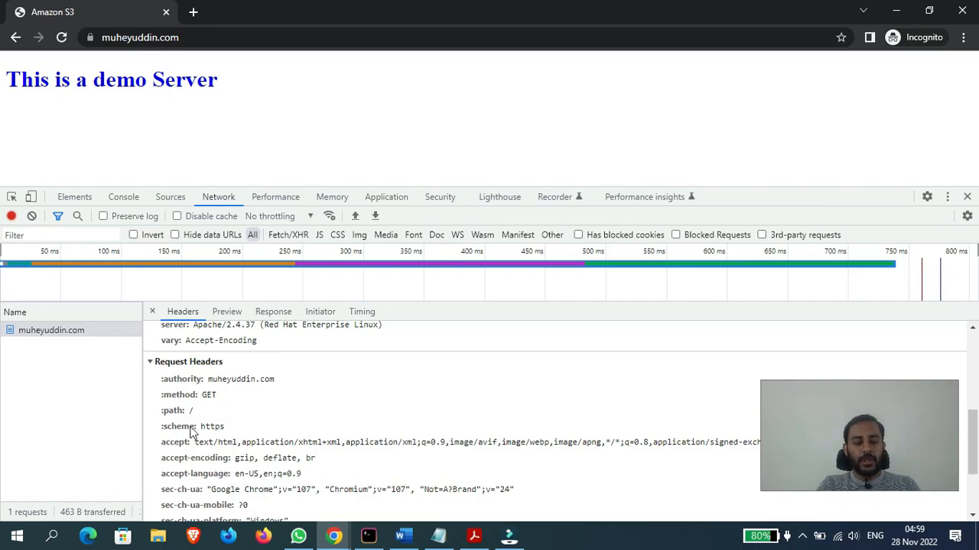
click(175, 381)
click(175, 410)
click(177, 426)
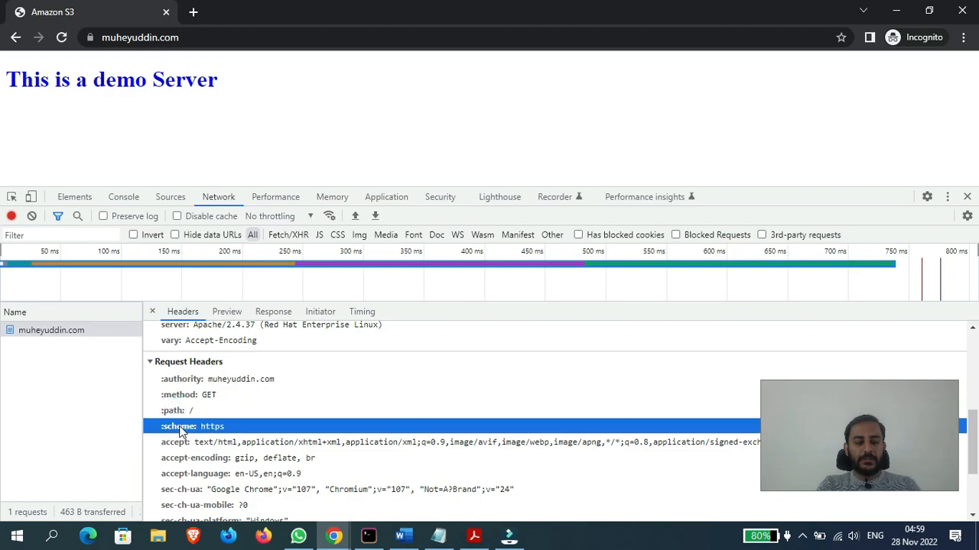
drag(977, 452, 977, 463)
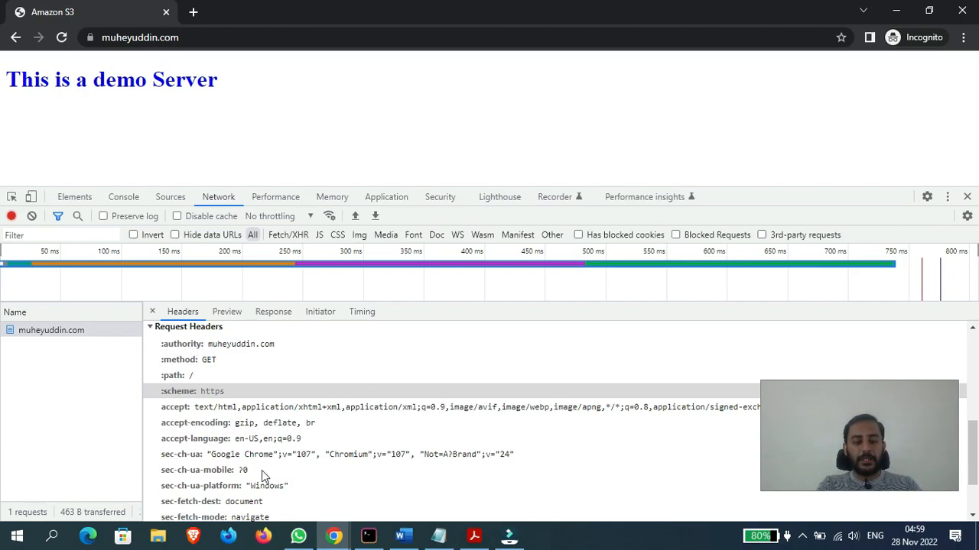
click(173, 413)
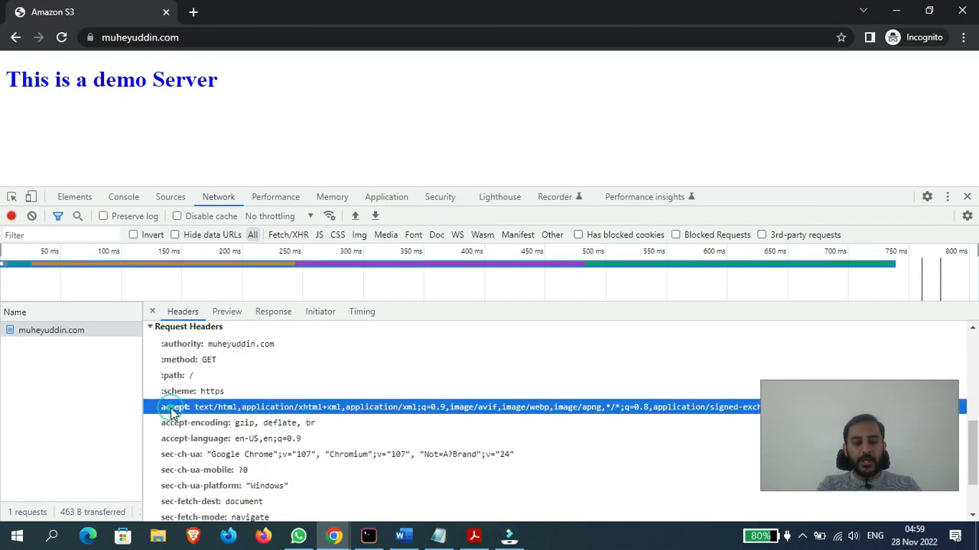
click(185, 422)
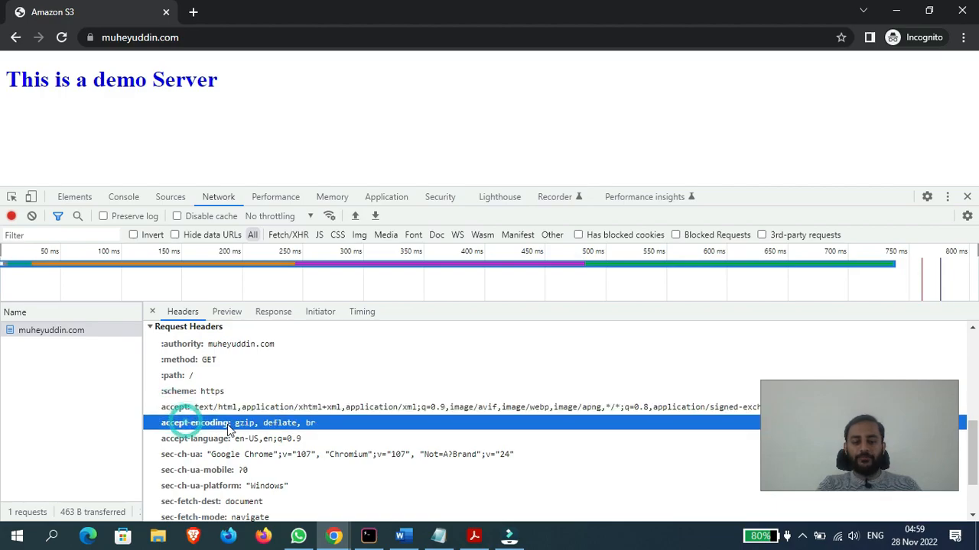
- Return to the listener rules and enter accept-encoding as the header type, checking the spelling against the request headers
click(334, 535)
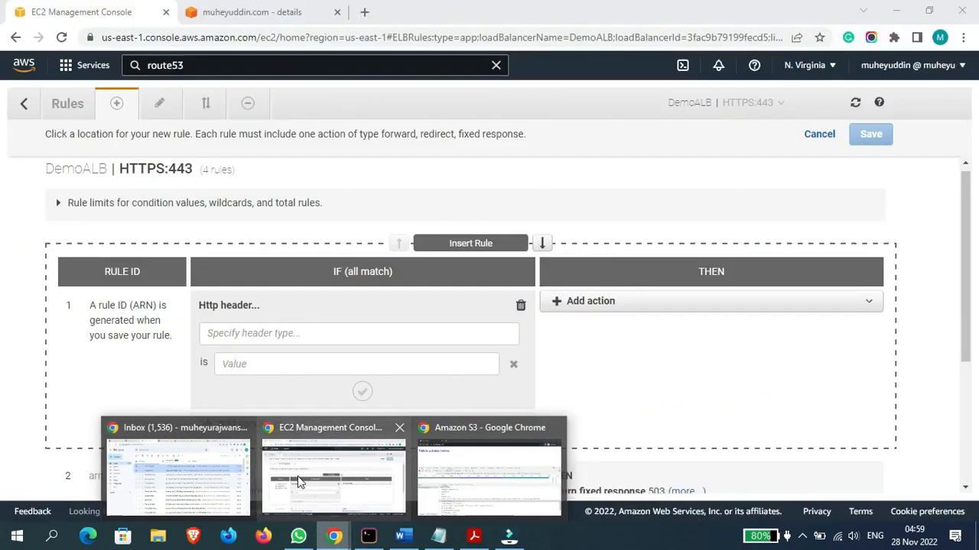
click(298, 481)
click(269, 338)
text(accept-)
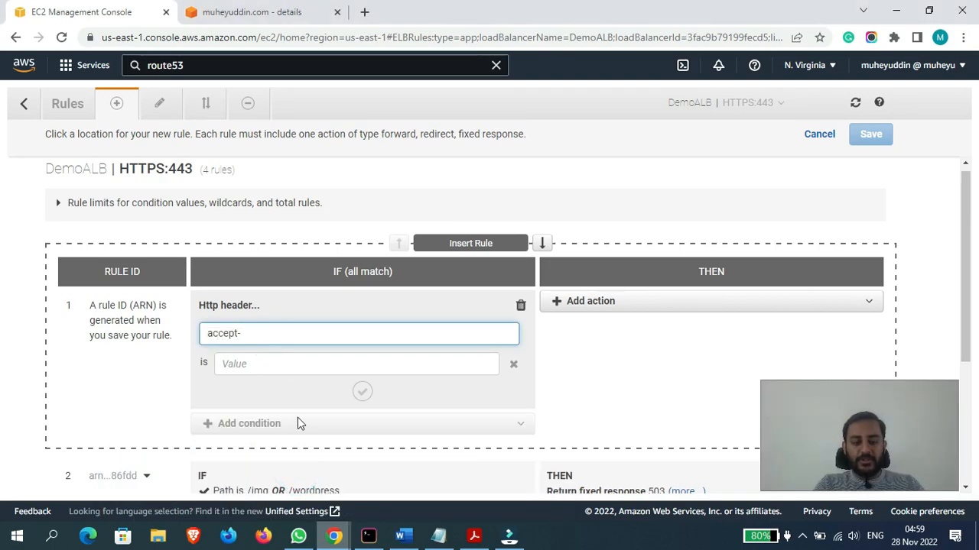
mouse_move(334, 535)
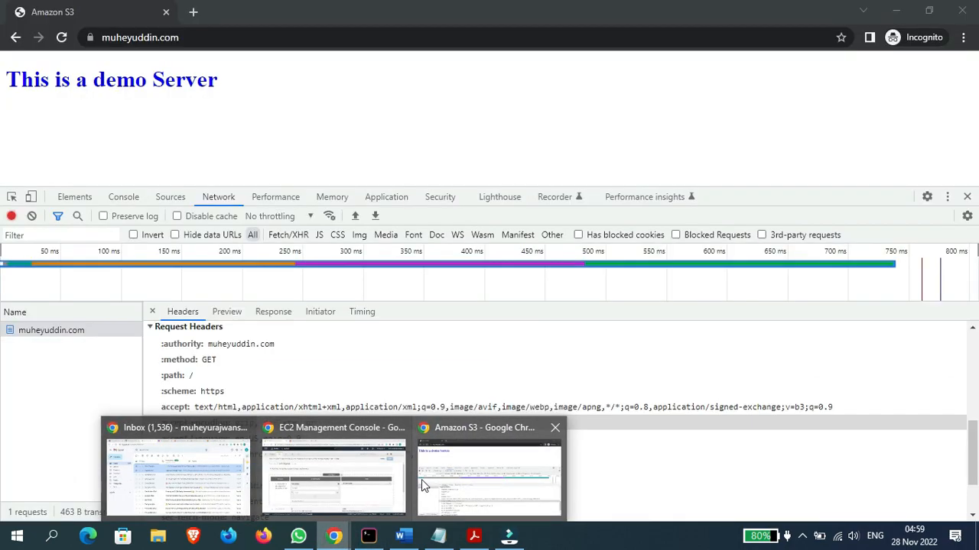
click(421, 479)
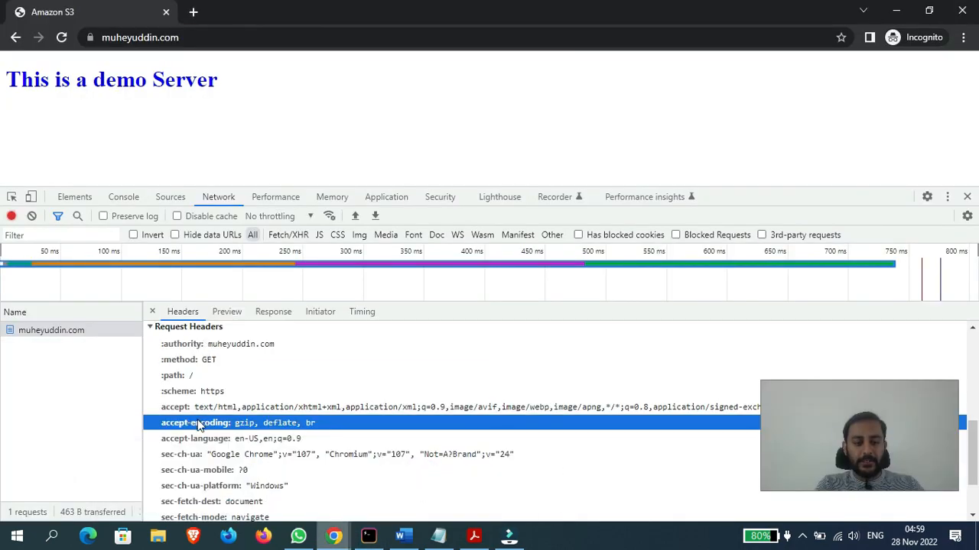
mouse_move(334, 535)
click(348, 470)
text(-encoding)
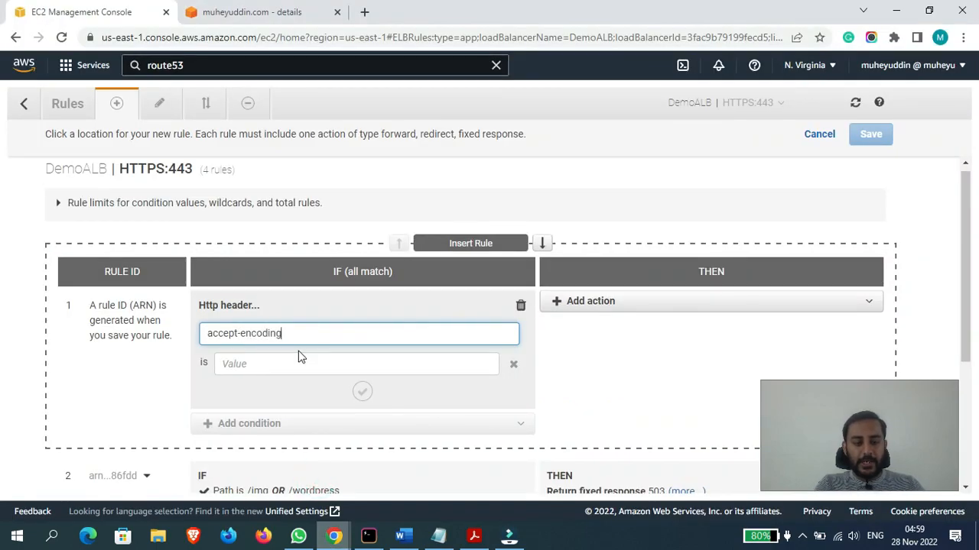
- Copy the accept-encoding name from the request headers and paste it as the condition's header type, without the trailing colon
click(336, 539)
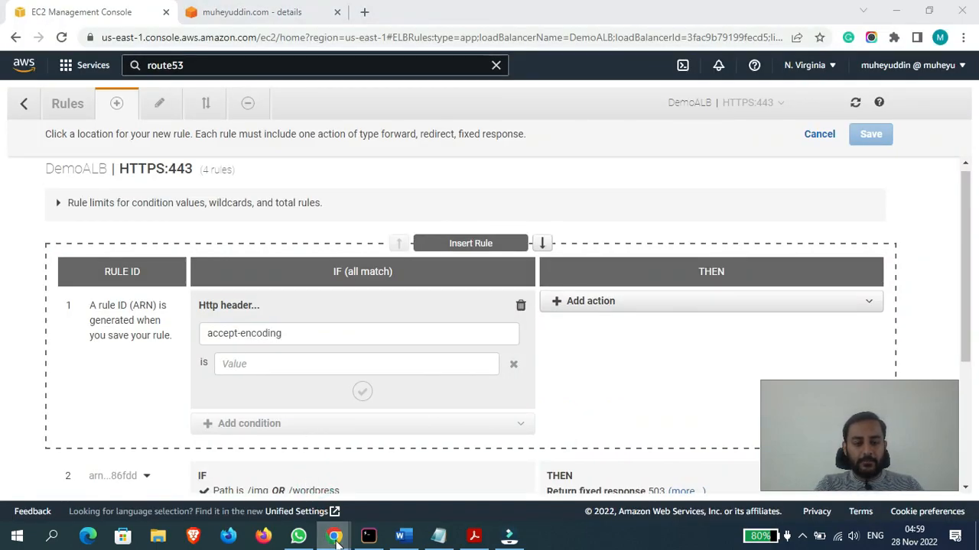
click(474, 473)
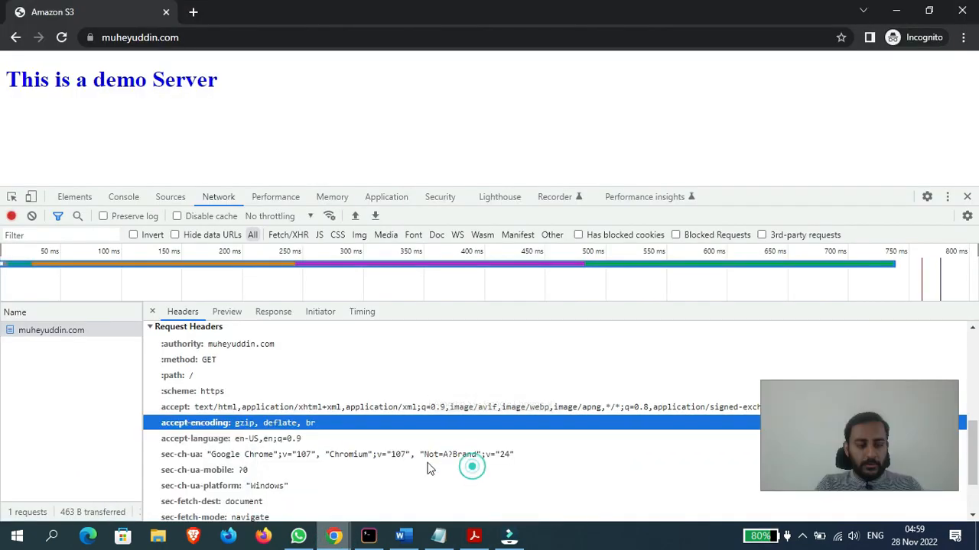
drag(233, 428, 163, 426)
key(ctrl+c)
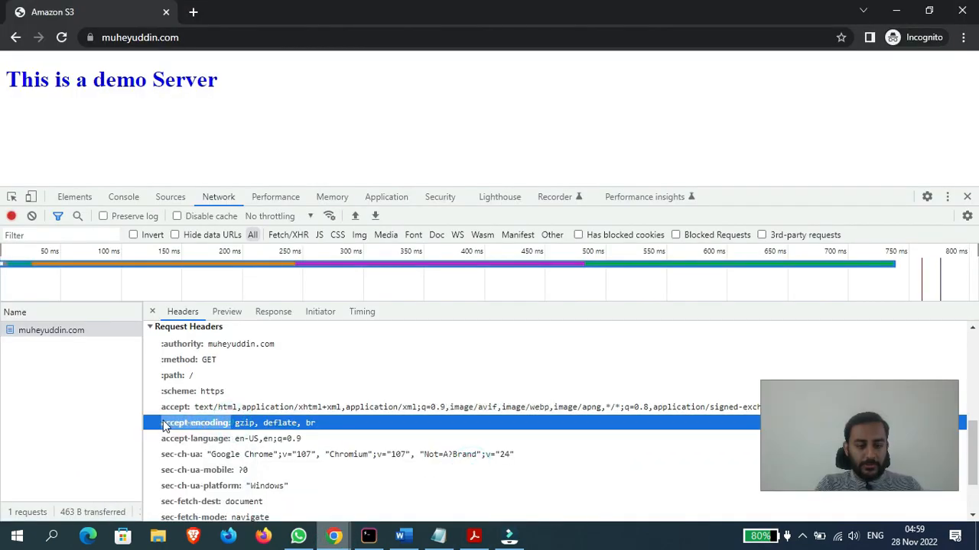
click(334, 539)
click(346, 487)
key(BackSpace)
key(BackSpace)
key(BackSpace)
key(BackSpace)
key(BackSpace)
key(BackSpace)
key(BackSpace)
key(BackSpace)
key(BackSpace)
key(BackSpace)
key(BackSpace)
key(BackSpace)
key(BackSpace)
key(BackSpace)
key(BackSpace)
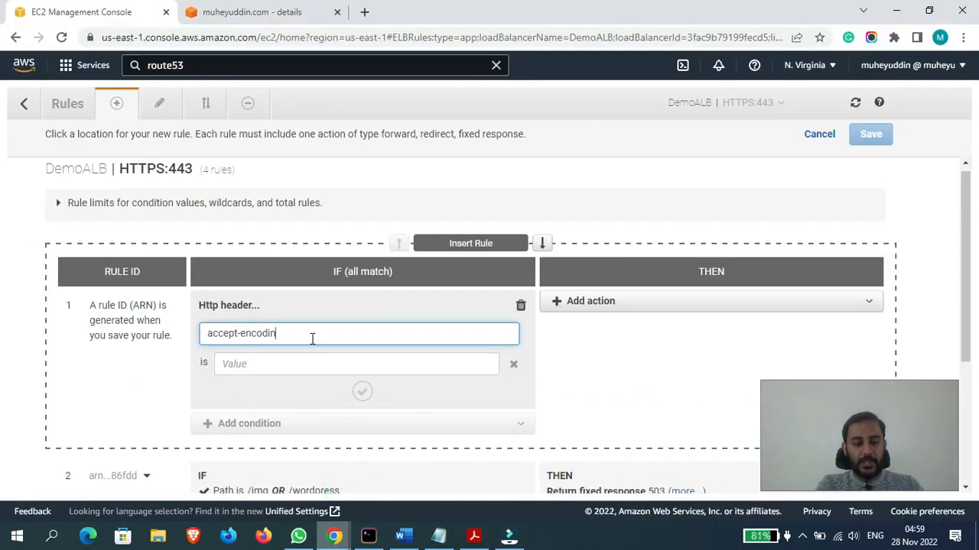
key(ctrl+v)
key(BackSpace)
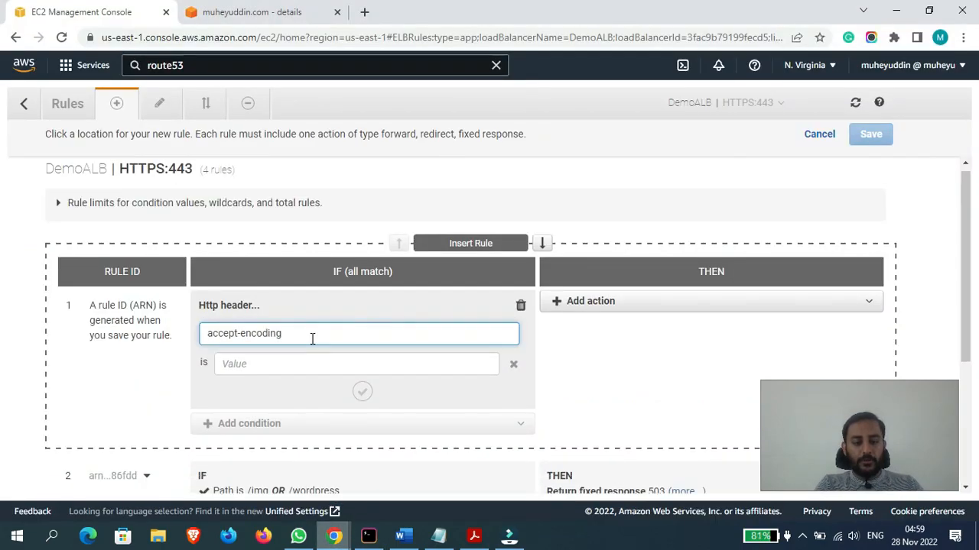
- Set the accept-encoding header value to the wildcard * and confirm the condition
click(356, 365)
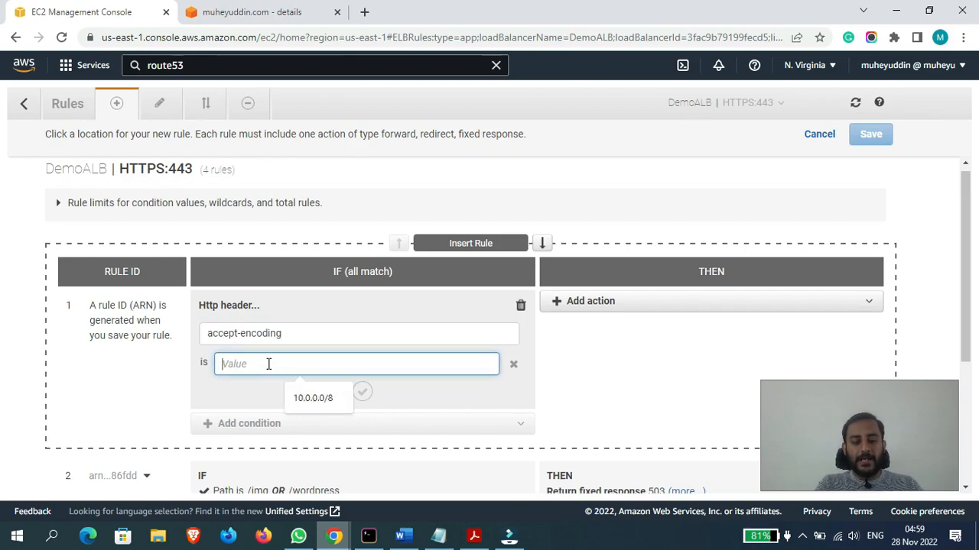
text(*)
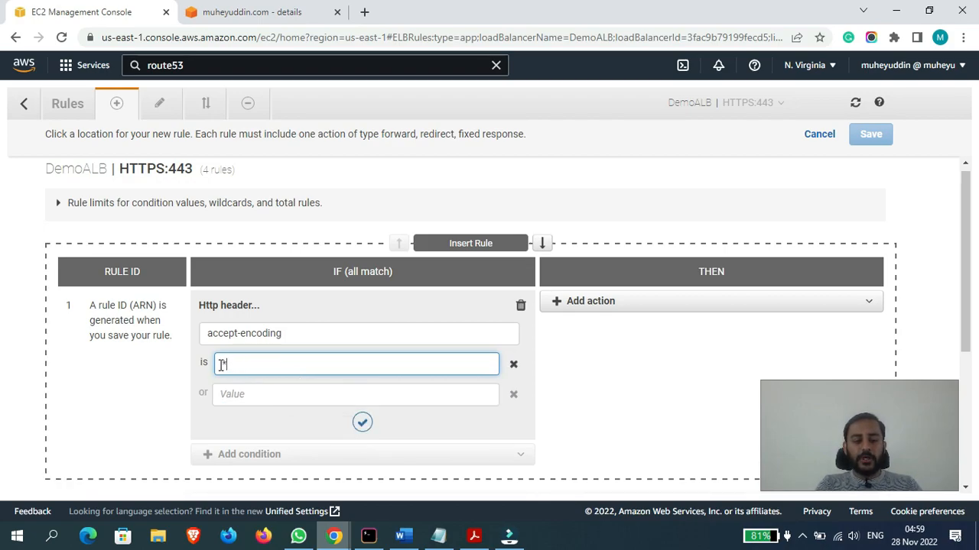
click(708, 390)
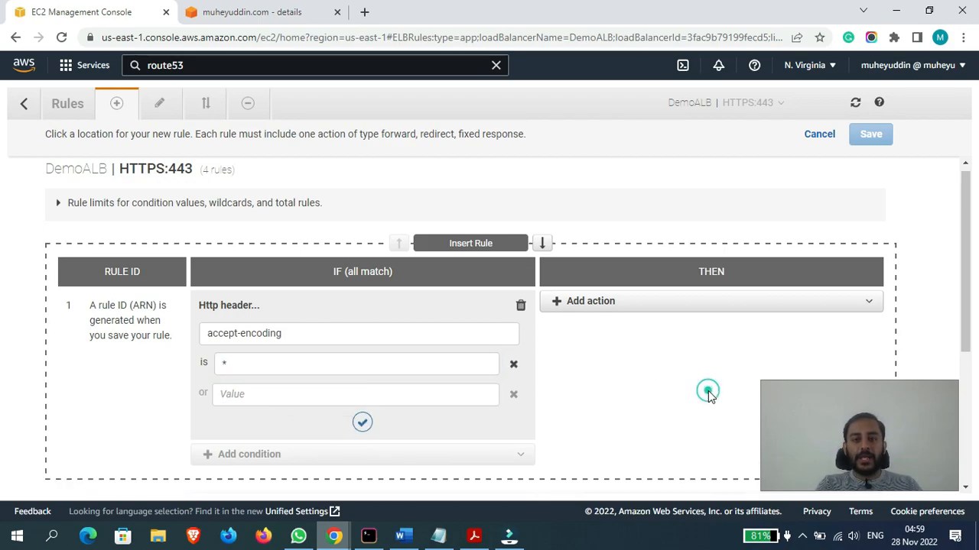
click(363, 423)
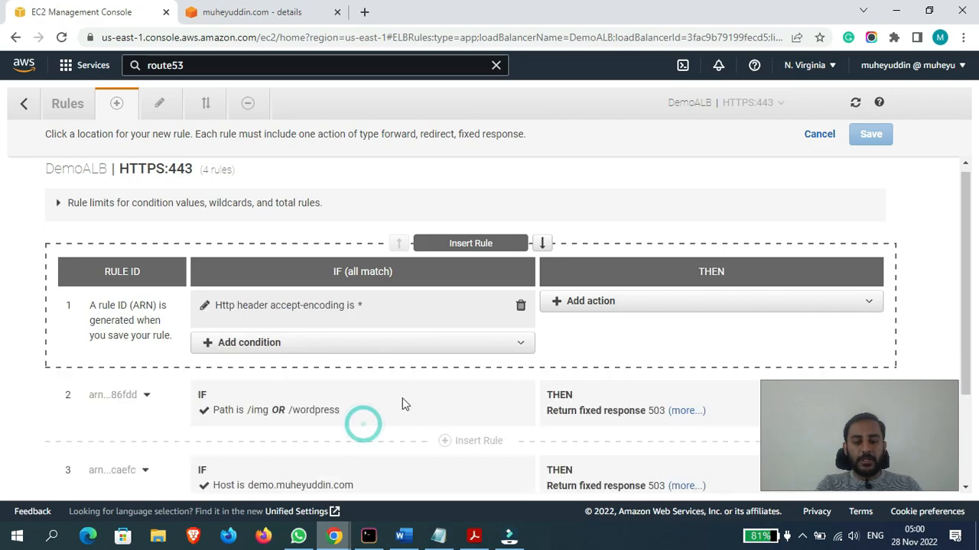
- Add a Return fixed response action to the new accept-encoding rule
click(732, 302)
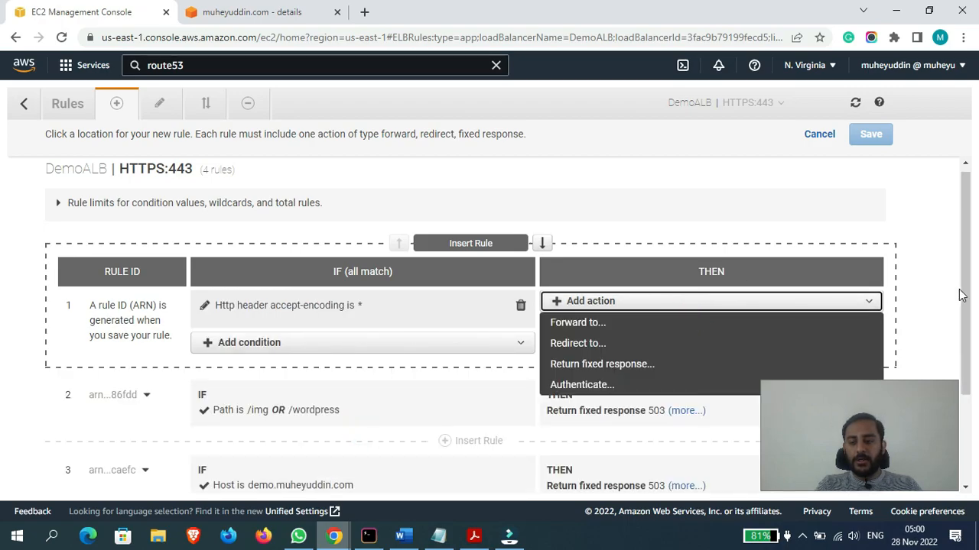
scroll(968, 304, down, 1)
scroll(967, 304, down, 1)
click(723, 266)
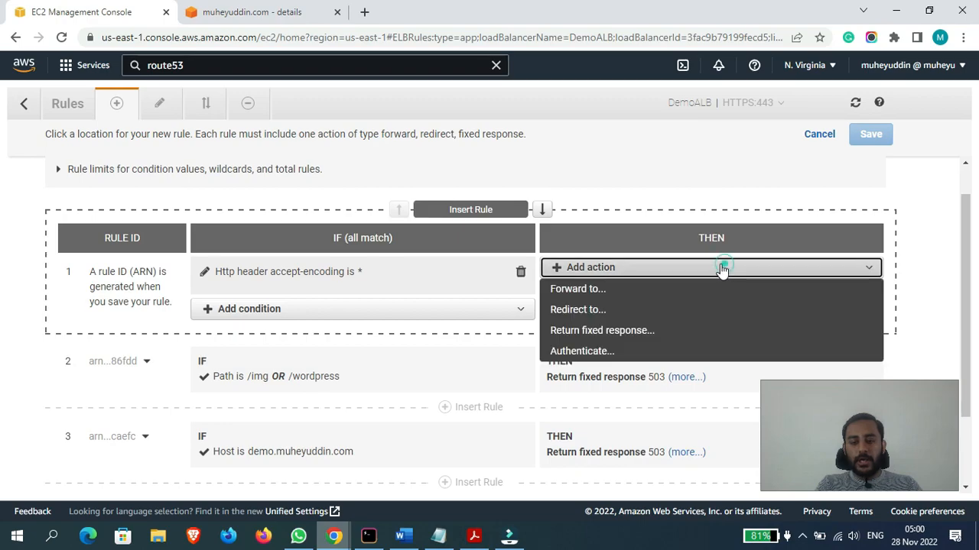
click(589, 331)
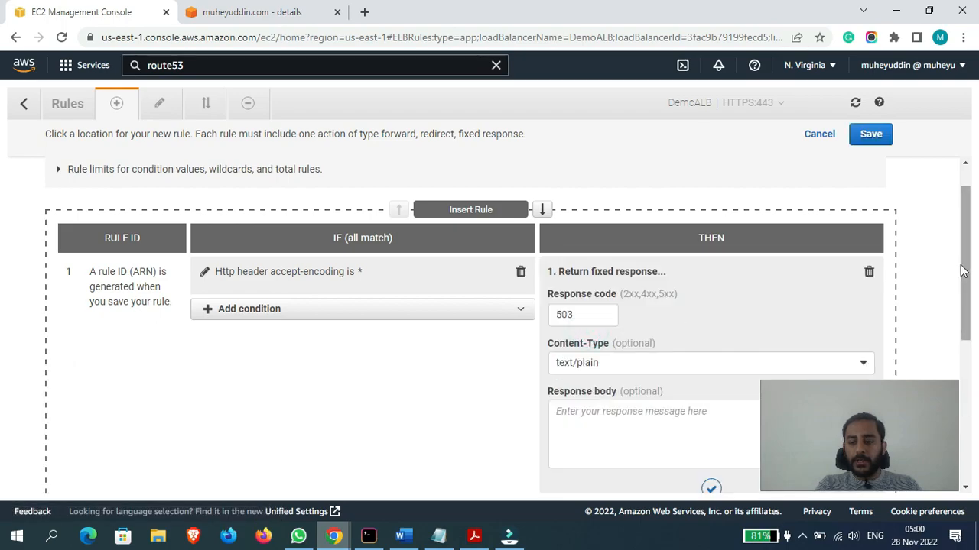
- Enter "Http header" as the response body of the fixed response
drag(965, 271, 966, 327)
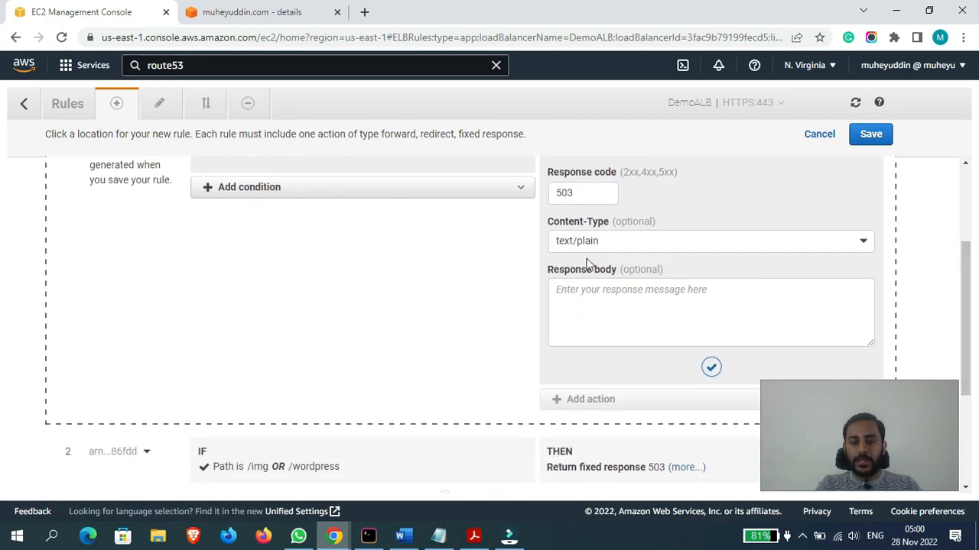
click(566, 193)
click(583, 193)
click(659, 200)
click(641, 307)
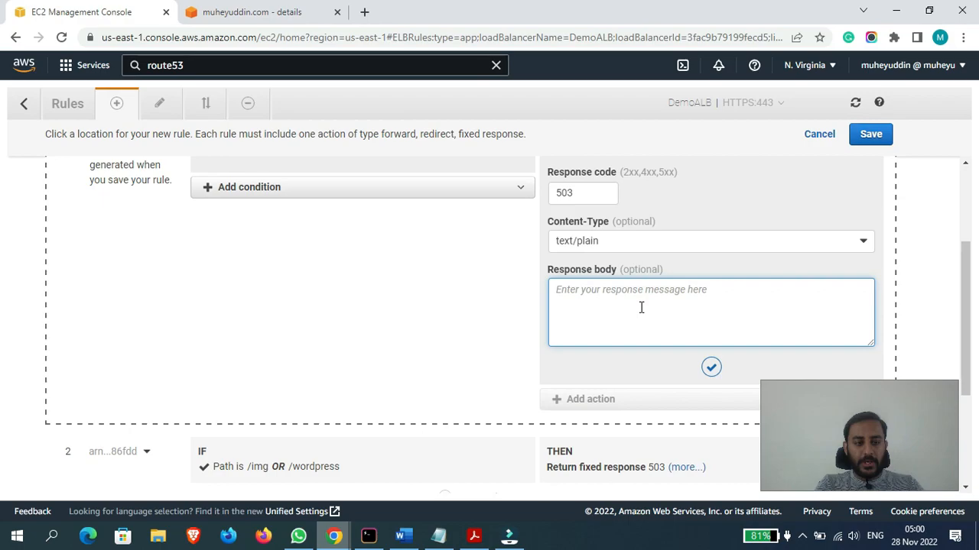
text(Http header)
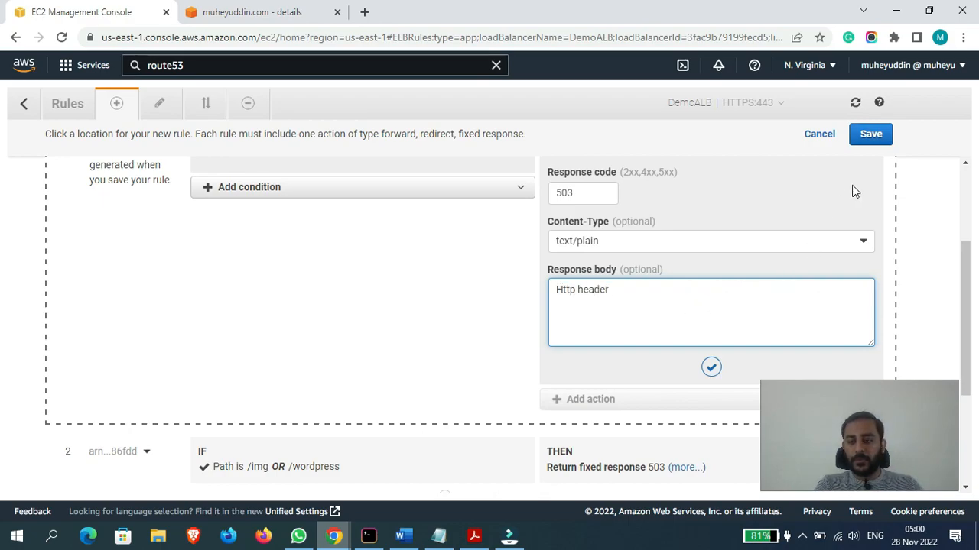
- Save the accept-encoding rule and check the accept-encoding entry in the demo site's request headers in the incognito window
click(876, 136)
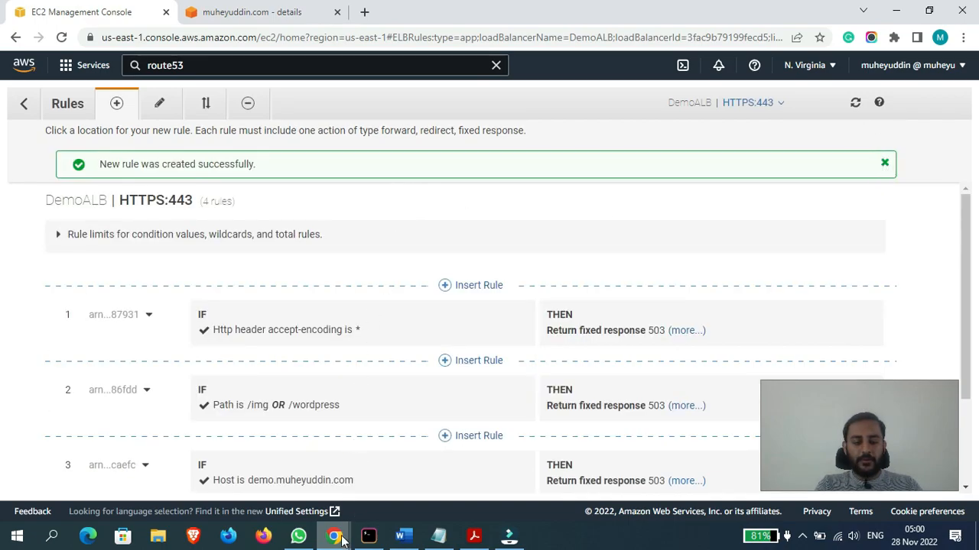
mouse_move(342, 539)
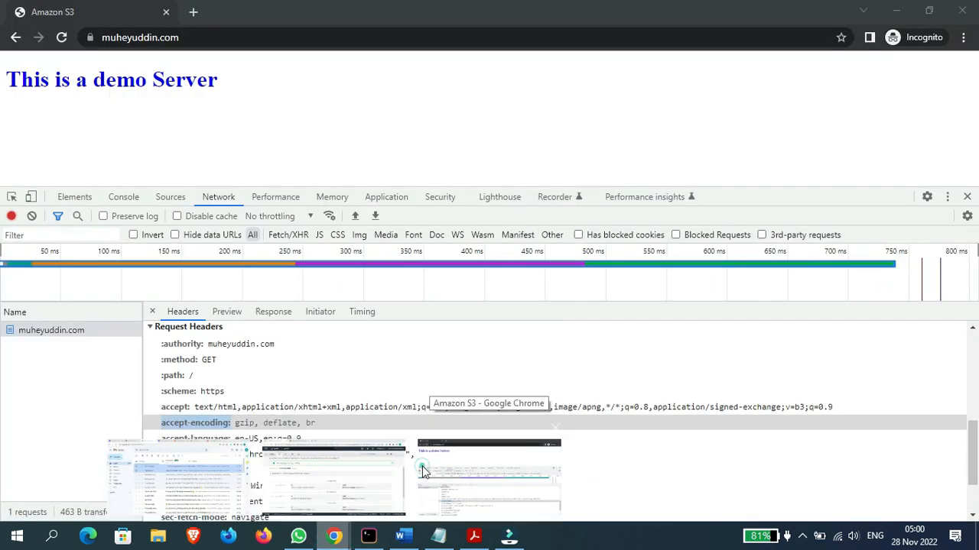
click(422, 465)
click(361, 41)
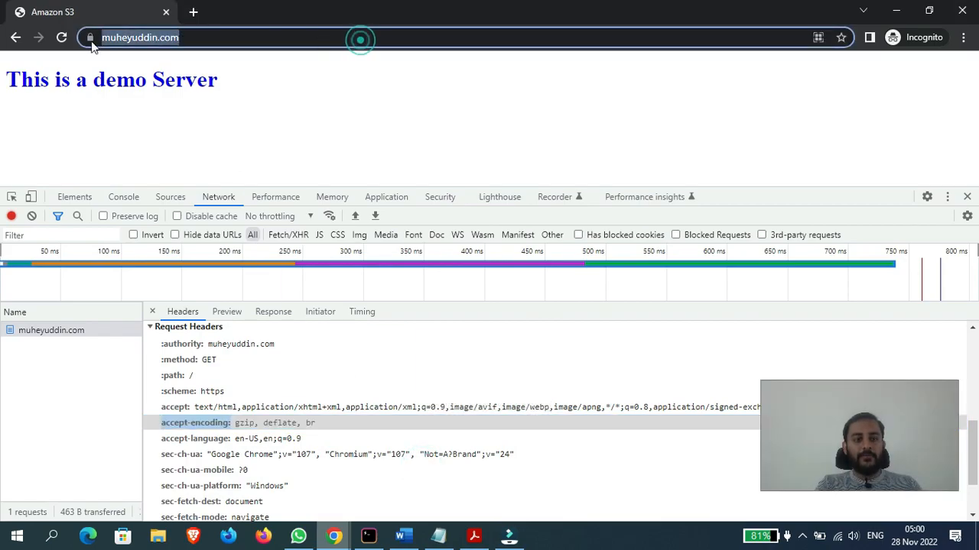
key(End)
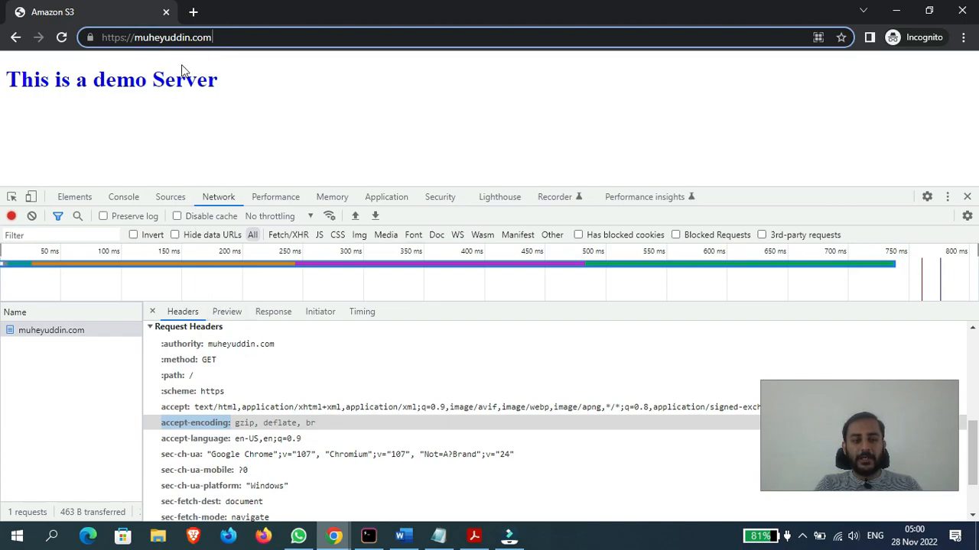
click(230, 436)
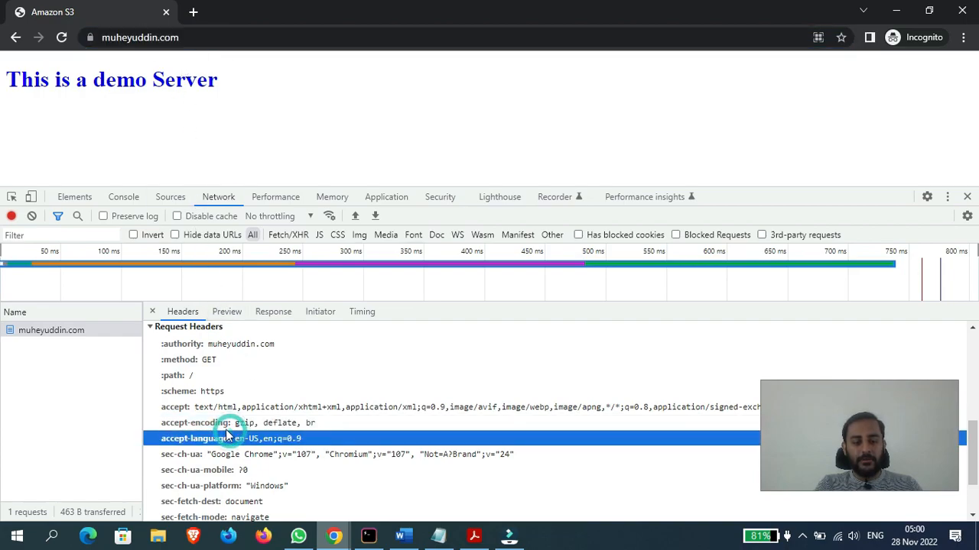
click(208, 423)
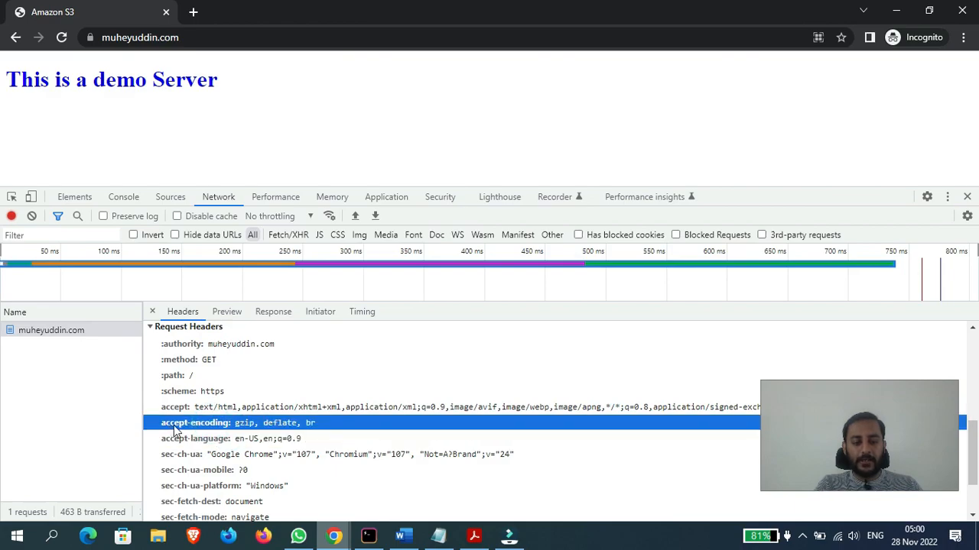
- Reload the demo site's root domain in the incognito window and check the response text against the accept-encoding rule
drag(231, 91, 88, 88)
click(326, 35)
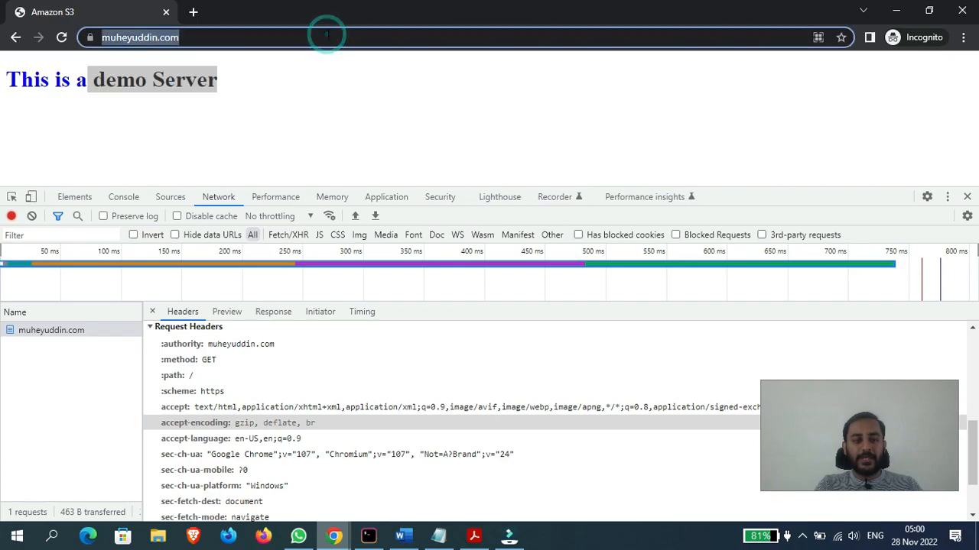
click(342, 94)
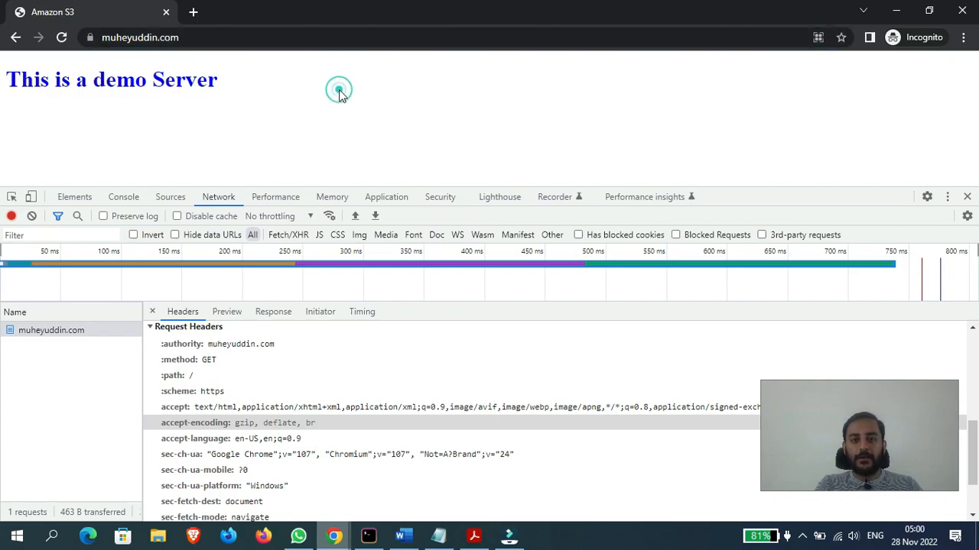
click(305, 33)
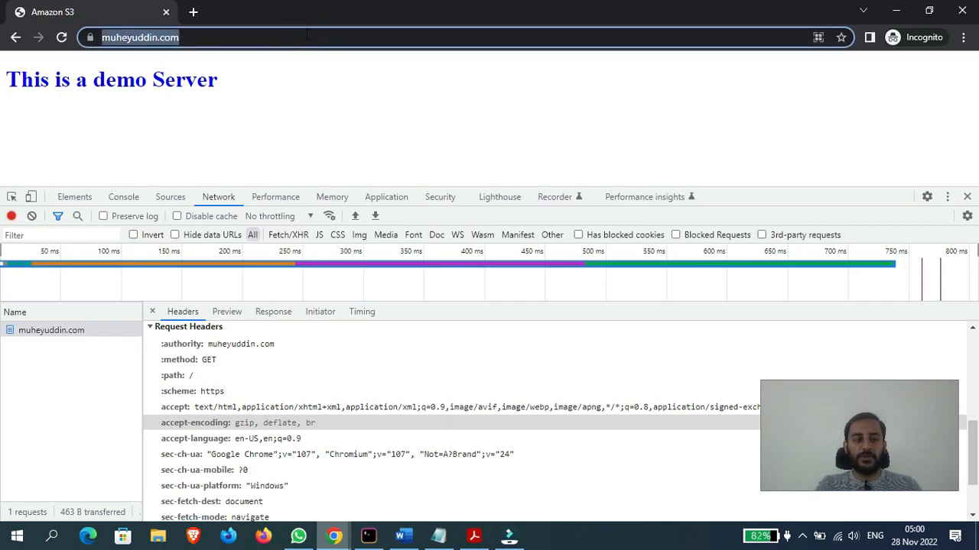
key(Return)
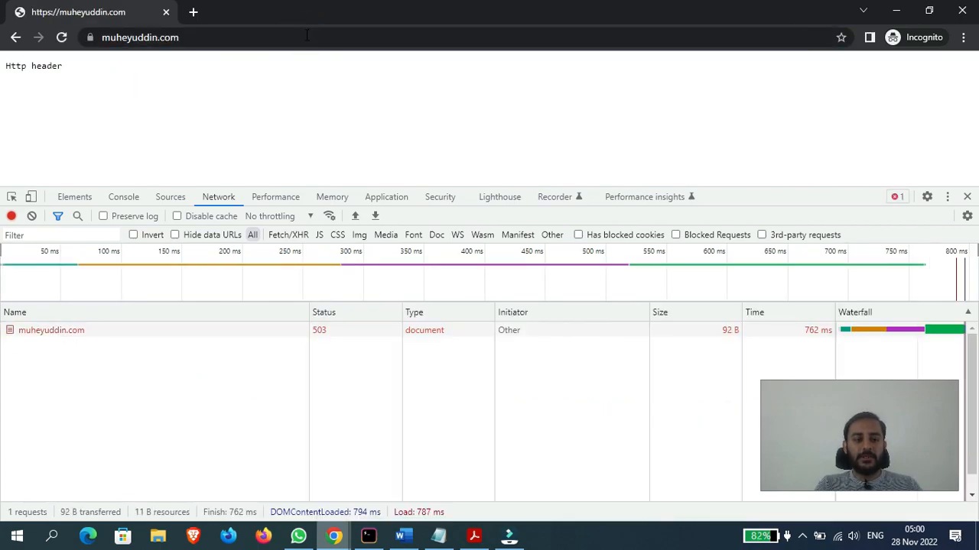
click(52, 63)
drag(71, 67, 3, 71)
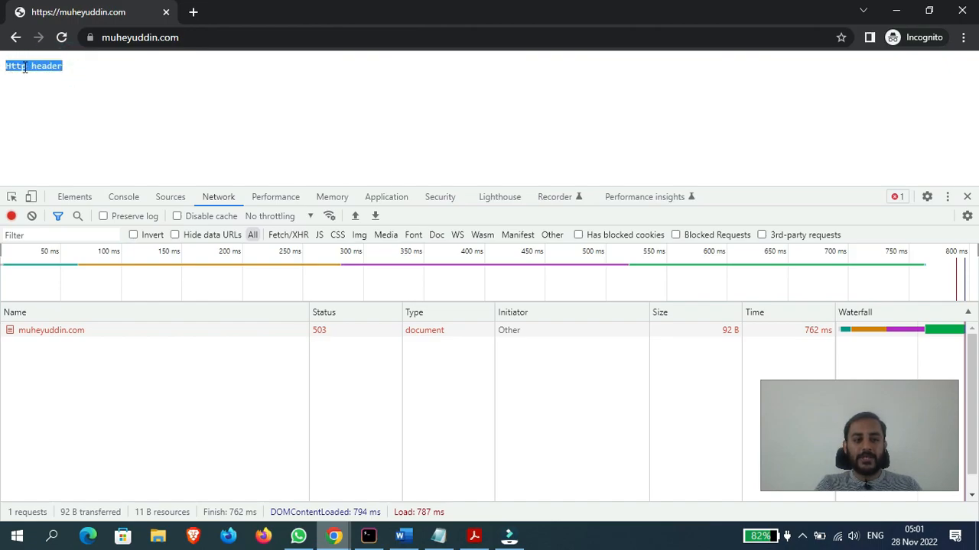
- In the EC2 console, insert a new rule above the accept-encoding rule with an Http request method condition
mouse_move(335, 535)
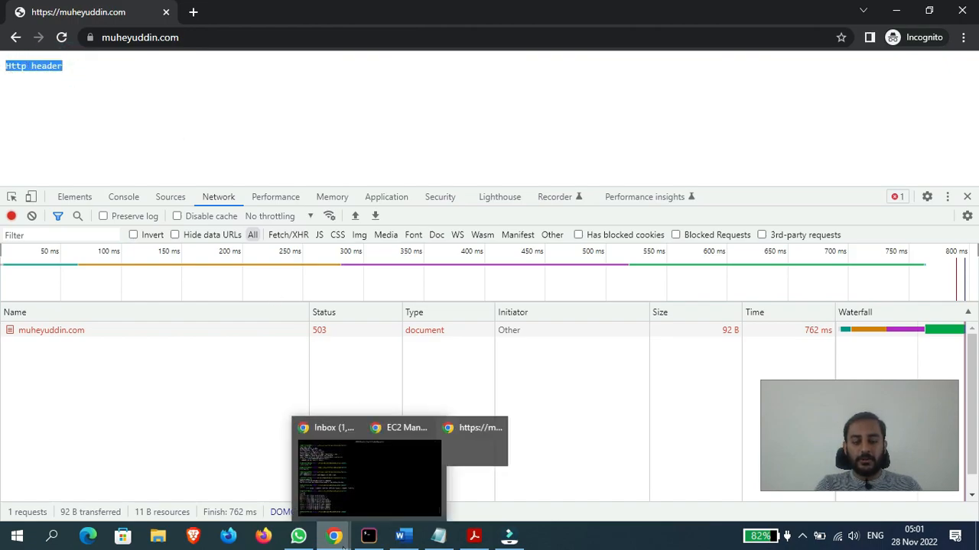
click(327, 458)
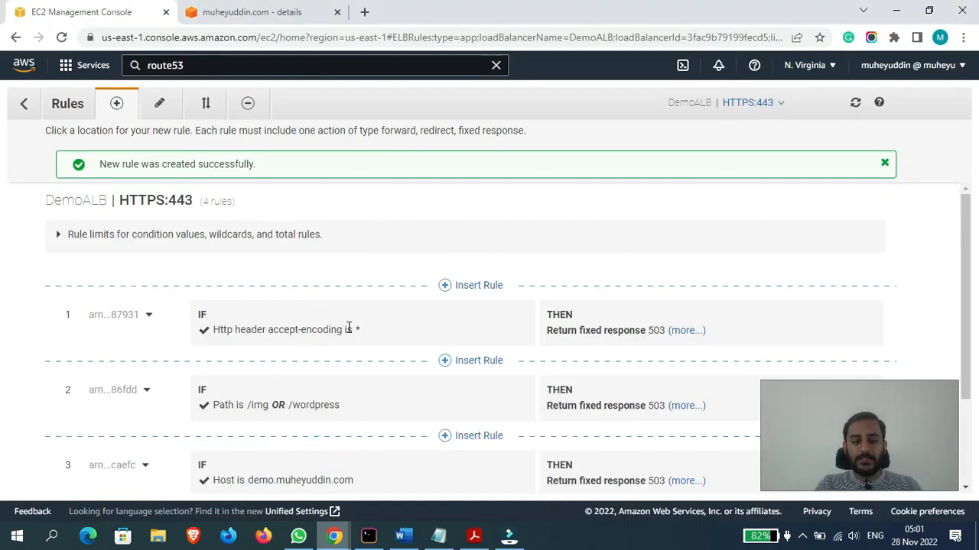
click(461, 285)
click(295, 307)
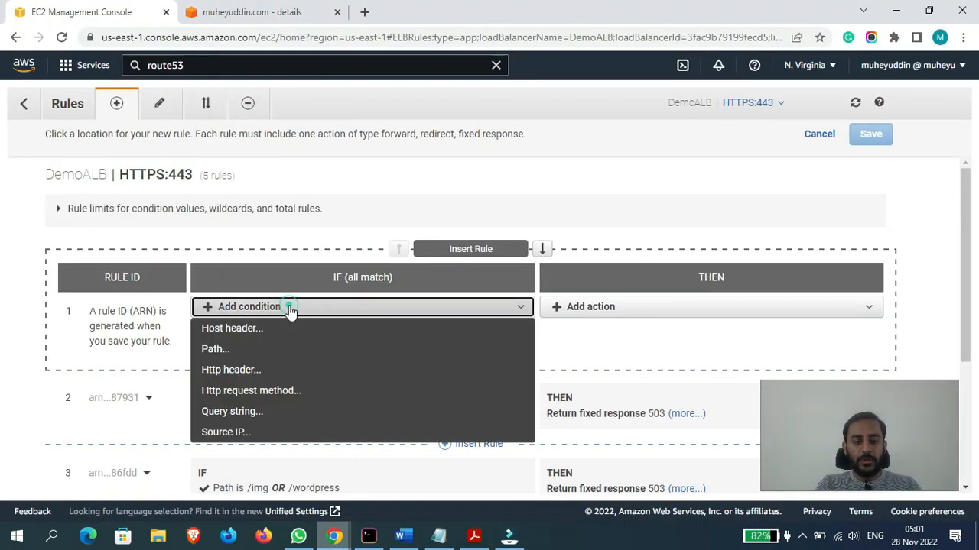
click(254, 391)
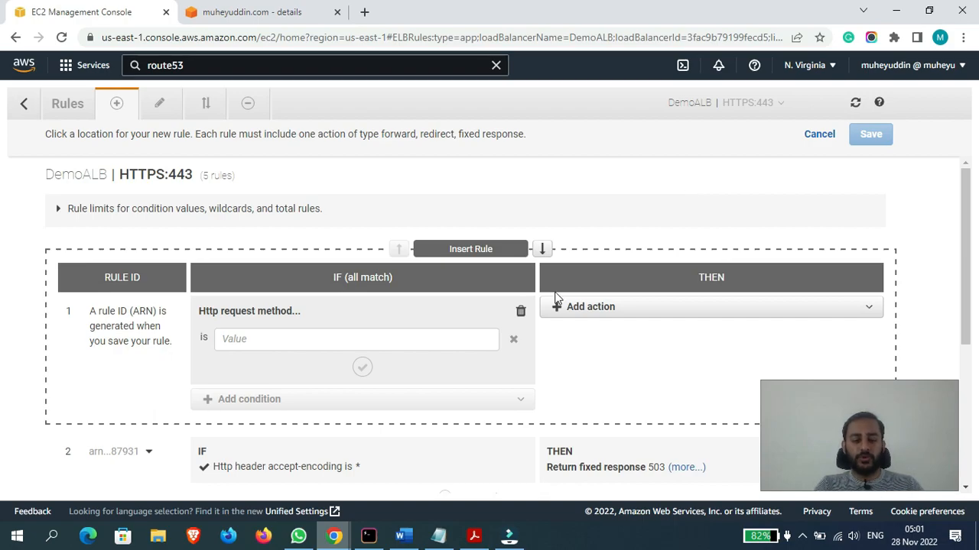
- Inspect the request method in the general headers of the demo site's document request in the incognito window
mouse_move(334, 535)
click(476, 473)
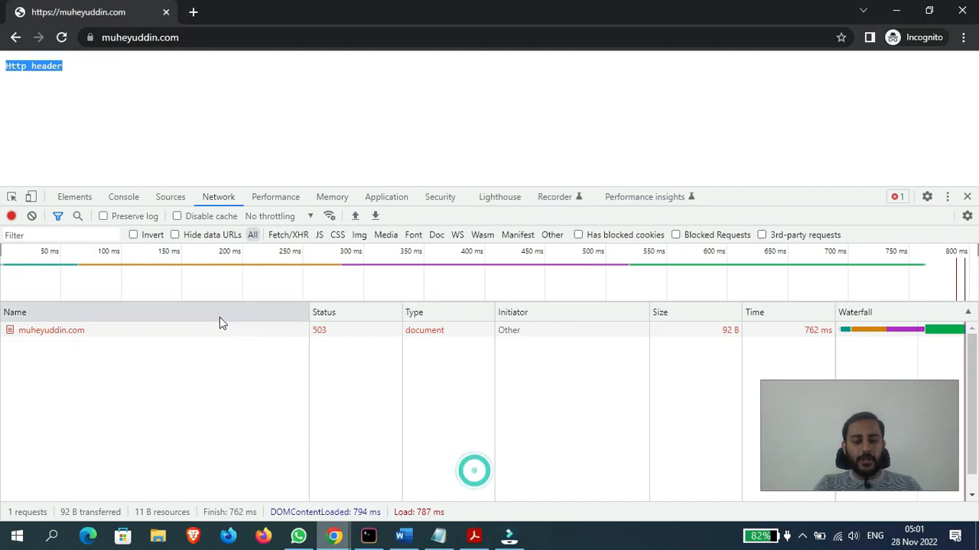
click(84, 334)
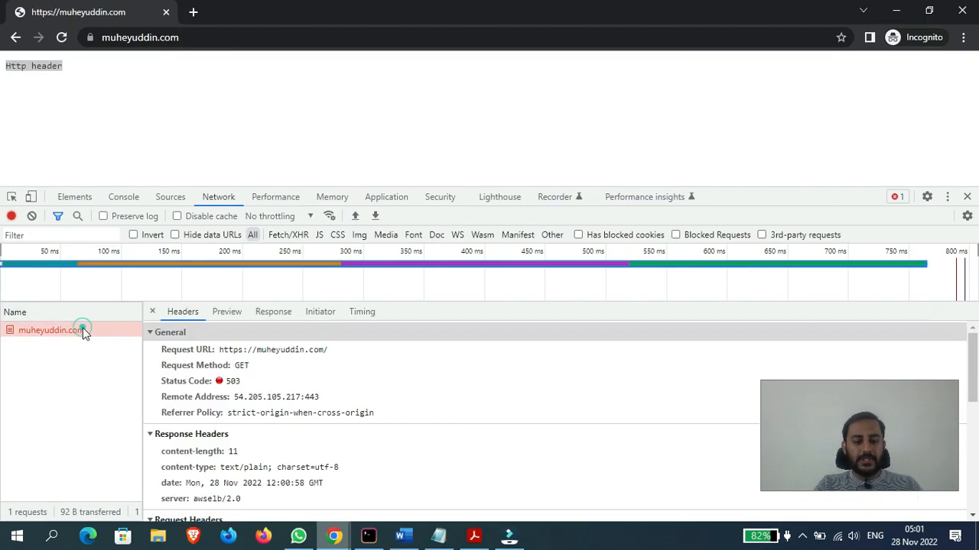
click(218, 367)
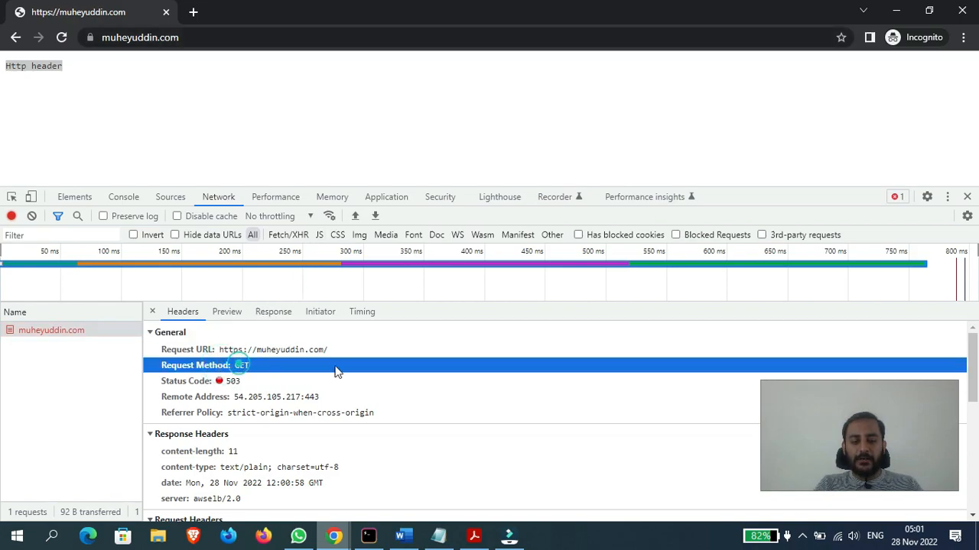
click(433, 396)
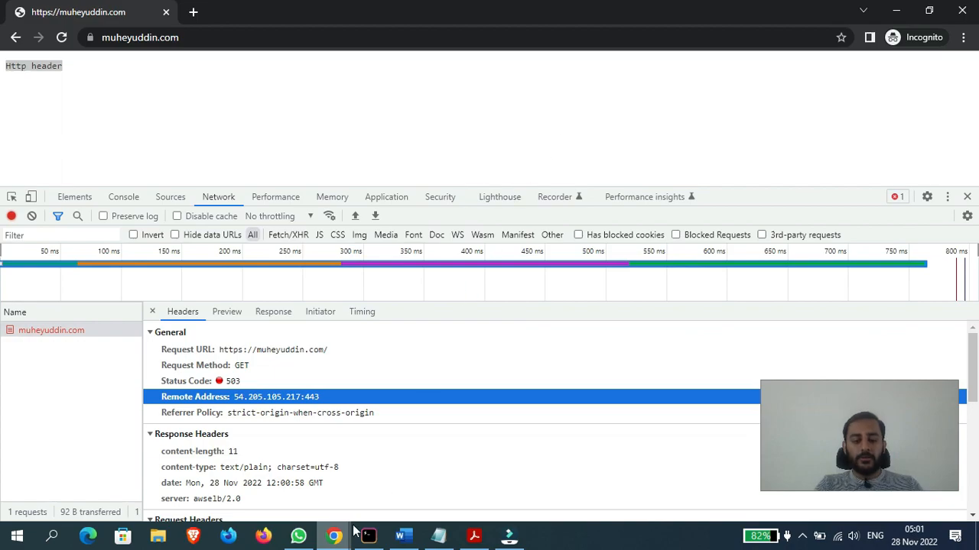
- Back in the EC2 console, set the Http request method condition to GET and confirm it
mouse_move(335, 532)
click(343, 474)
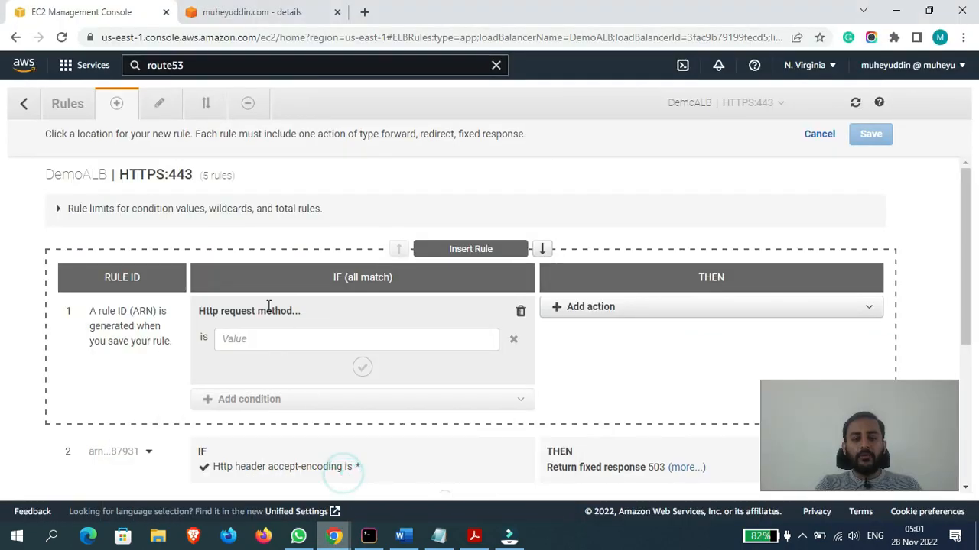
drag(965, 219, 965, 231)
click(412, 318)
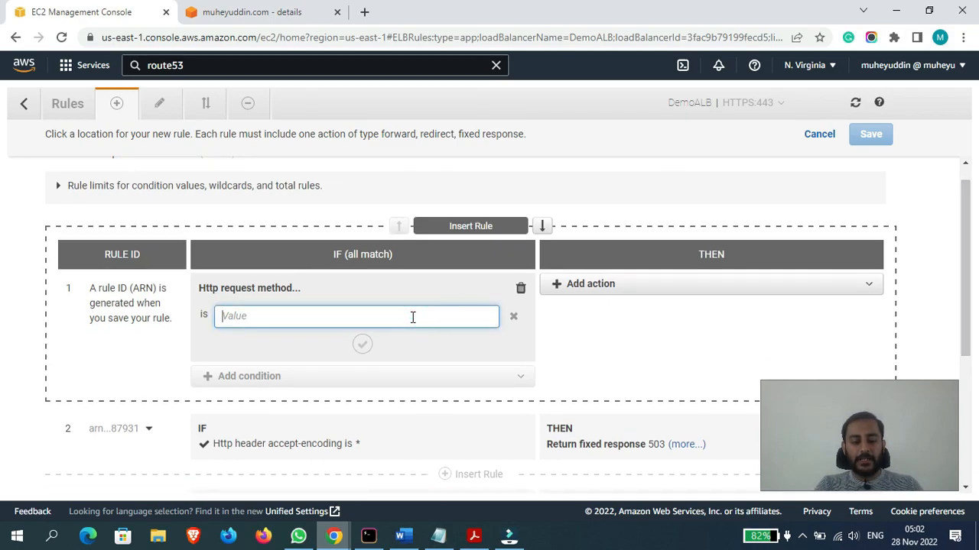
text(GET)
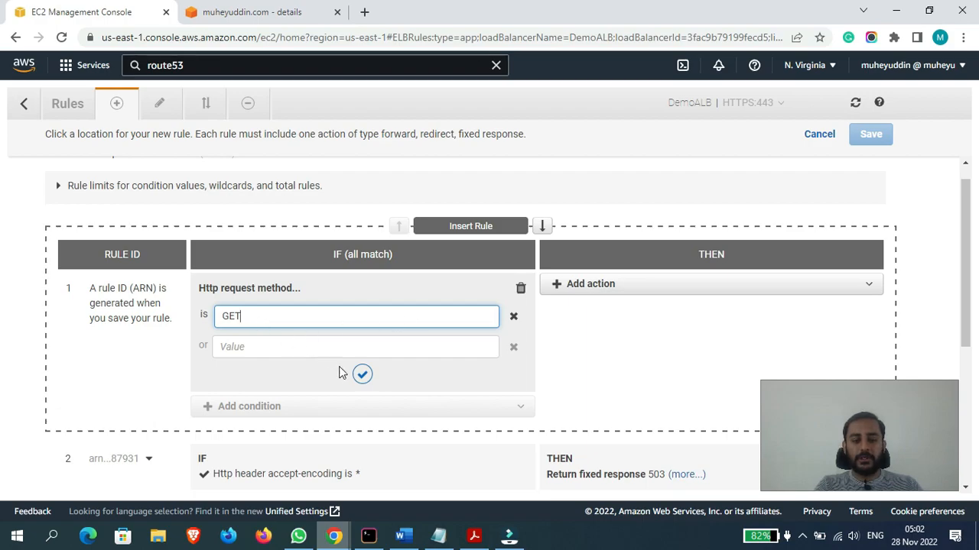
click(361, 377)
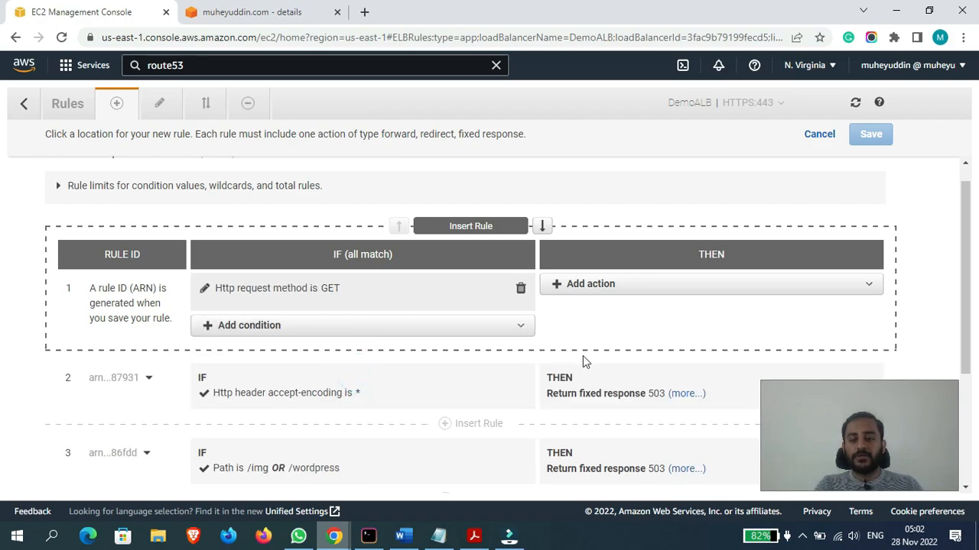
- Add a Return fixed response action to the GET rule with the response body "You sent me a GET request"
click(633, 288)
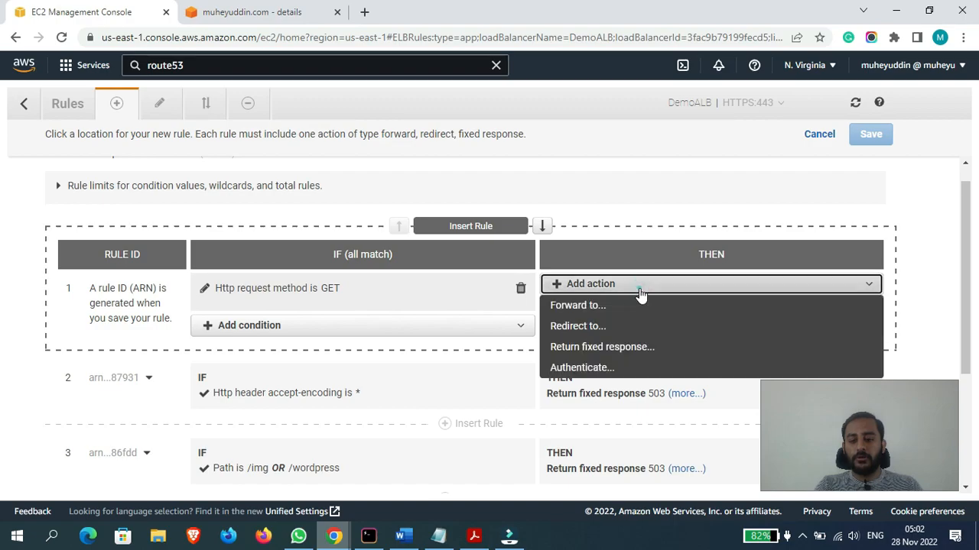
click(599, 345)
click(627, 453)
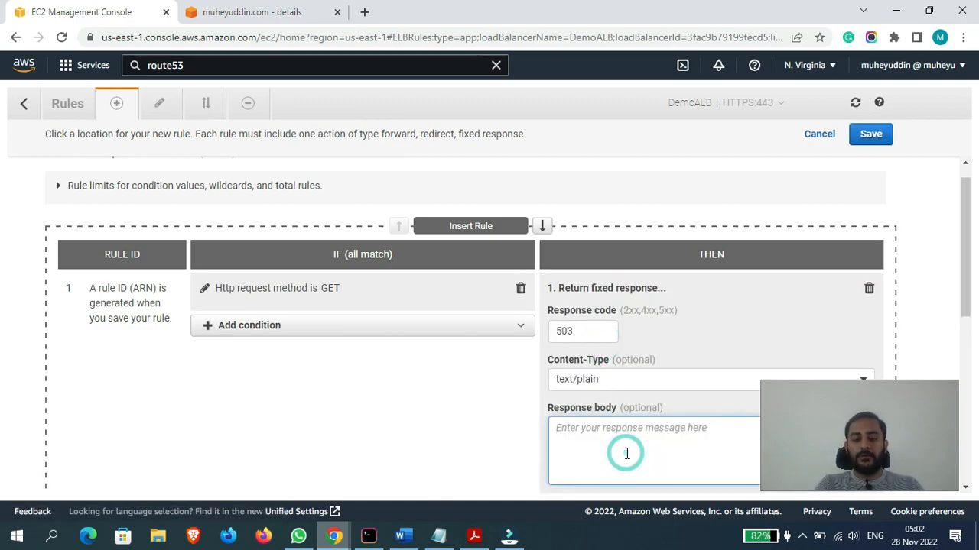
text(You sent me a GET request)
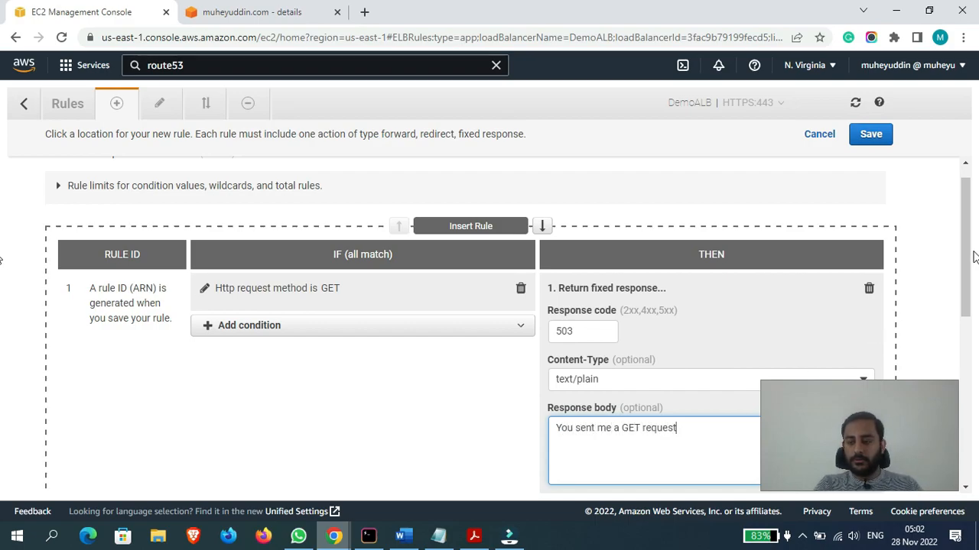
- Confirm the fixed response action and save the GET request method rule
scroll(726, 344, down, 3)
click(710, 306)
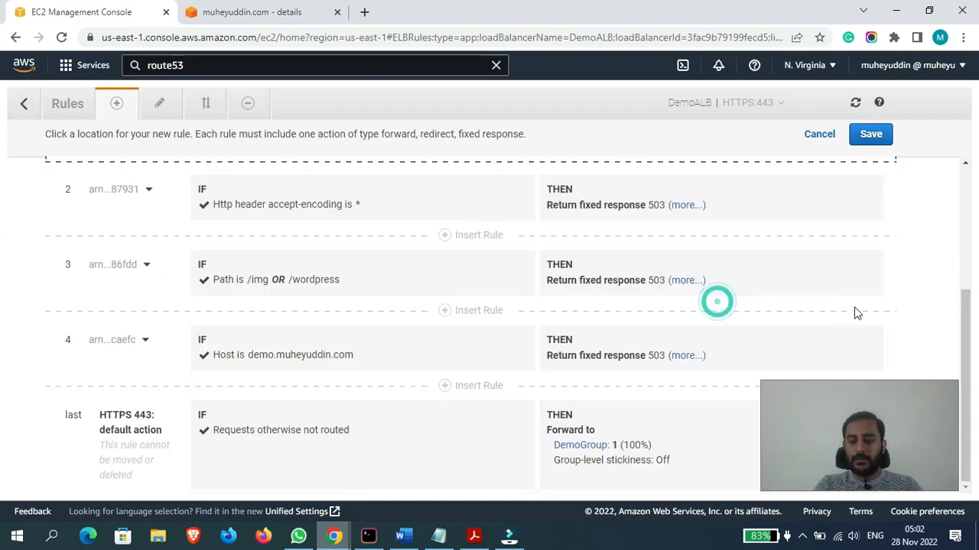
scroll(965, 337, up, 3)
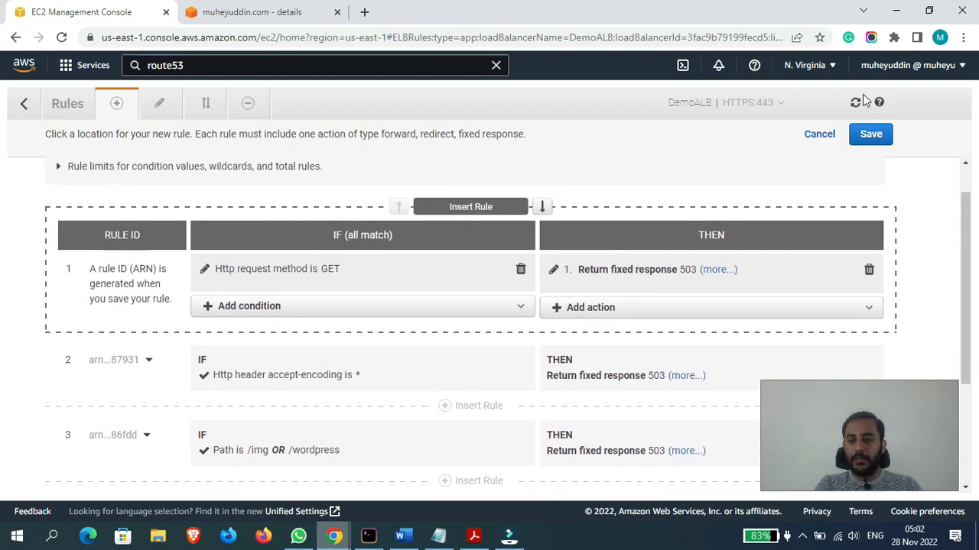
click(870, 135)
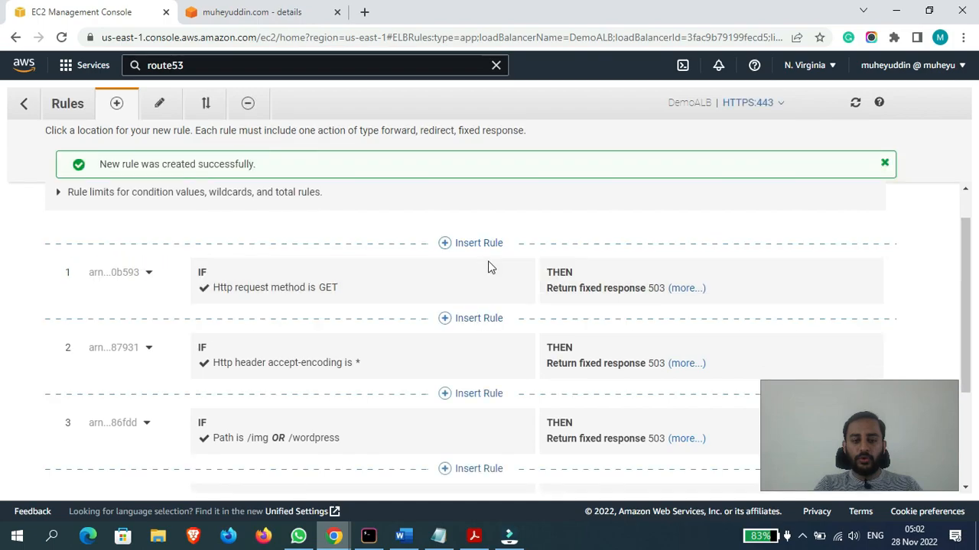
- Reload the demo site's root domain repeatedly in the incognito window to test the GET request method rule
mouse_move(344, 543)
click(433, 470)
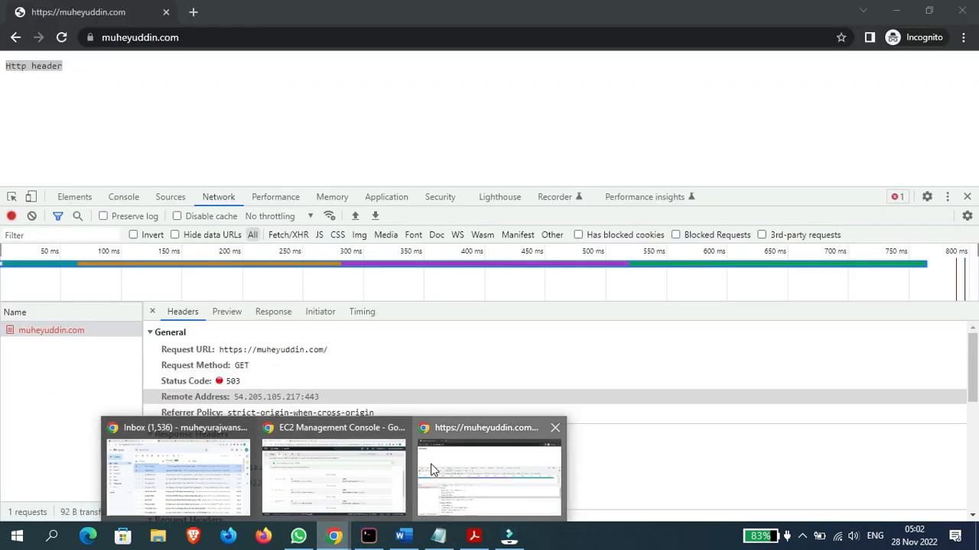
click(314, 36)
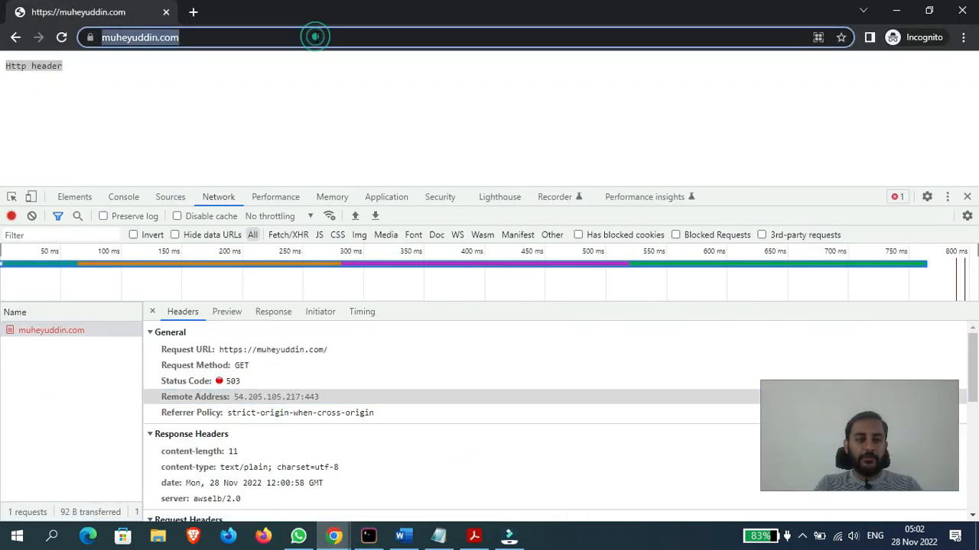
key(Return)
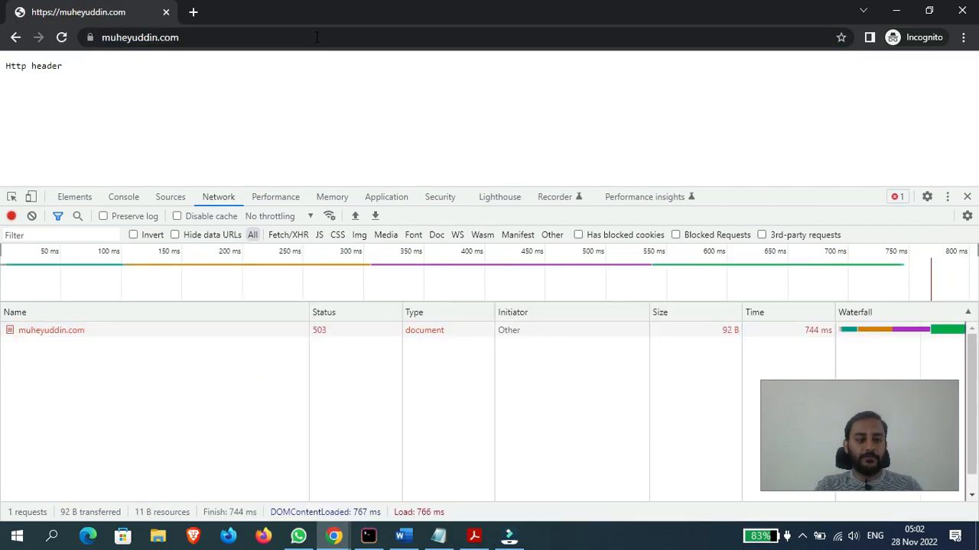
click(315, 37)
key(Return)
click(315, 37)
key(ctrl+c)
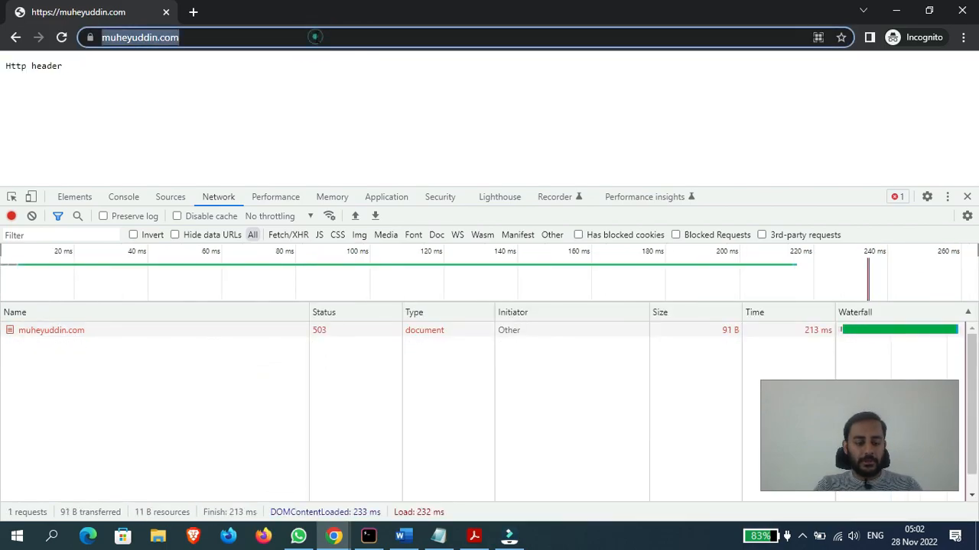
- Close the current incognito window and open a new incognito window
drag(474, 65, 459, 113)
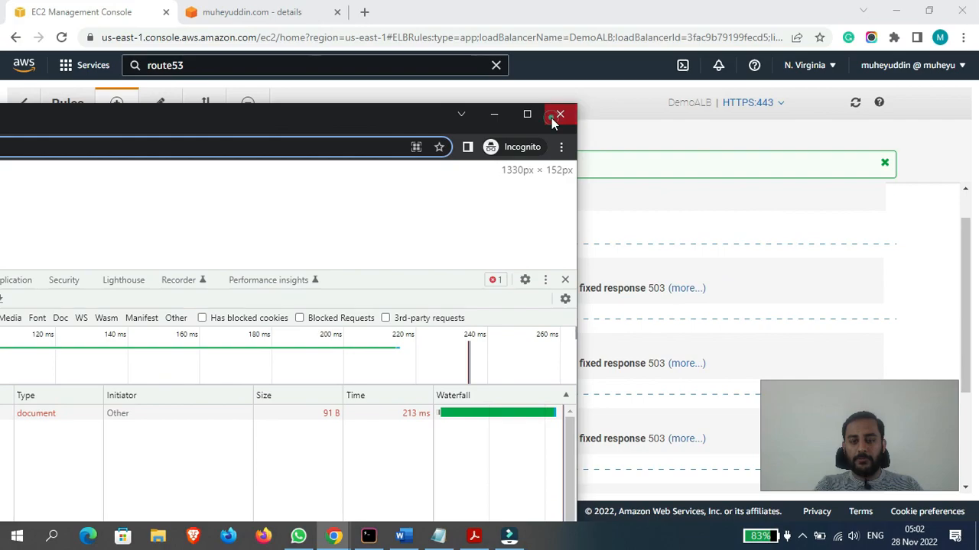
click(551, 118)
click(966, 38)
click(860, 92)
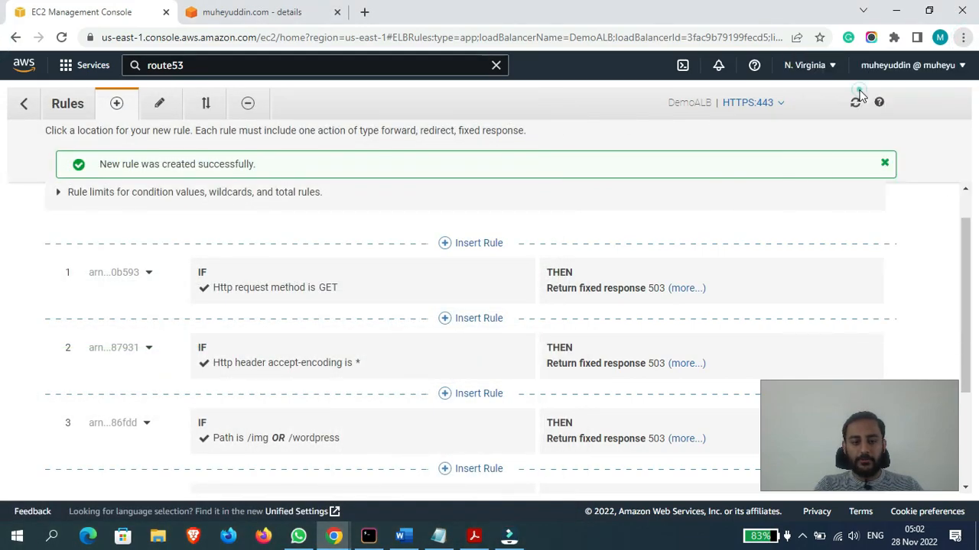
- Load the demo site's root domain in the new incognito window to test the GET request method rule
key(ctrl+v)
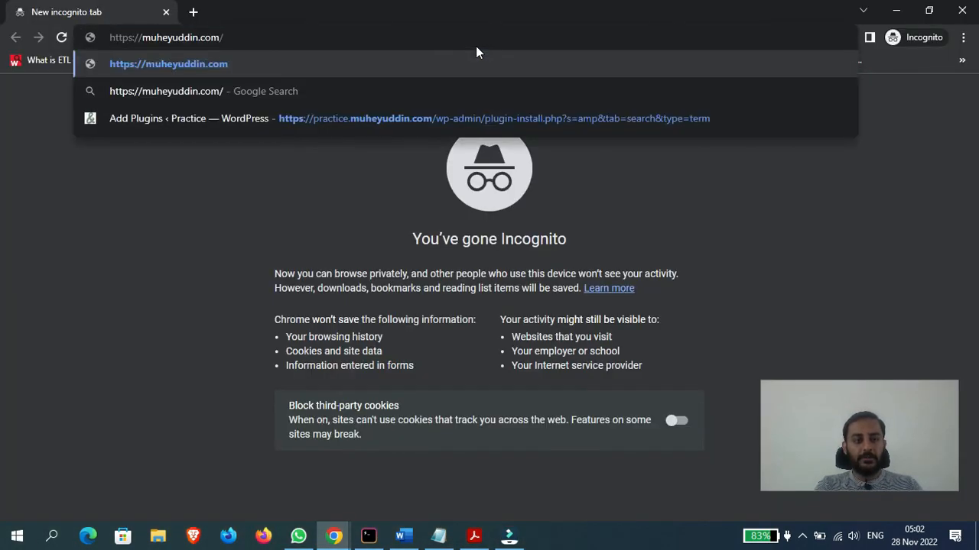
key(Return)
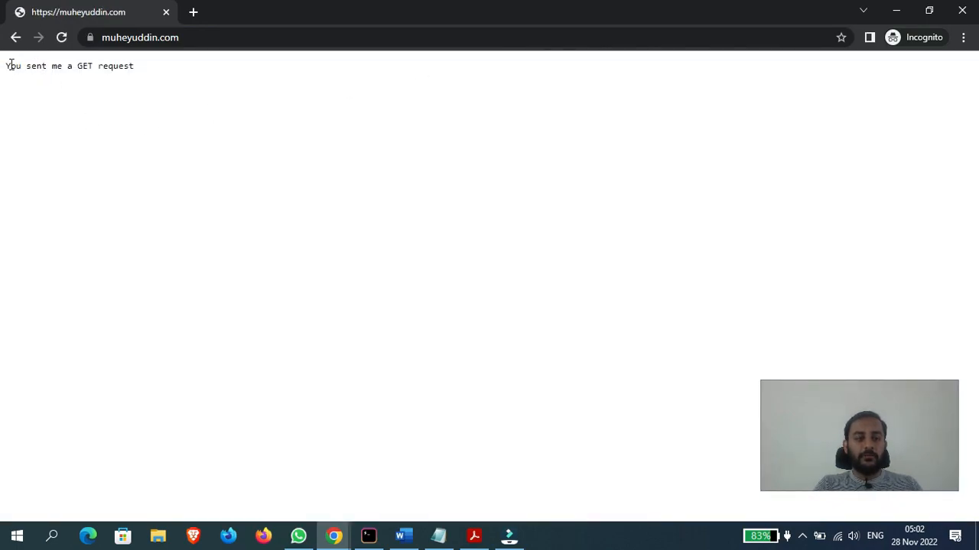
drag(6, 65, 175, 68)
click(179, 65)
- Switch back to the EC2 console and insert a new rule at position 1 with a Query string condition
click(336, 527)
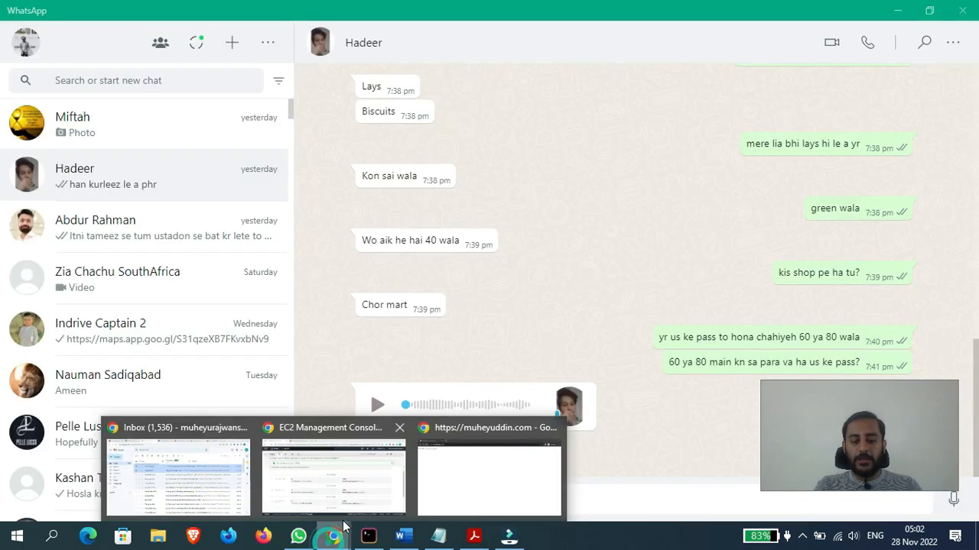
click(374, 451)
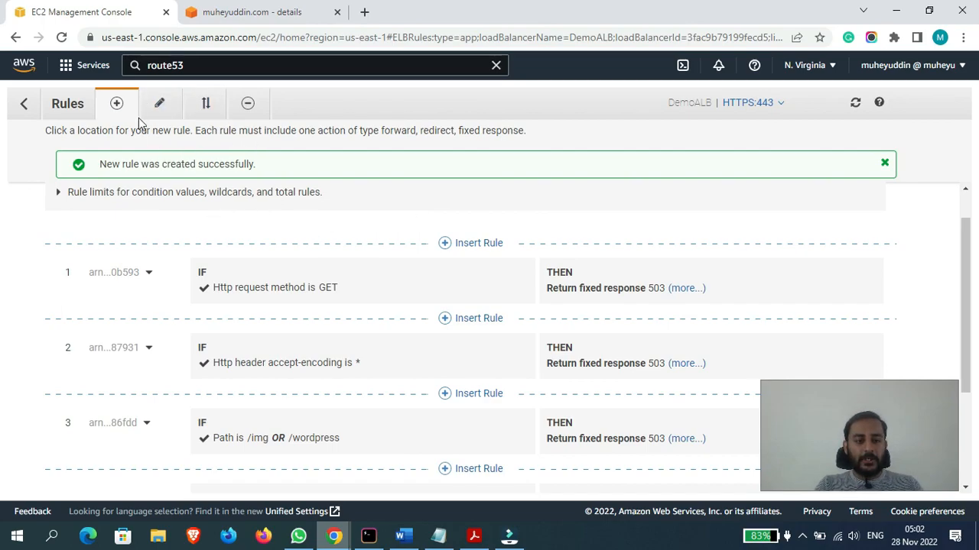
click(467, 245)
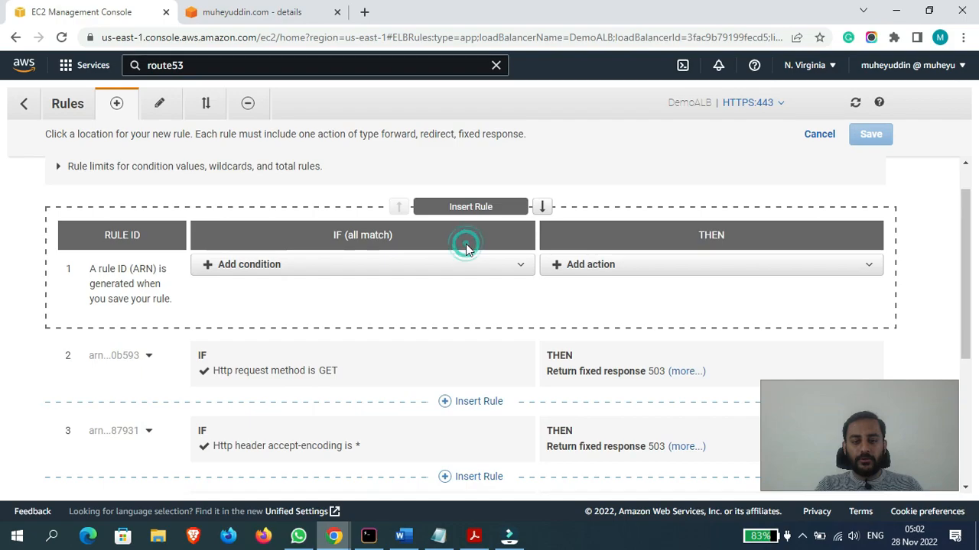
click(344, 264)
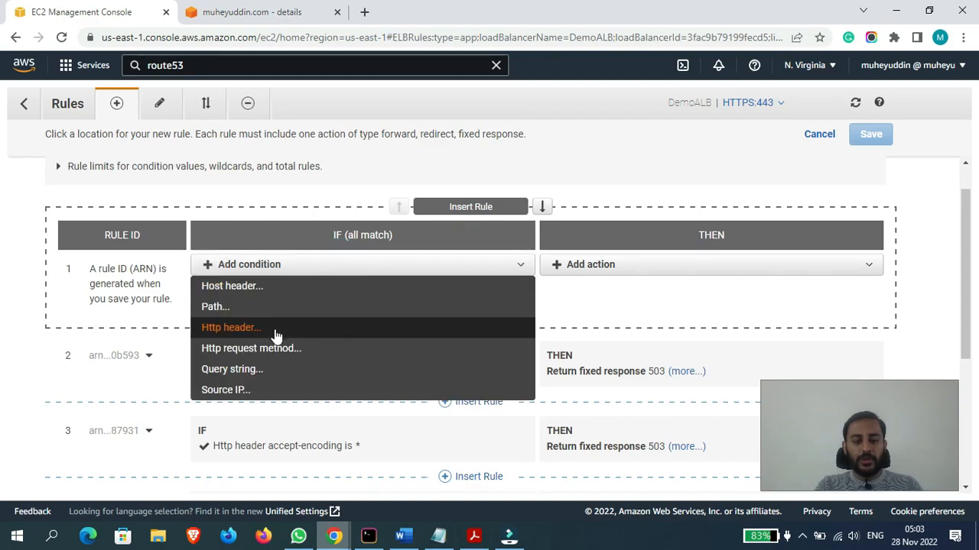
click(221, 372)
click(320, 304)
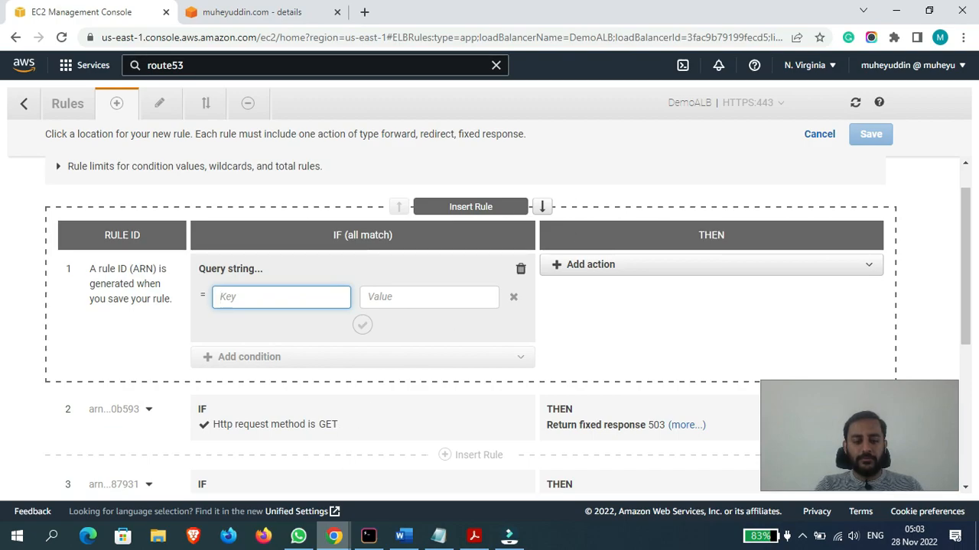
- Load the demo site's /users?id=10 address in the incognito window as an example of a query string
click(335, 536)
click(458, 479)
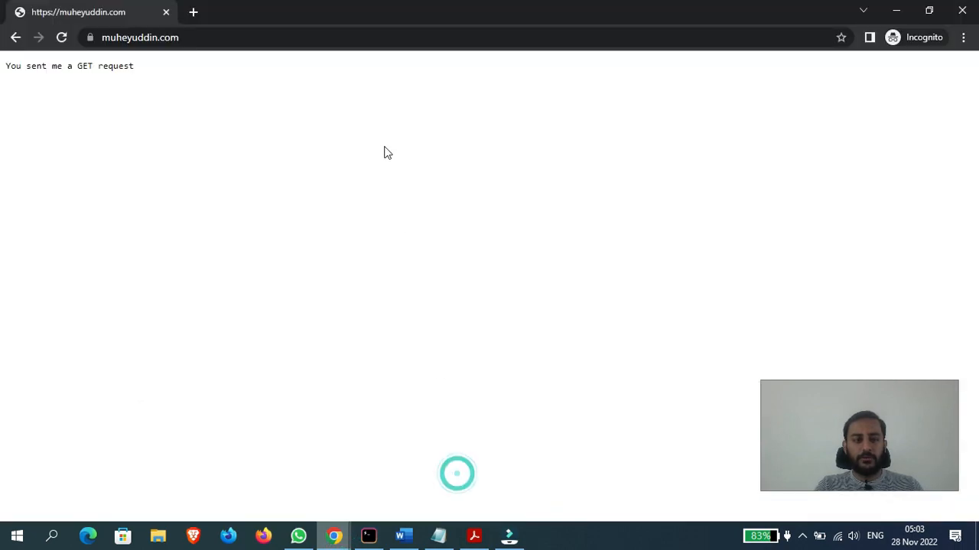
click(300, 38)
click(302, 39)
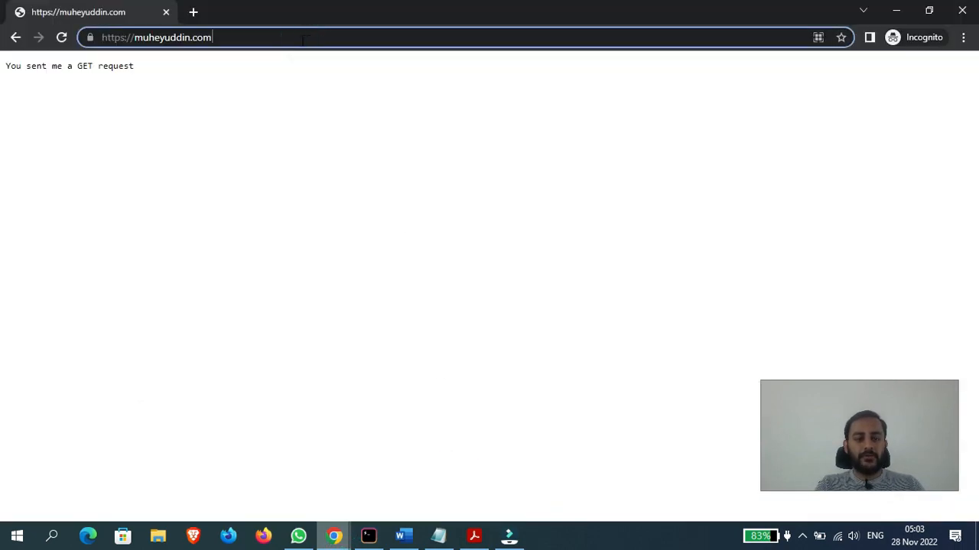
text(/)
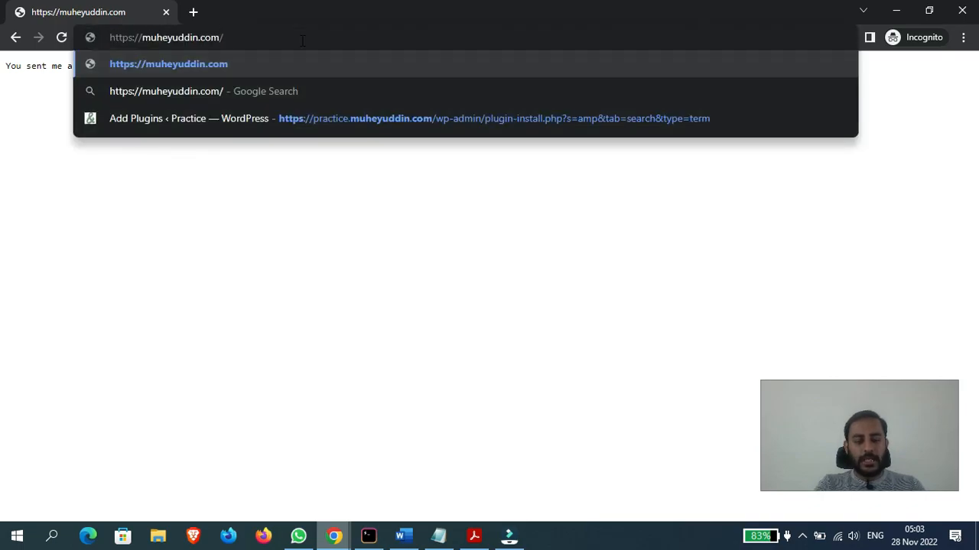
text(users?id=10)
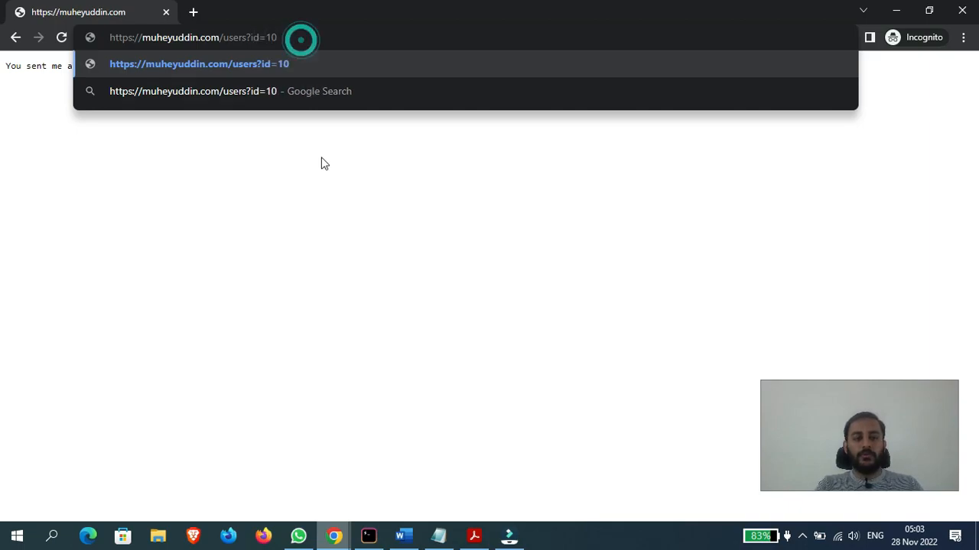
key(Return)
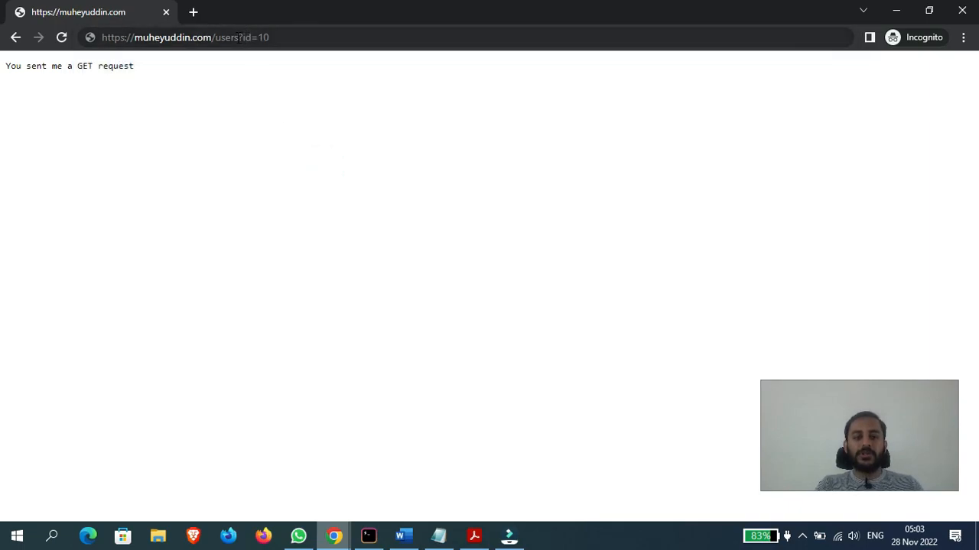
click(240, 36)
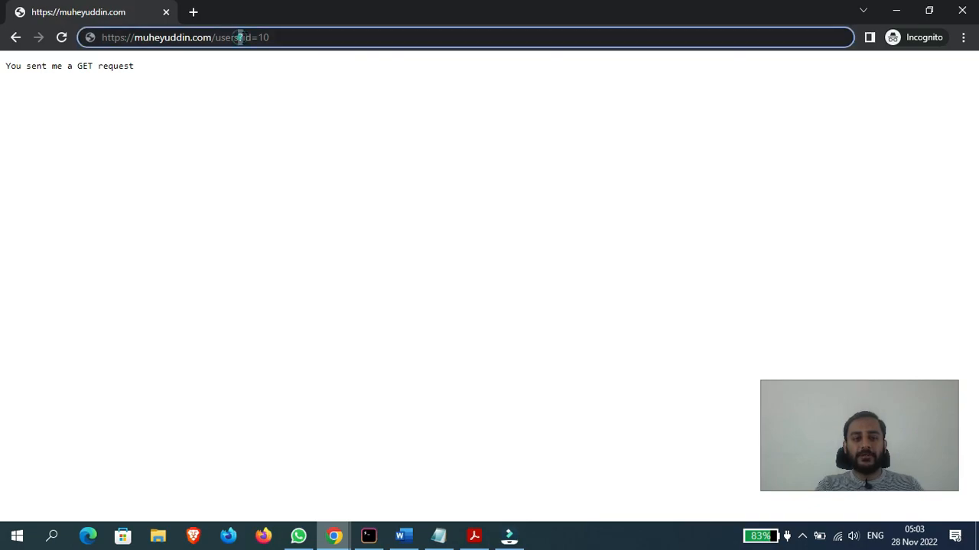
click(318, 36)
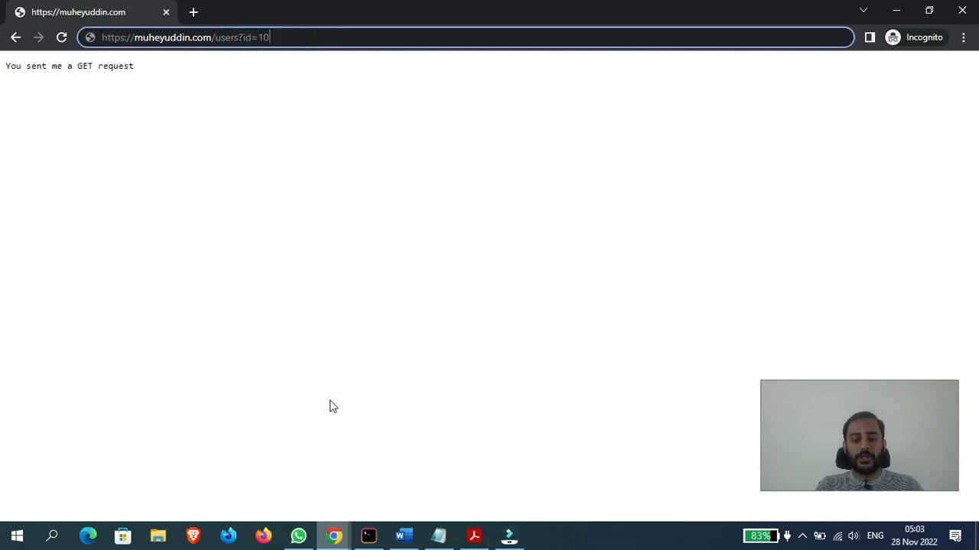
- Return to the rule editor and enter id as the key of the query string condition
mouse_move(334, 536)
click(324, 469)
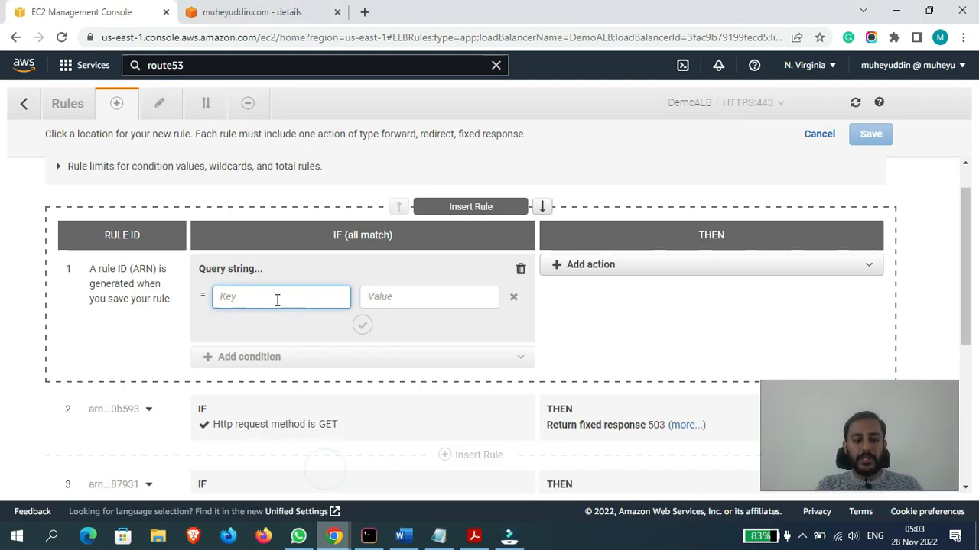
text(id)
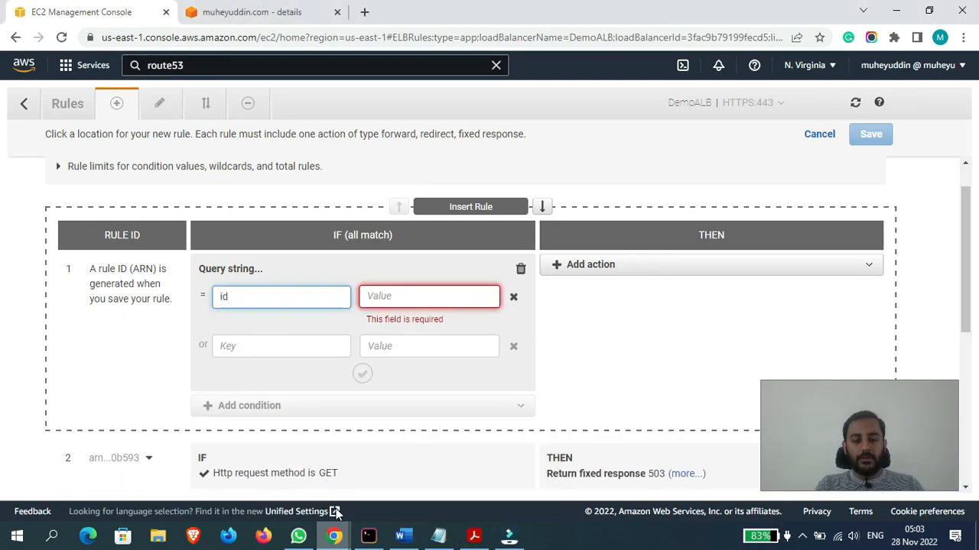
- Check the id parameter in the incognito window's address, set the query string value to 10 and confirm the condition
mouse_move(334, 535)
click(439, 483)
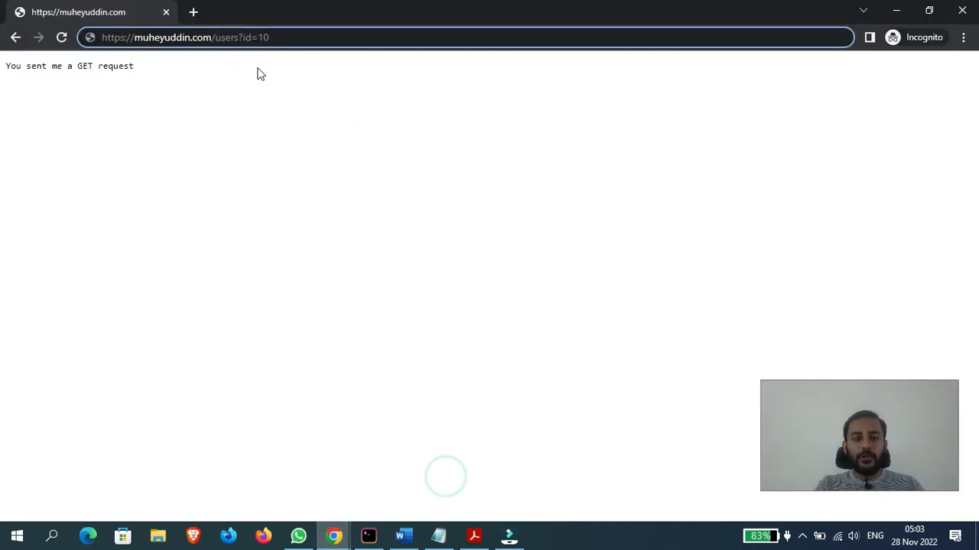
click(246, 37)
click(264, 37)
click(340, 544)
click(334, 474)
click(390, 295)
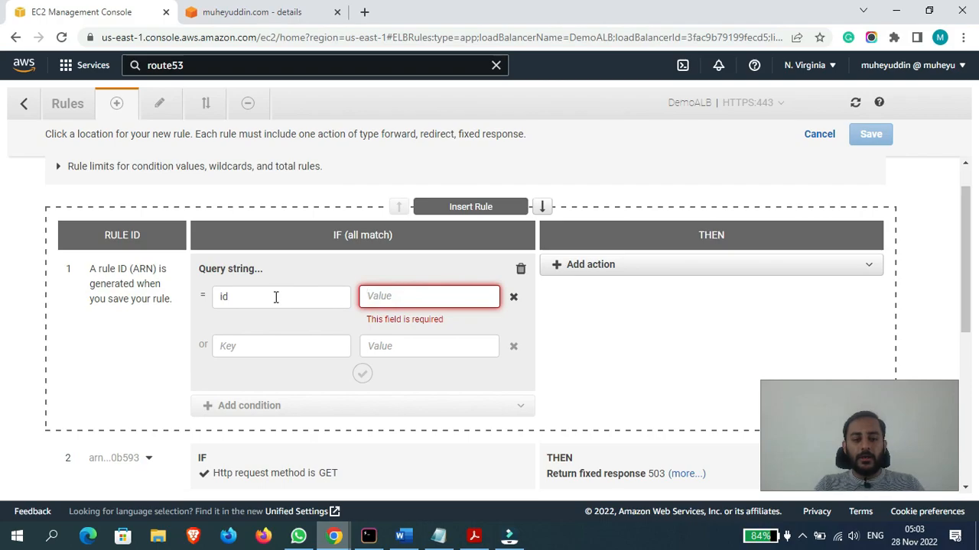
text(q)
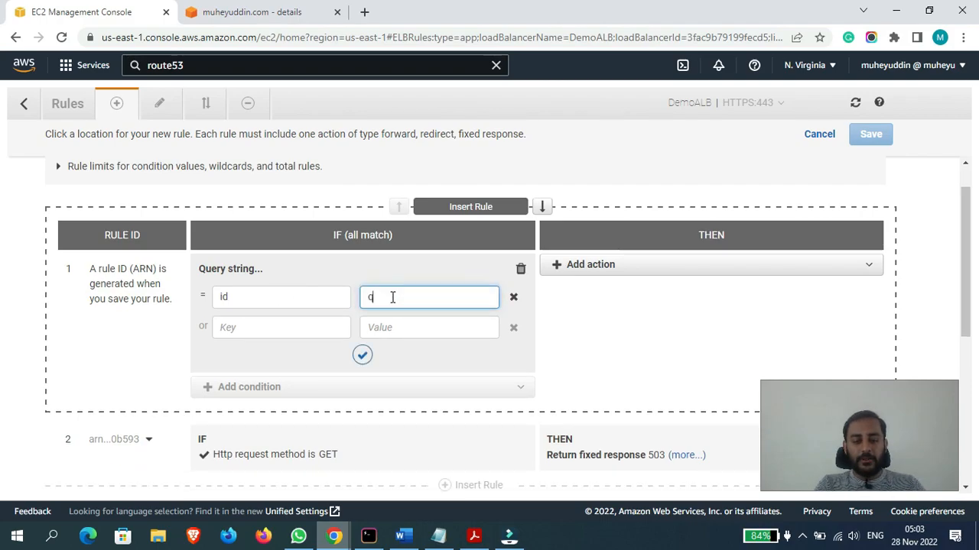
key(BackSpace)
text(10)
double_click(226, 301)
click(363, 355)
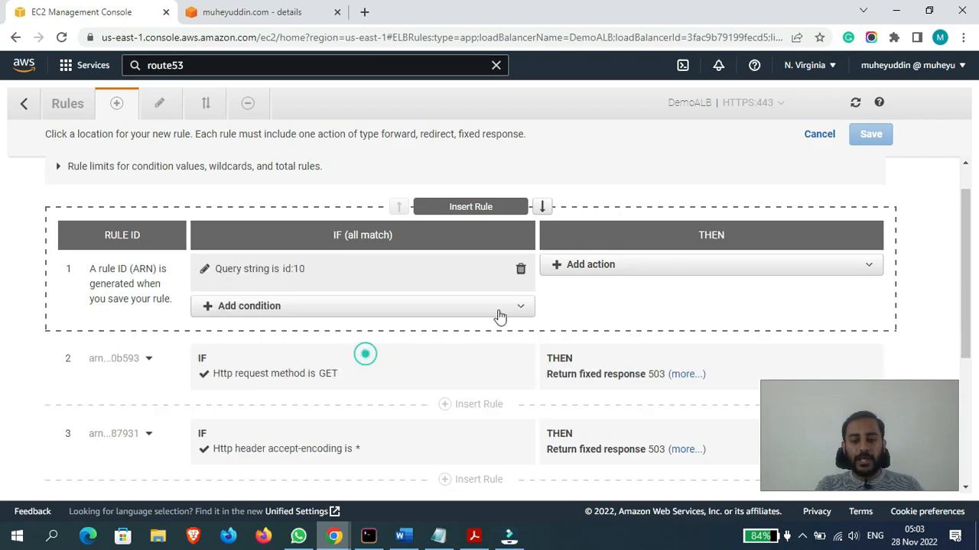
- Add a Return fixed response action with the response body "This is a query string" and save the query string rule
click(619, 264)
click(611, 331)
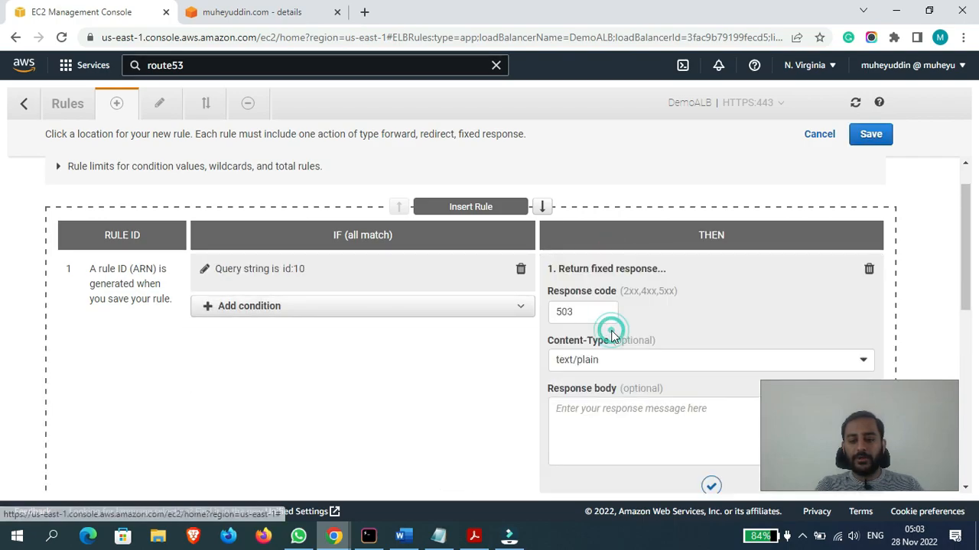
click(608, 427)
text(This )
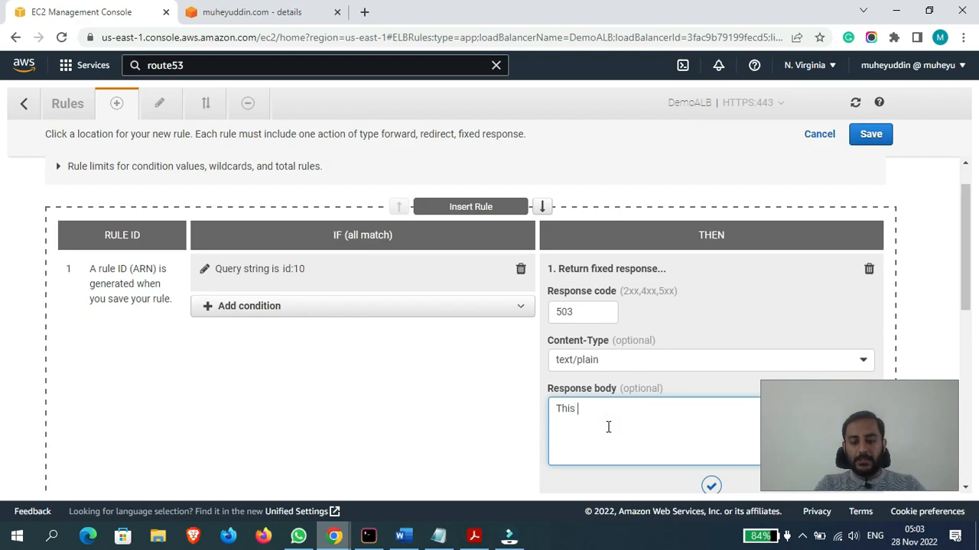
text(ia)
key(BackSpace)
key(BackSpace)
text(s a)
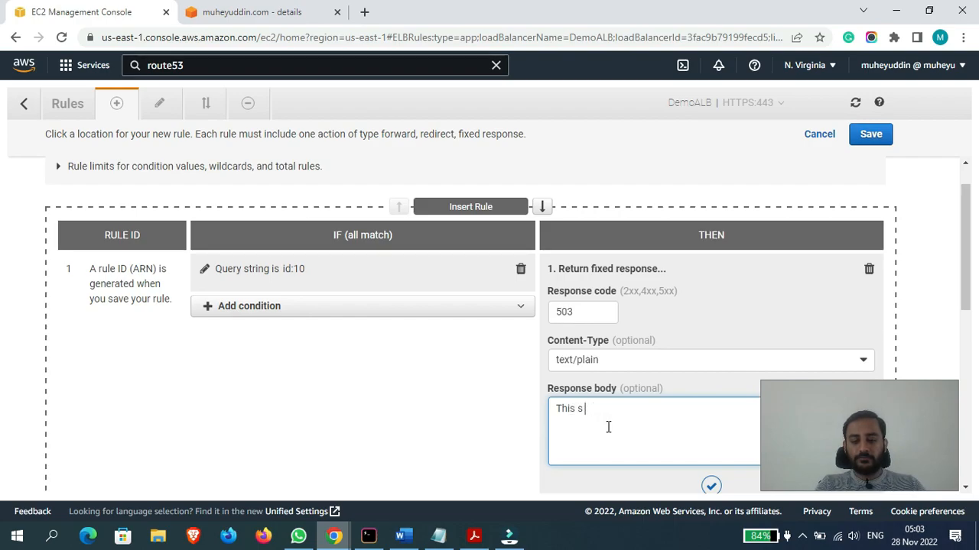
key(BackSpace)
key(BackSpace)
key(BackSpace)
text(is)
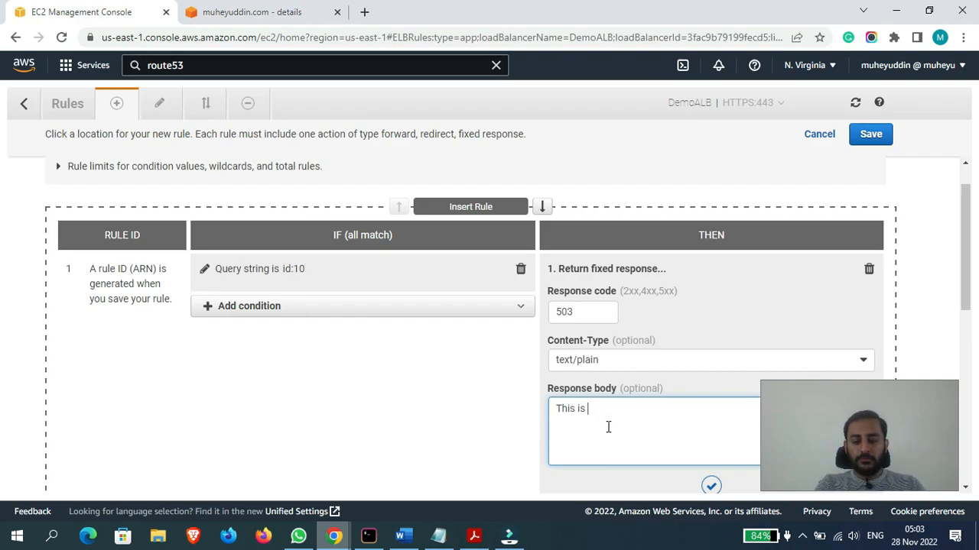
text( a query string)
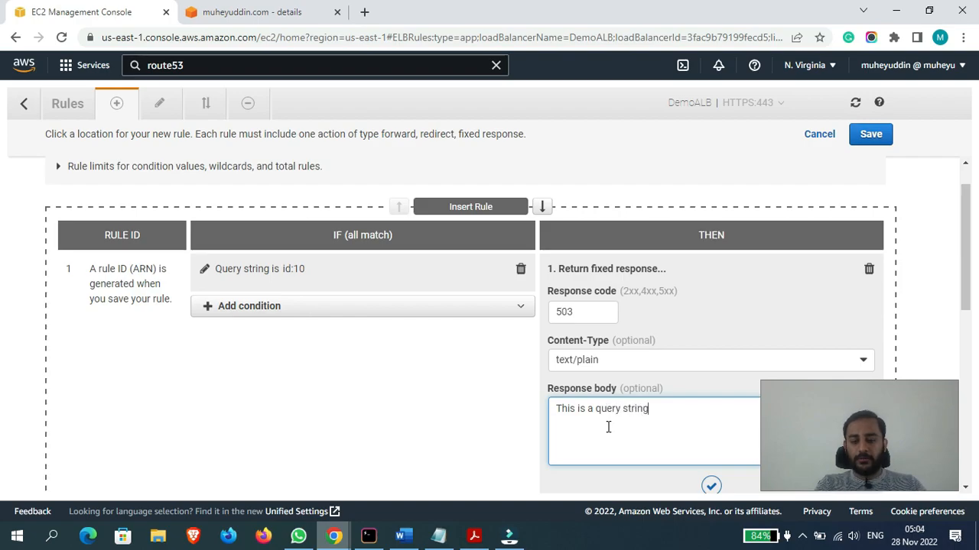
click(711, 487)
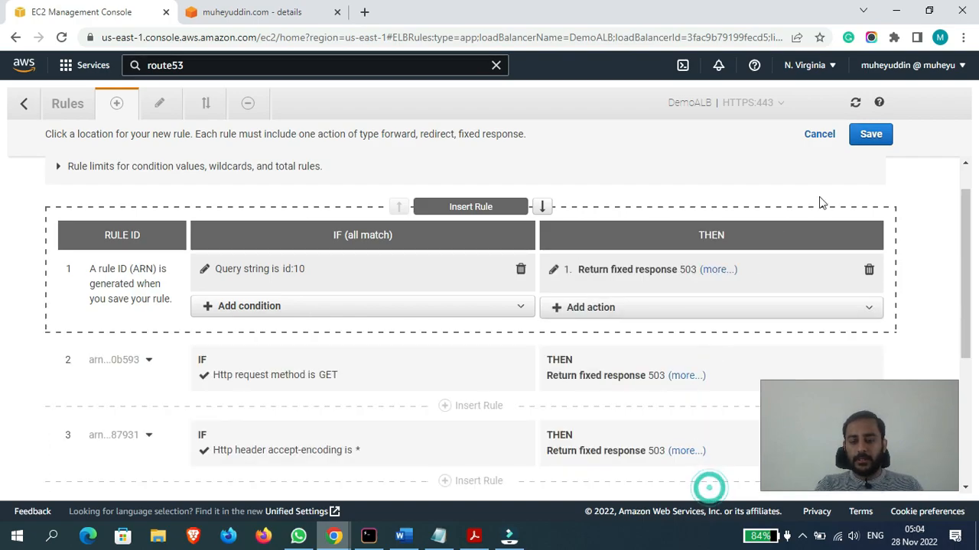
click(871, 138)
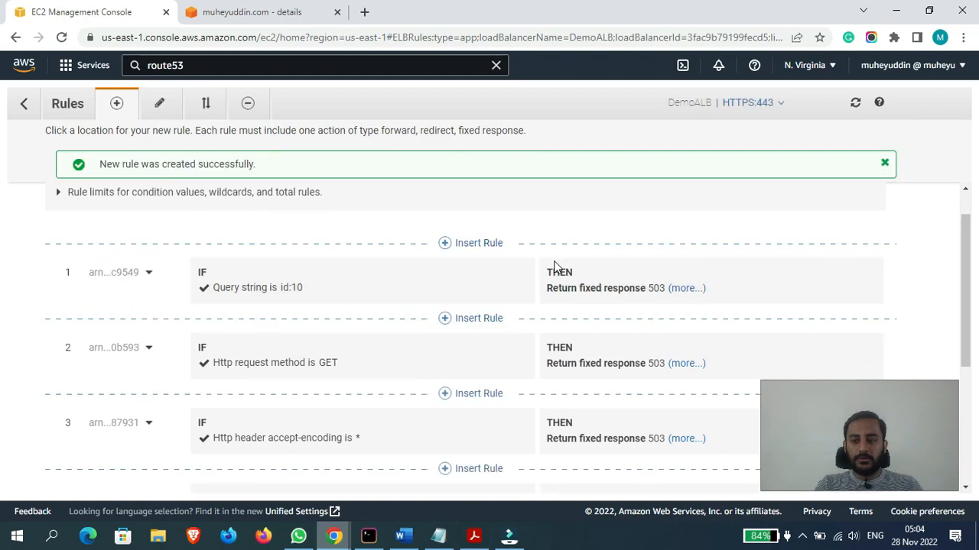
- Copy the /users?id=10 address from the incognito window and close that window
mouse_move(334, 536)
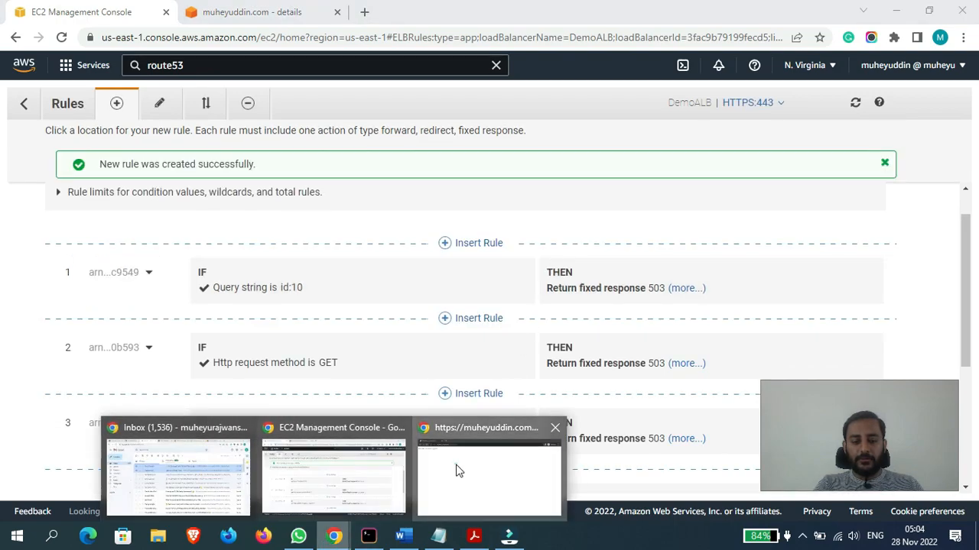
click(454, 464)
triple_click(367, 29)
key(ctrl+c)
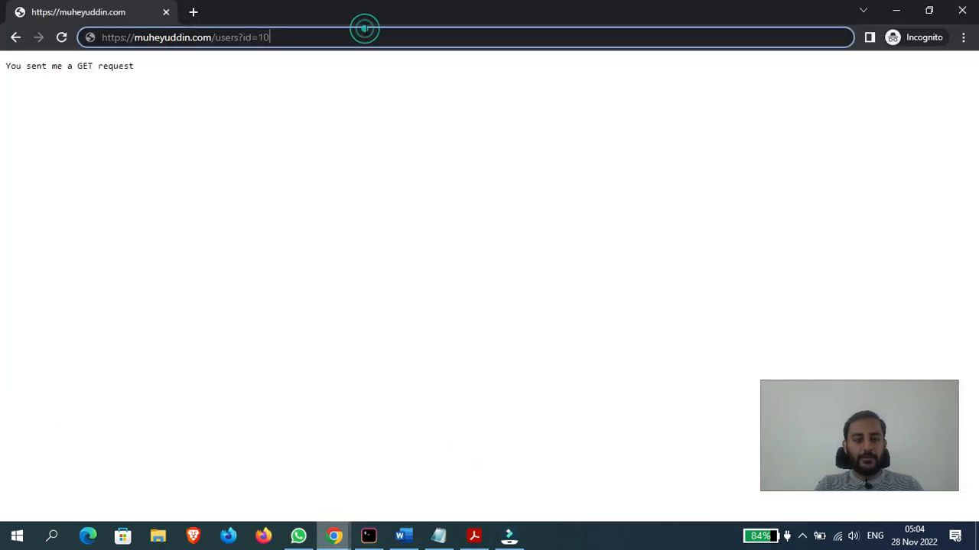
double_click(521, 8)
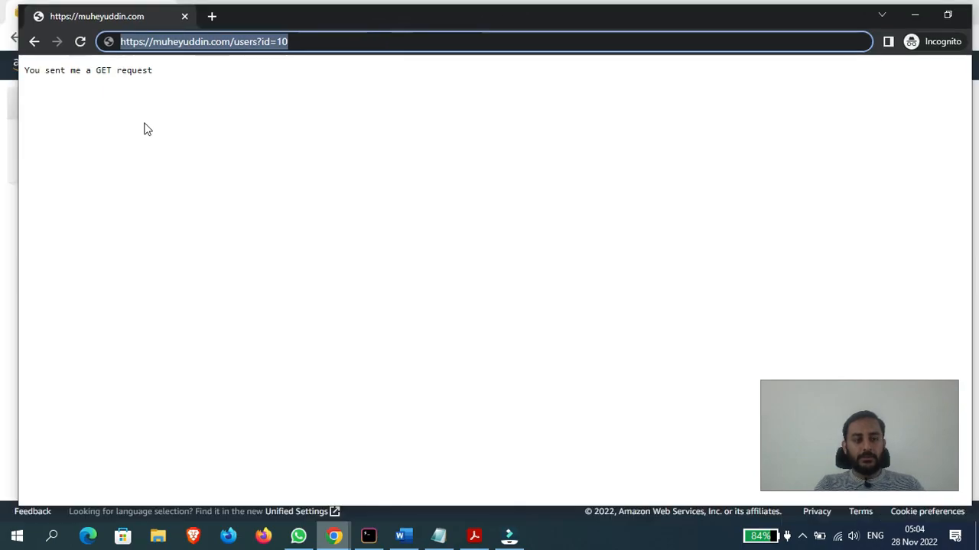
click(569, 139)
- Load the copied /users?id=10 address in a new incognito window to test the query string rule, and close the window
click(962, 38)
click(841, 92)
key(ctrl+v)
key(Return)
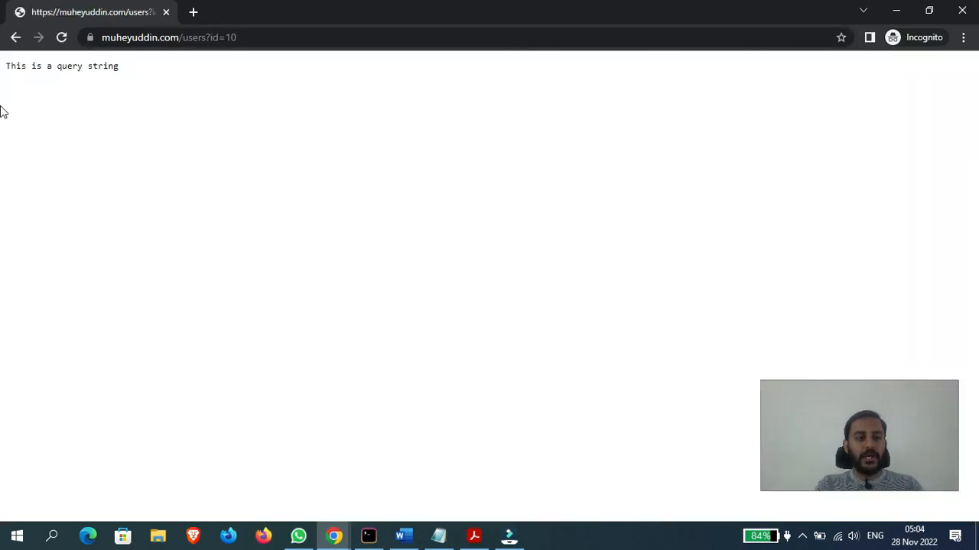
drag(6, 70, 156, 72)
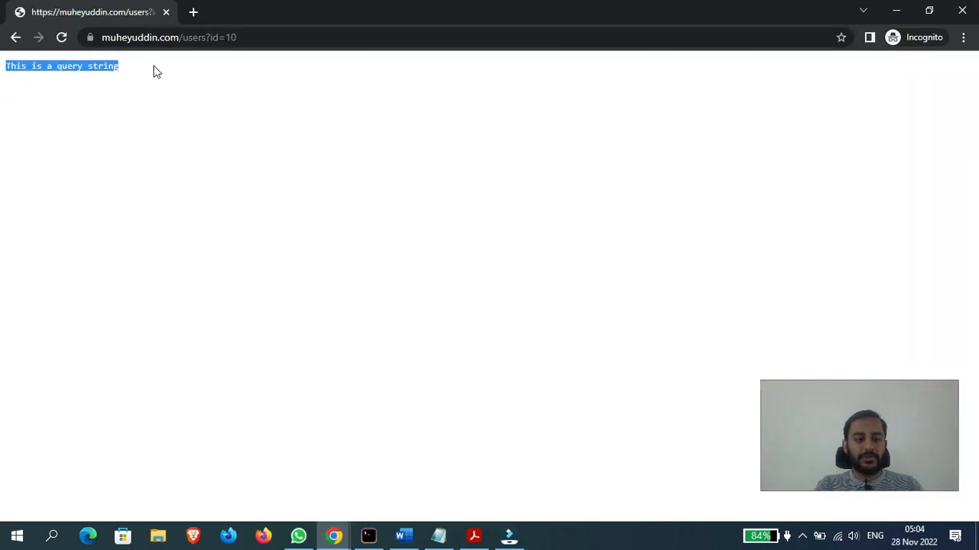
drag(710, 10, 268, 202)
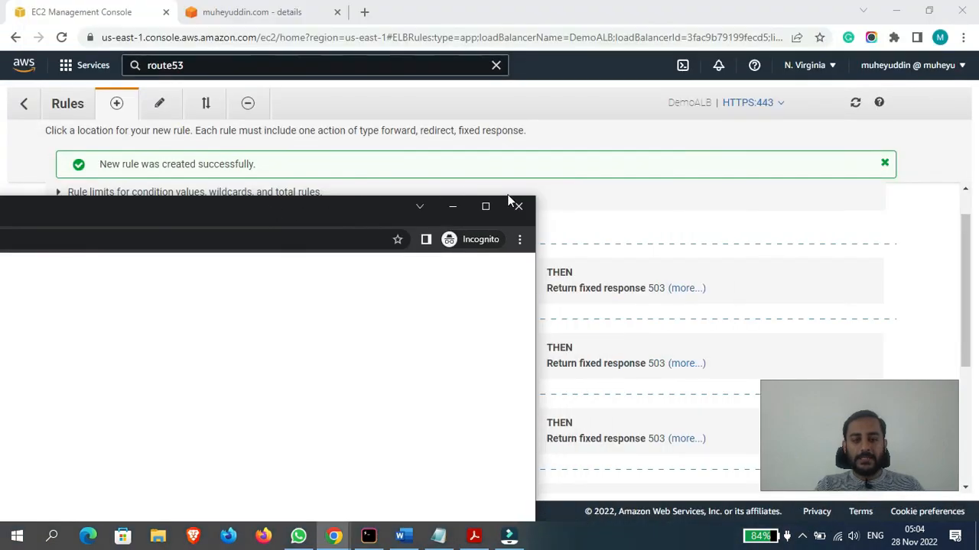
click(520, 205)
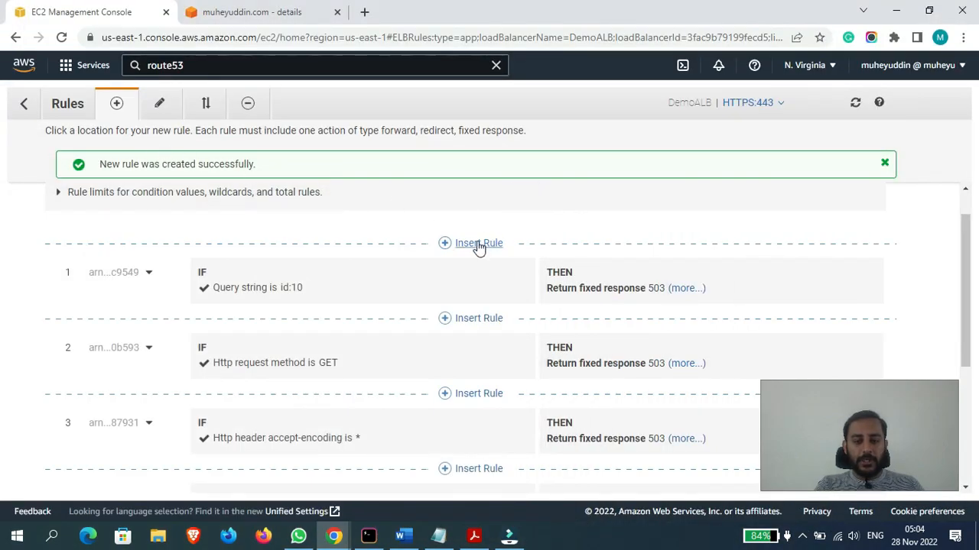
- Insert a new rule above the query string rule and add a Source IP condition to it
click(479, 243)
click(429, 263)
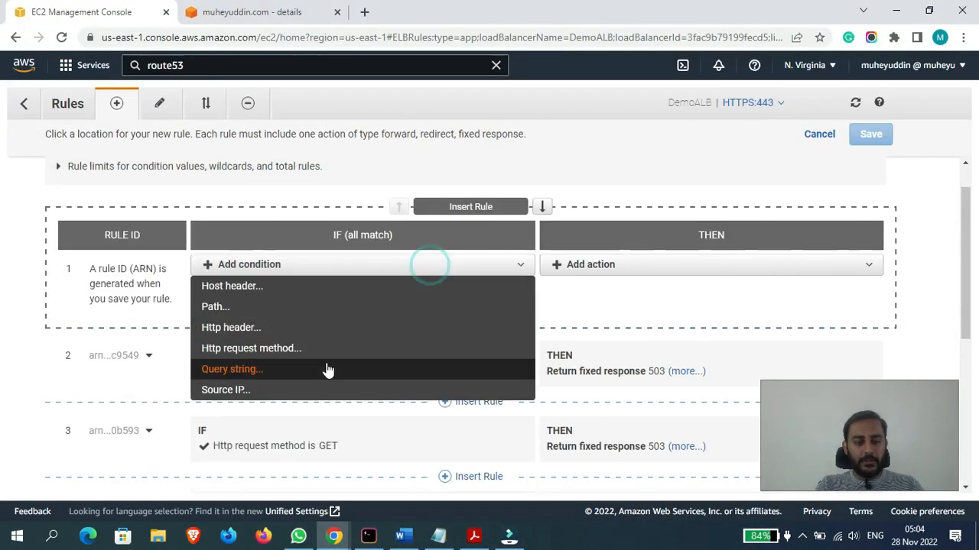
click(226, 391)
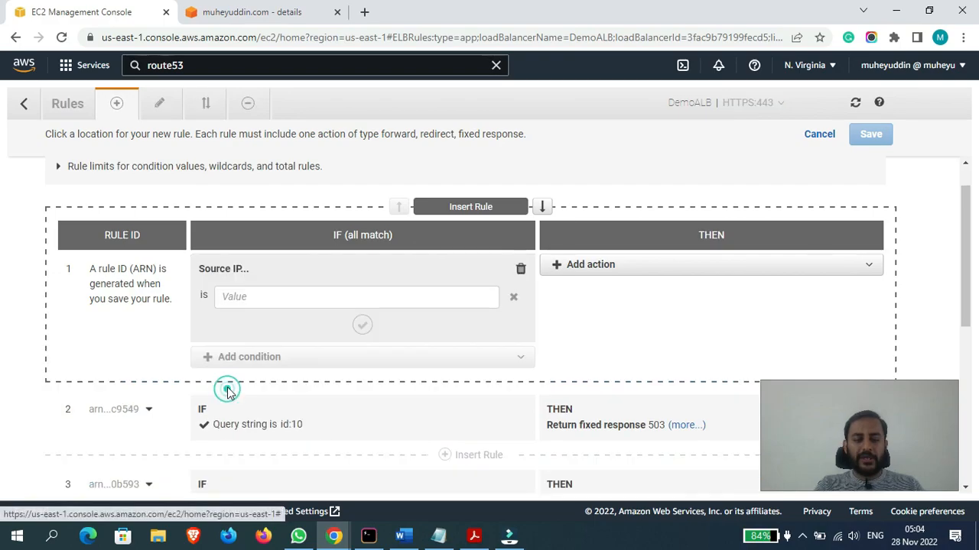
click(316, 301)
click(501, 337)
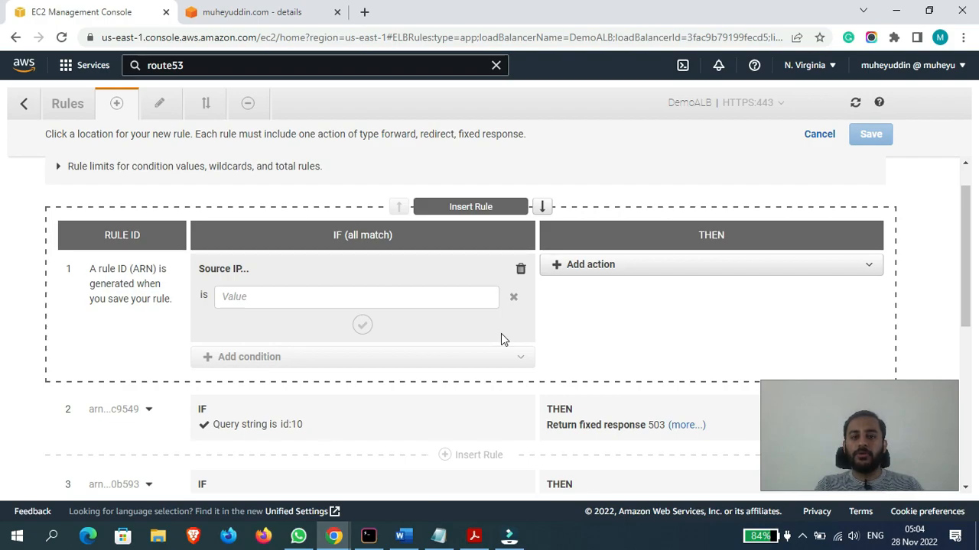
click(403, 296)
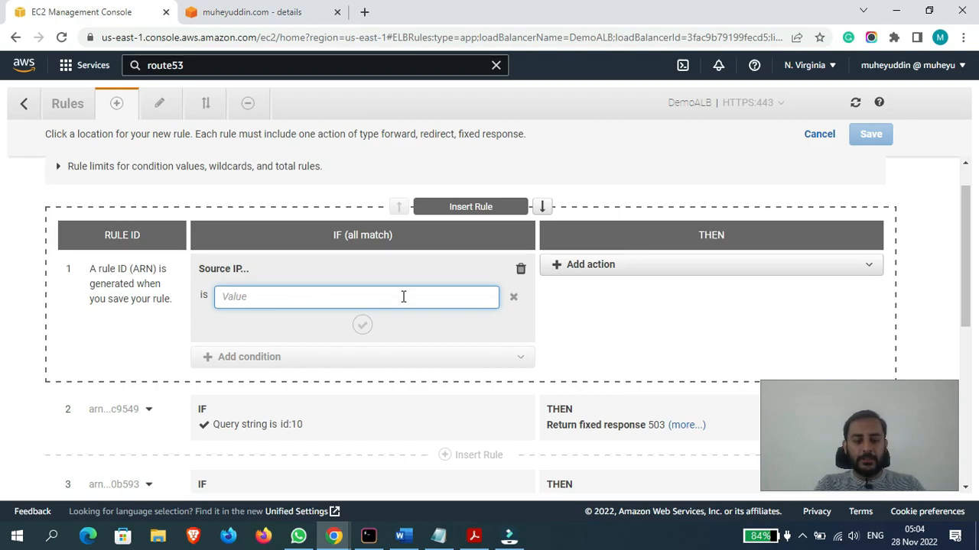
- Search the web for your own public IP address in a new browser tab, copy it and return to the rule
click(367, 11)
text(w)
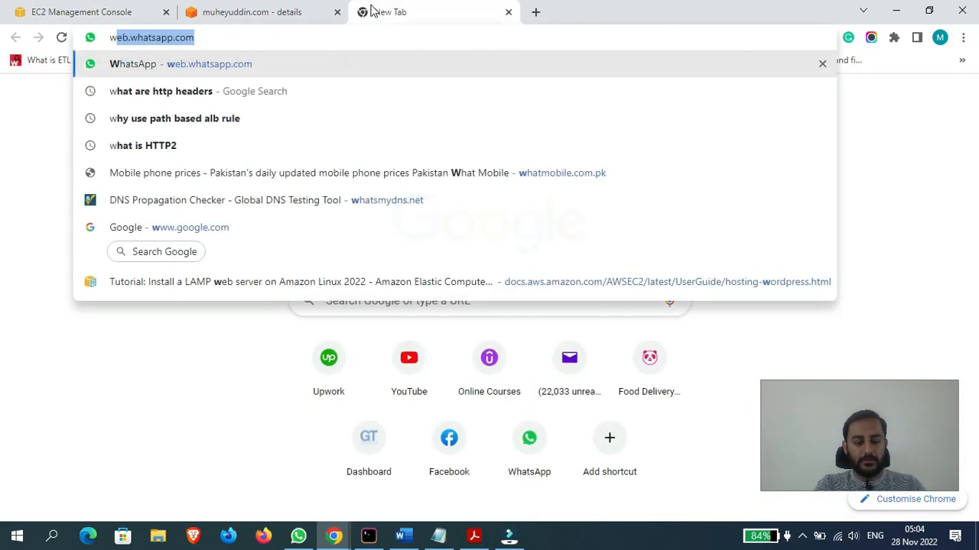
text(ha tis my ip)
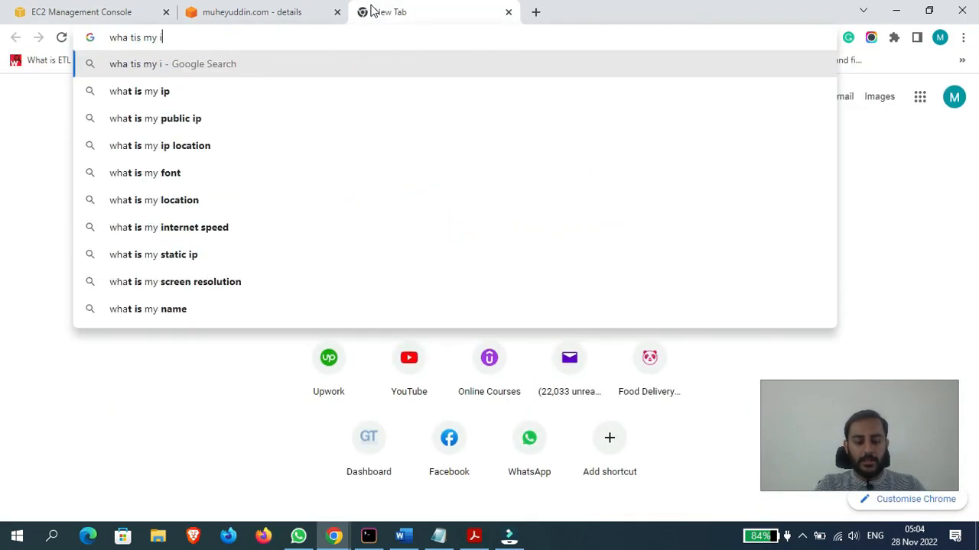
key(Return)
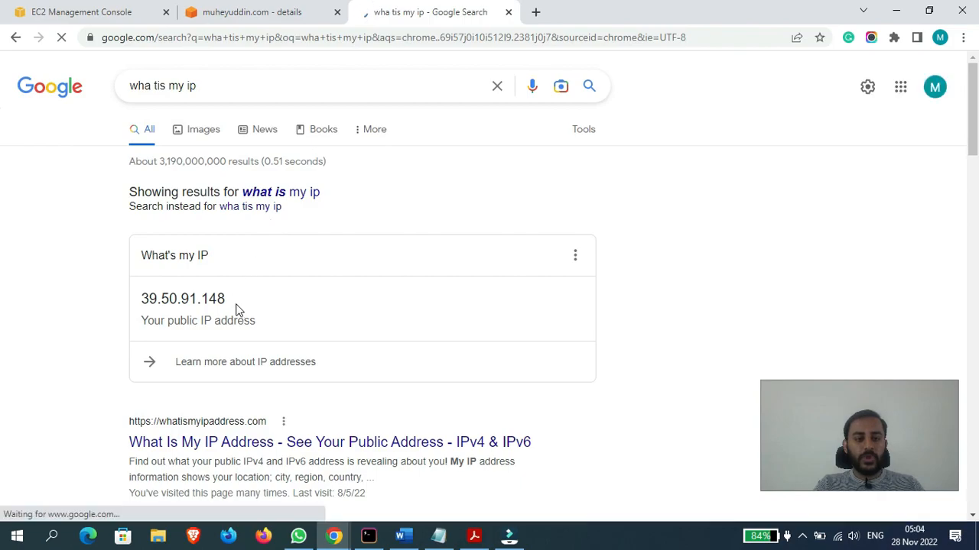
drag(237, 310, 133, 312)
key(ctrl+c)
click(508, 11)
key(ctrl+Tab)
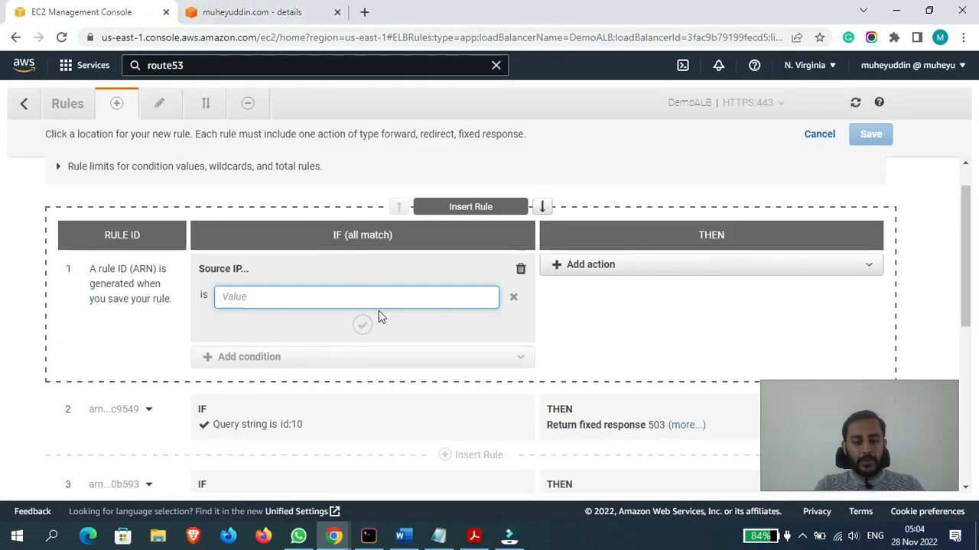
- Set the source IP value to the copied public address with the CIDR suffix /8 and confirm the condition
key(ctrl+v)
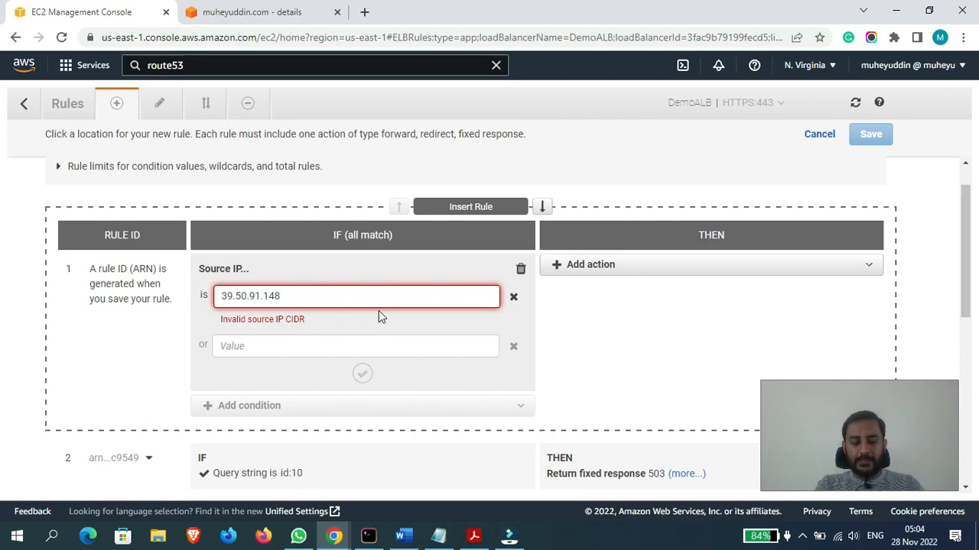
text(/)
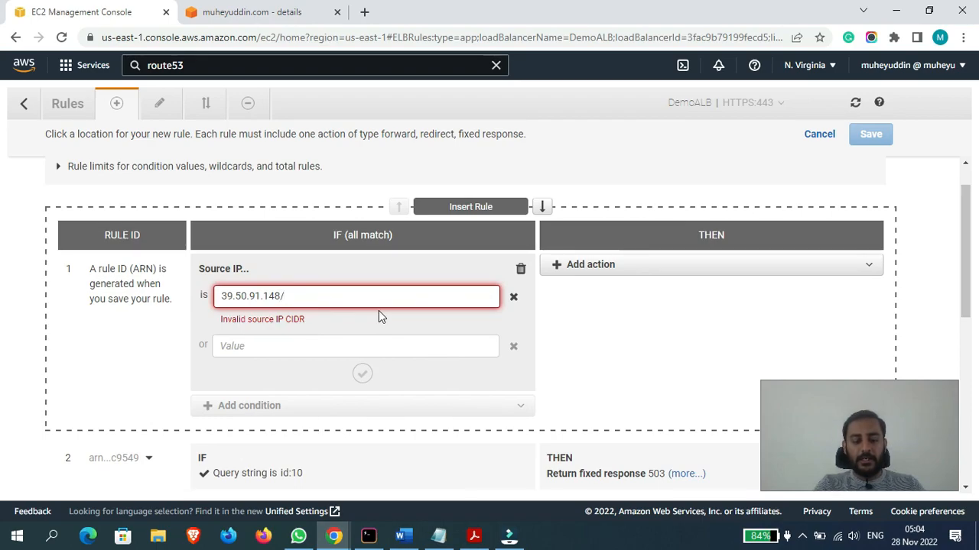
text(8)
click(607, 374)
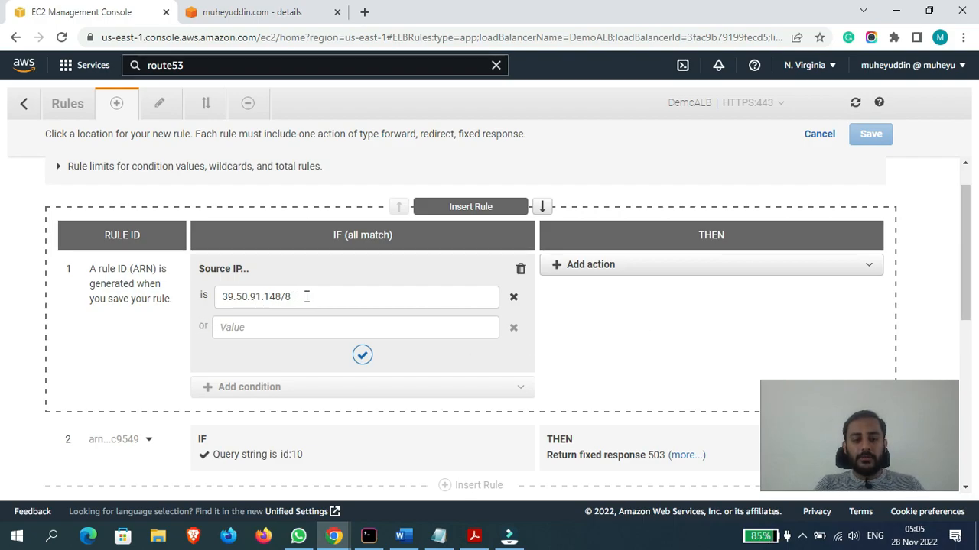
drag(306, 297, 218, 298)
click(218, 300)
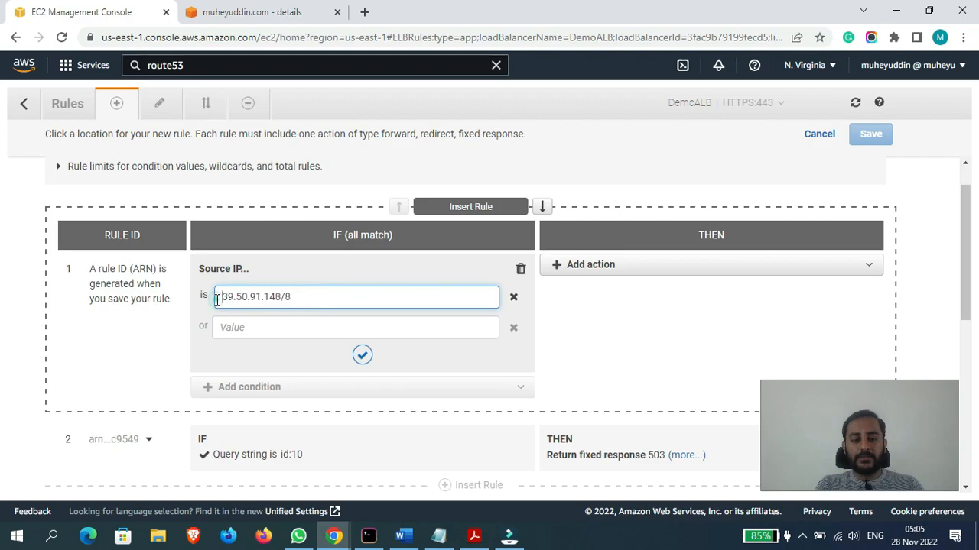
click(363, 356)
- Add a Return fixed response action whose response body is "Hello" plus the person's name, and save the source IP rule
click(684, 269)
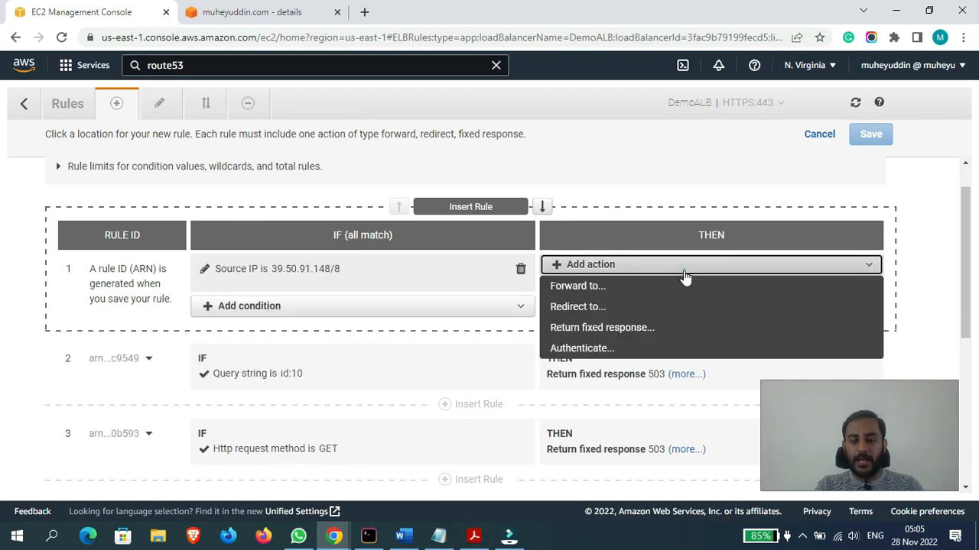
click(620, 330)
click(612, 420)
text(Hello )
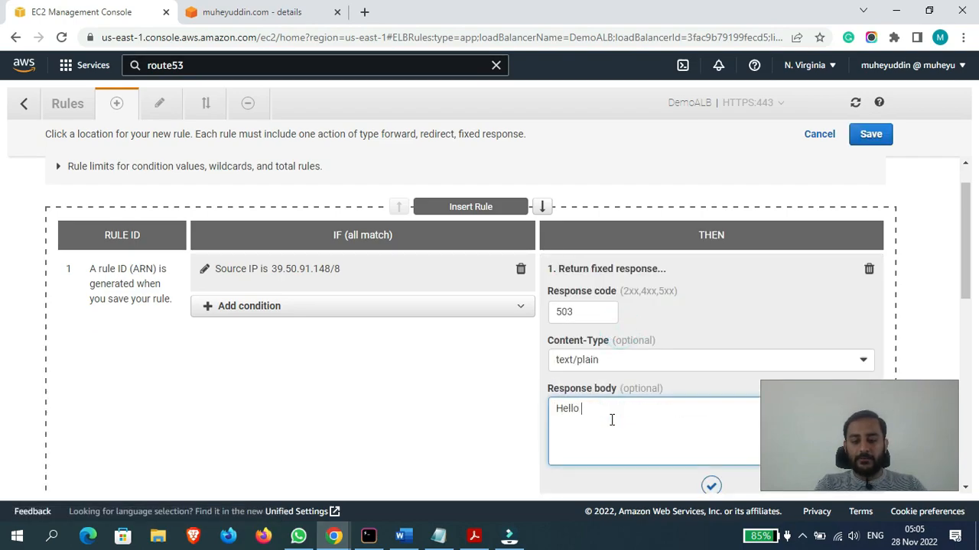
text(Muheyuddin)
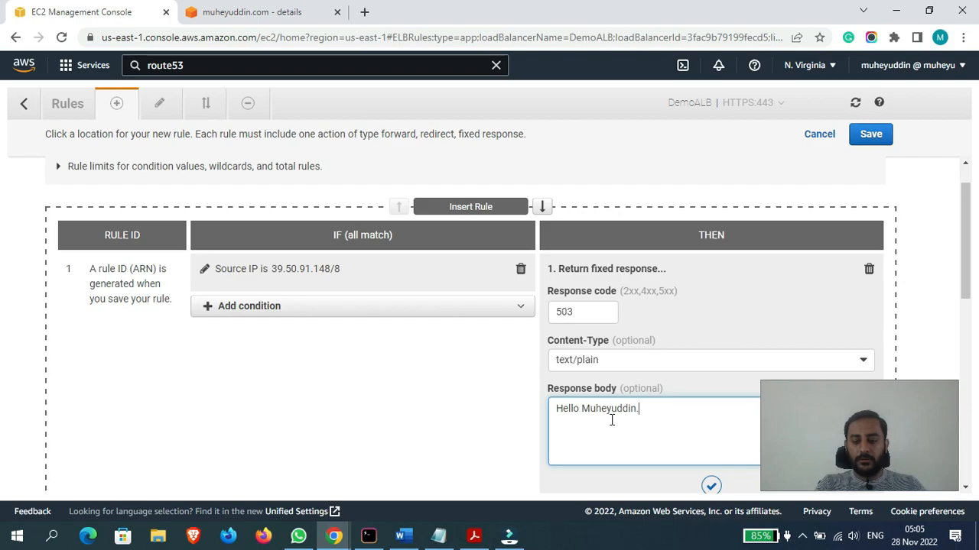
click(711, 486)
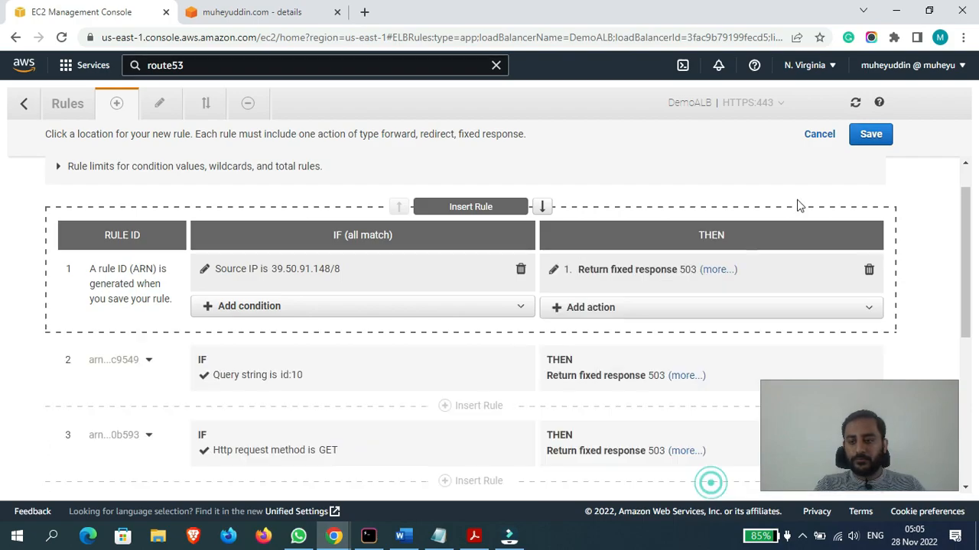
click(869, 135)
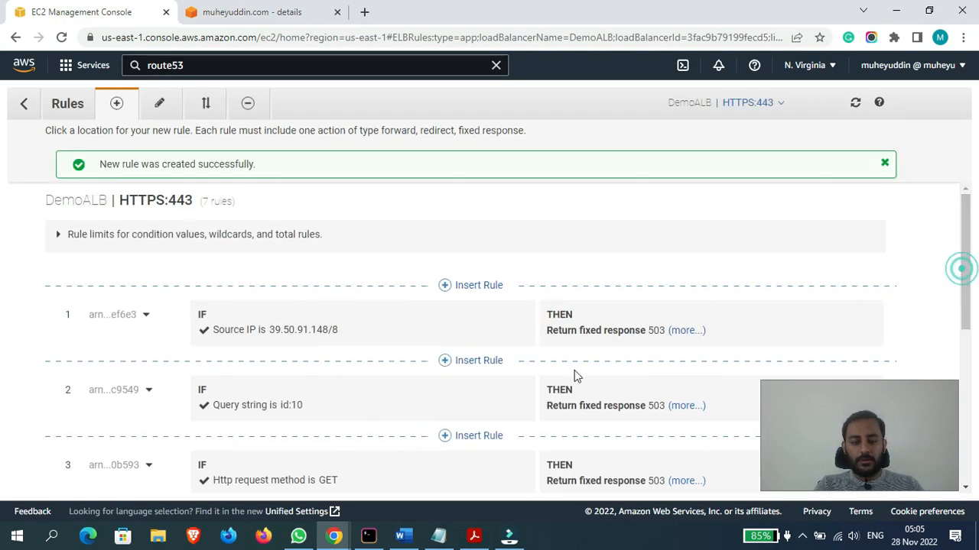
- Load the site's root domain in a new incognito window to test the source IP rule, reload it and close the window
mouse_move(339, 541)
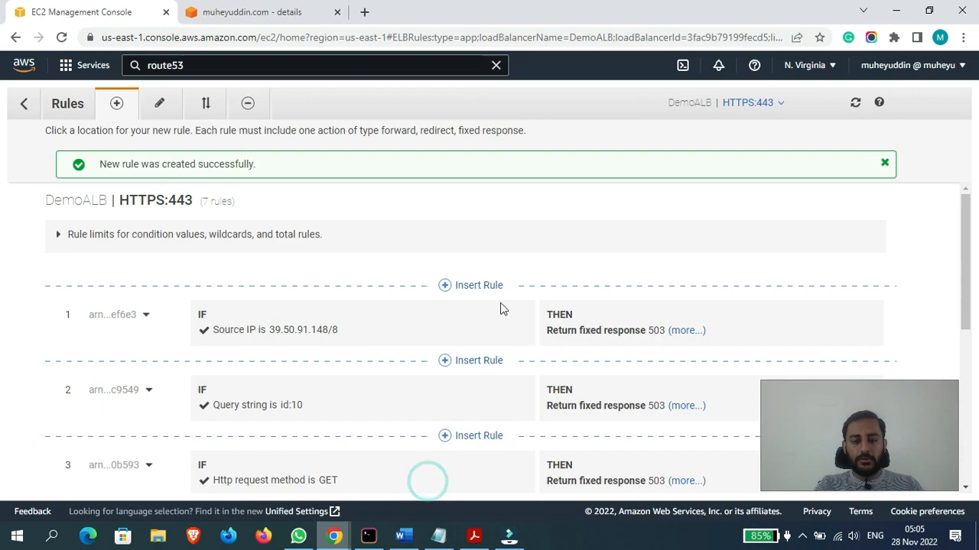
click(964, 38)
click(857, 92)
text(muheyuddi)
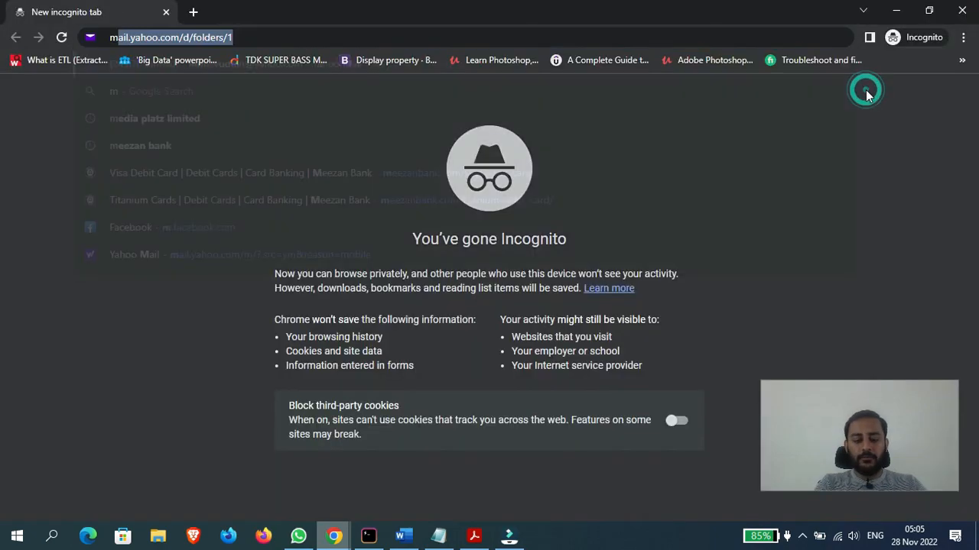
text(n.)
key(Return)
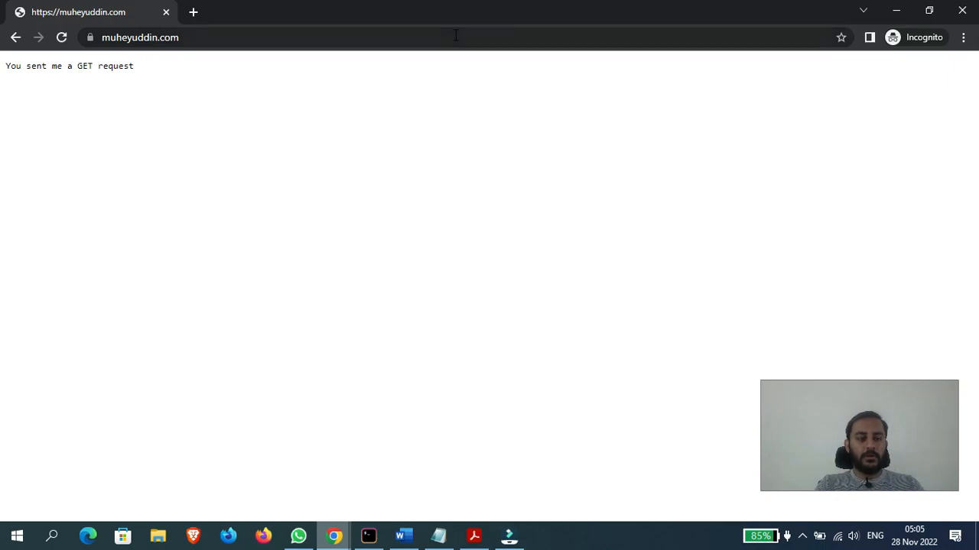
click(437, 36)
key(Return)
drag(510, 8, 180, 156)
click(656, 151)
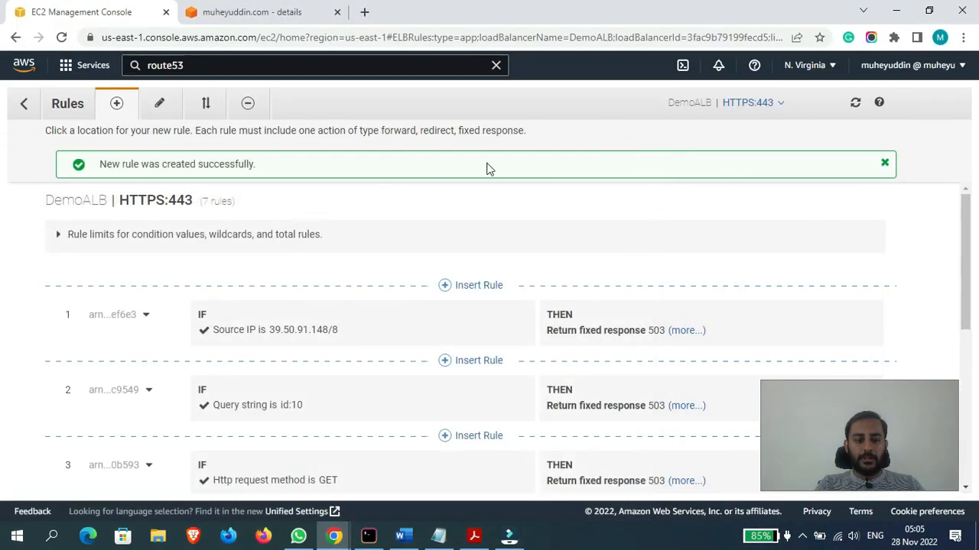
- Refresh the listener's rule list, retest the root domain in a fresh incognito window, check the response text and close the window
click(854, 105)
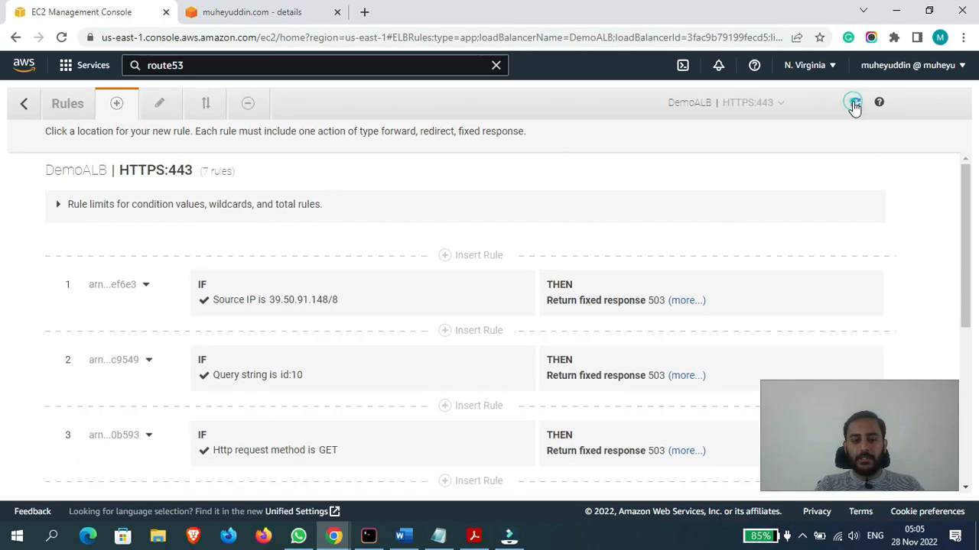
click(854, 107)
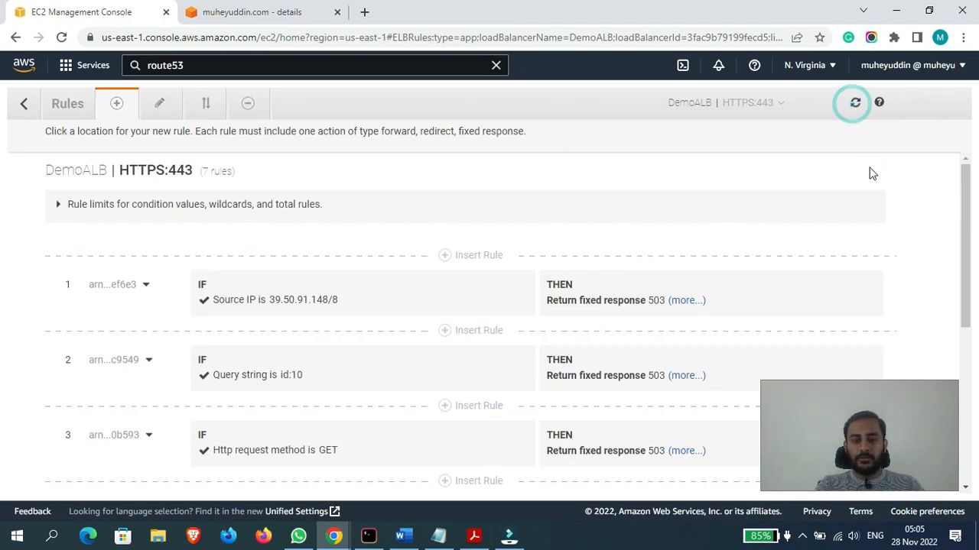
click(962, 42)
click(881, 92)
text(muheyuddin.com)
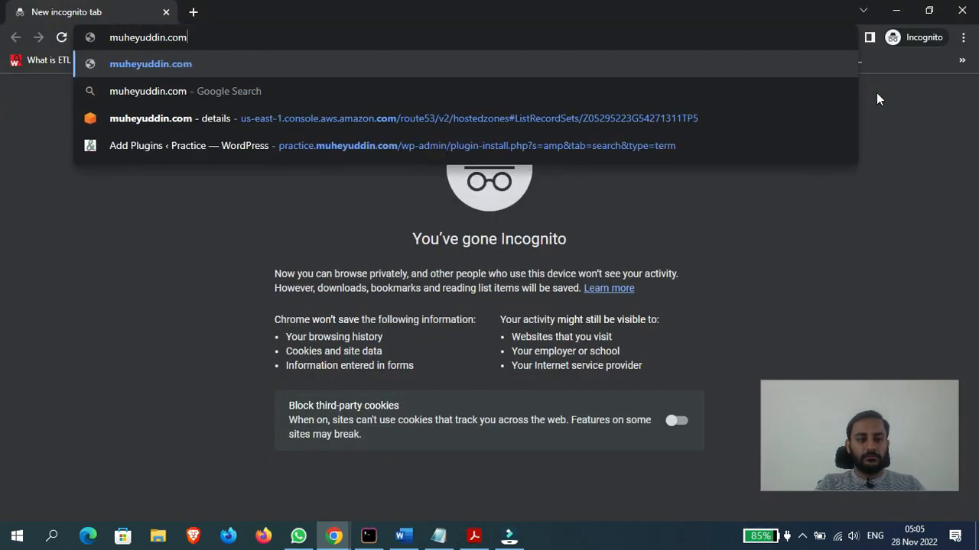
key(Return)
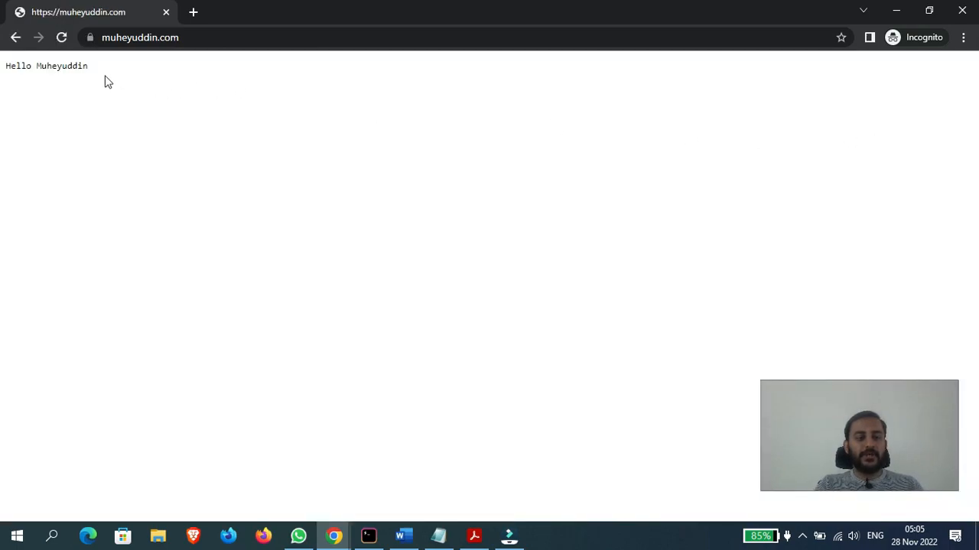
drag(2, 71, 126, 72)
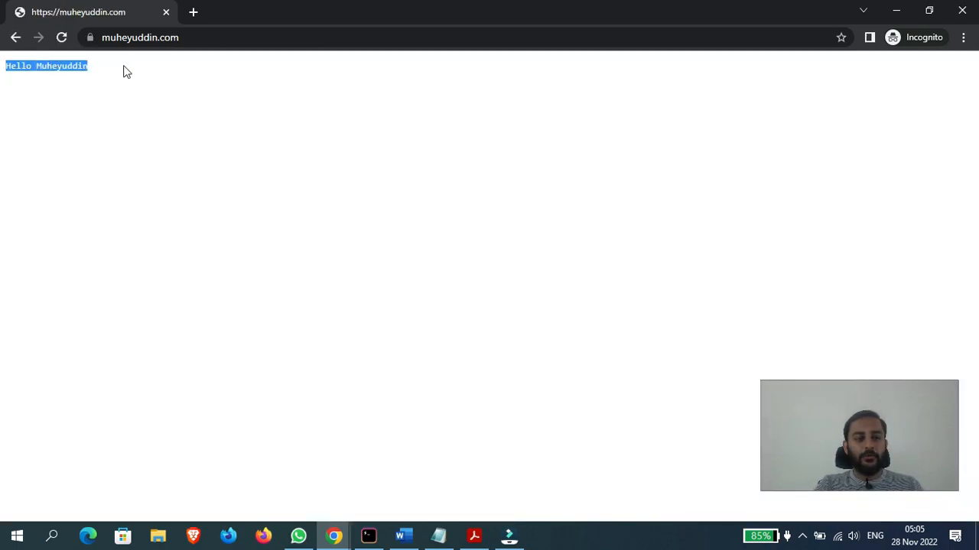
click(353, 141)
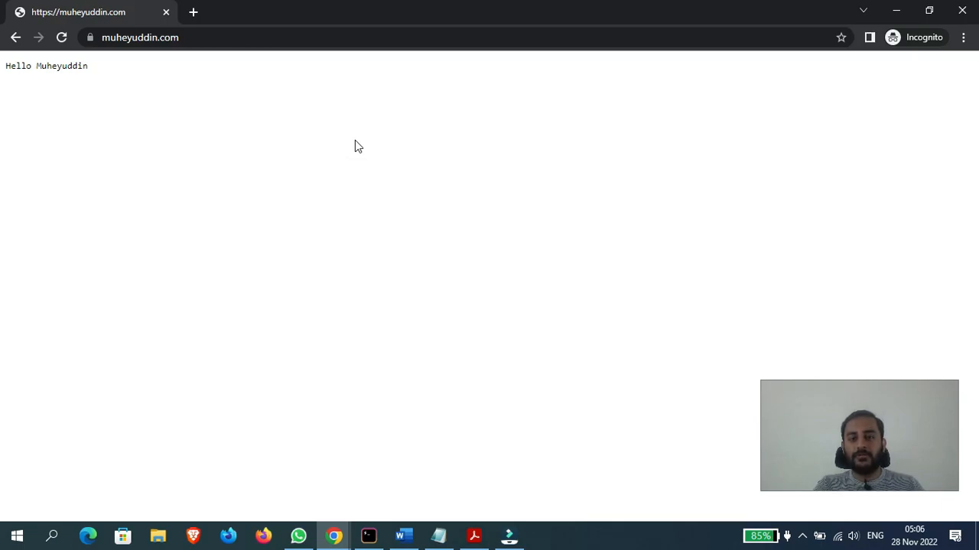
drag(594, 17, 197, 204)
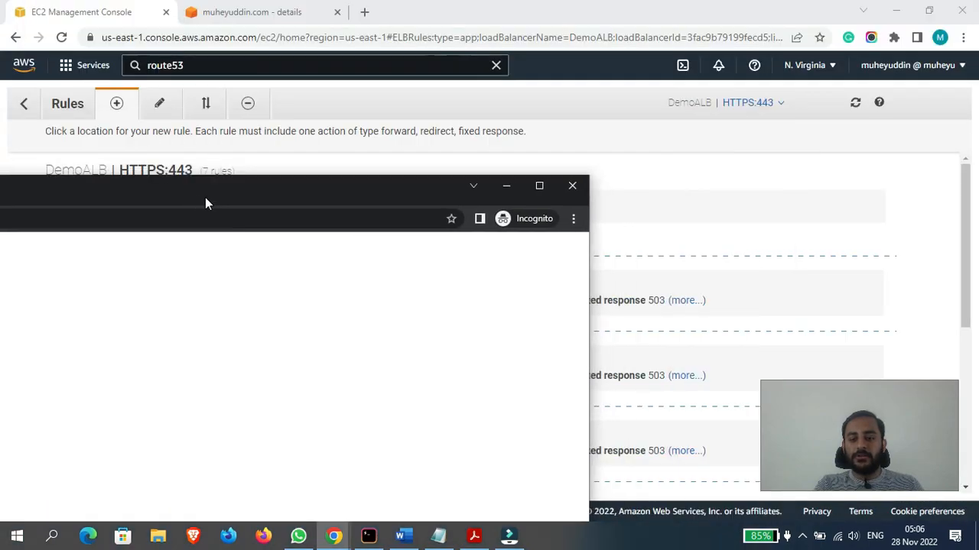
click(572, 186)
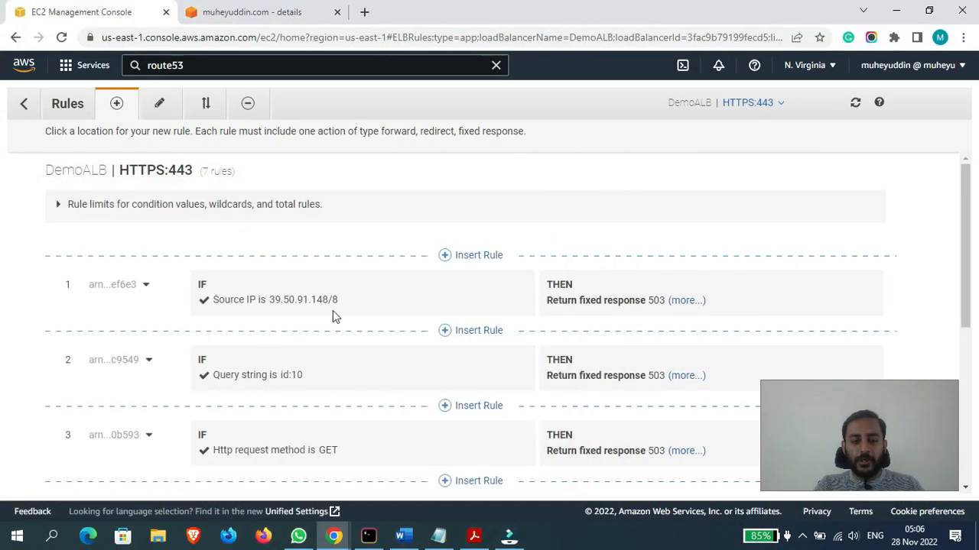
- Review the existing rules, insert another rule above the source IP rule and view its available condition types
scroll(3, 246, down, 3)
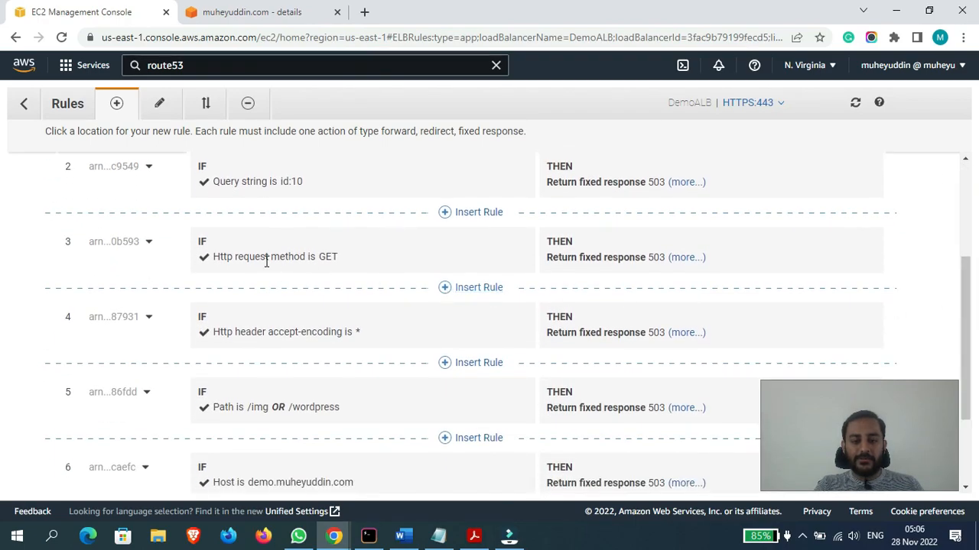
click(325, 258)
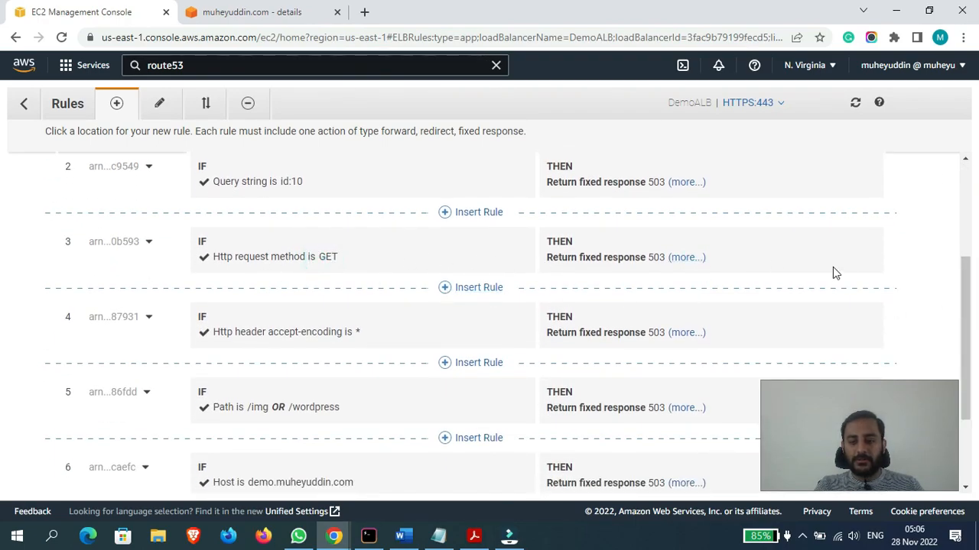
scroll(962, 322, up, 3)
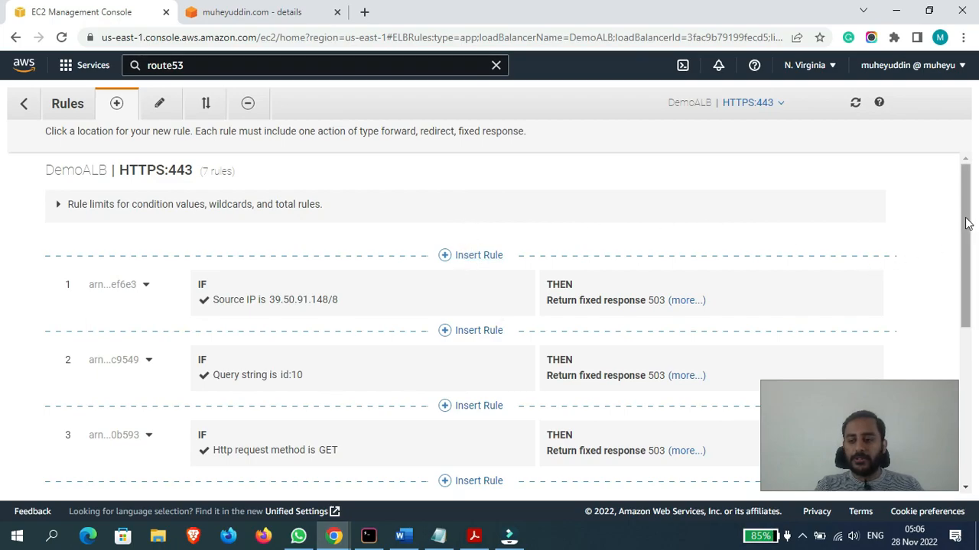
click(471, 256)
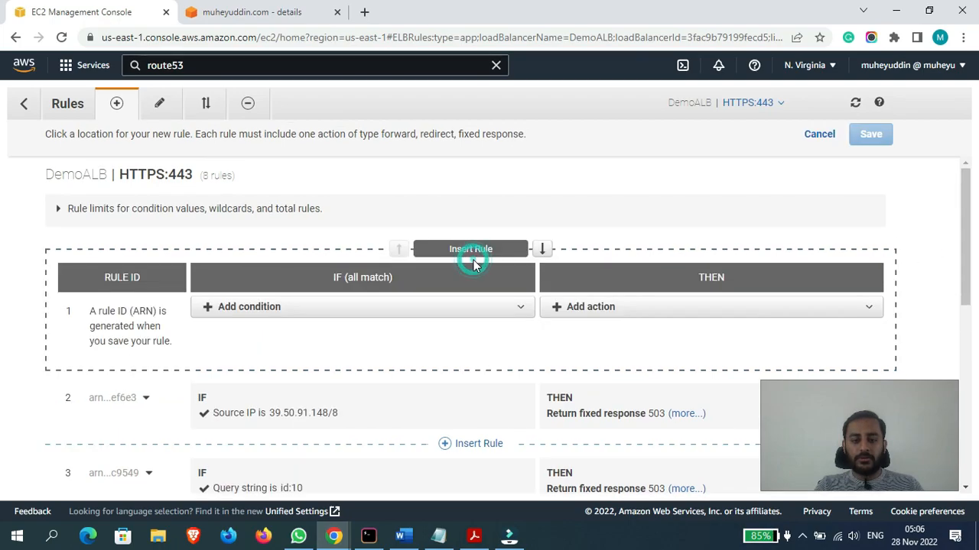
click(408, 307)
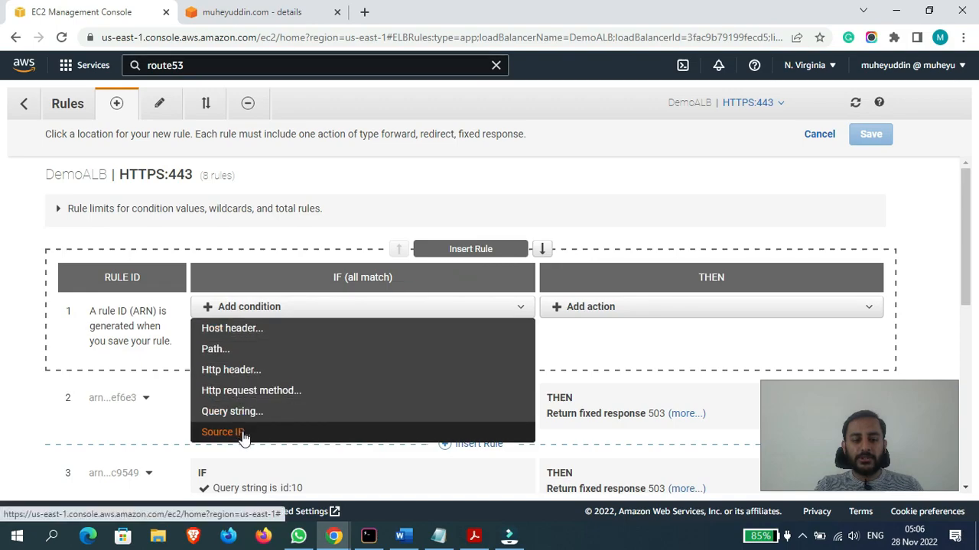
click(719, 345)
- Add an Authenticate action to the new rule and check its identity provider choice, keeping Amazon Cognito
click(649, 304)
drag(959, 243, 967, 283)
click(608, 232)
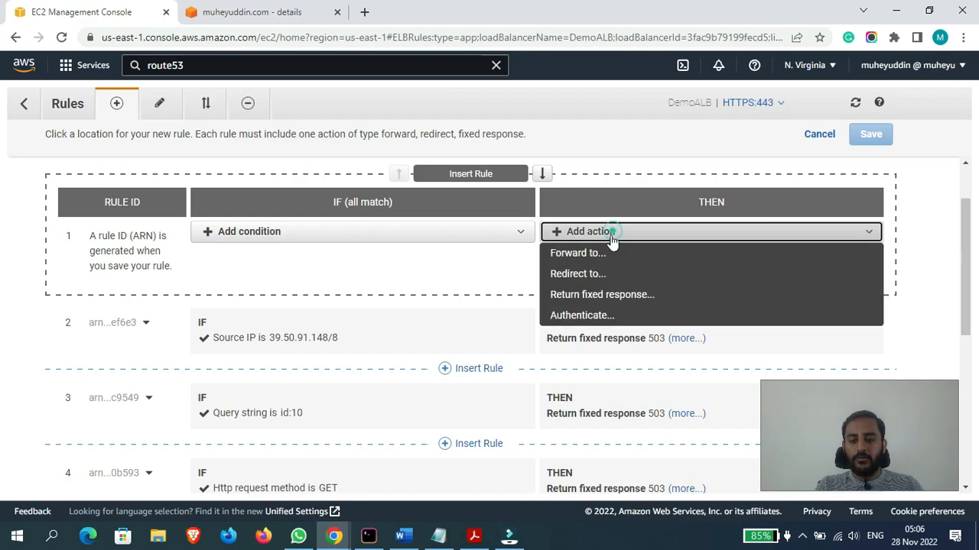
click(592, 318)
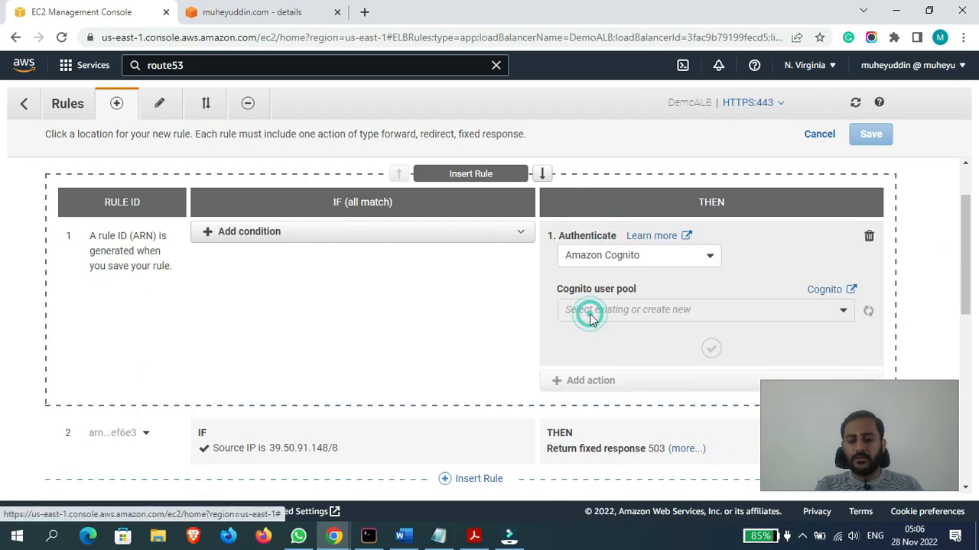
click(616, 260)
click(616, 260)
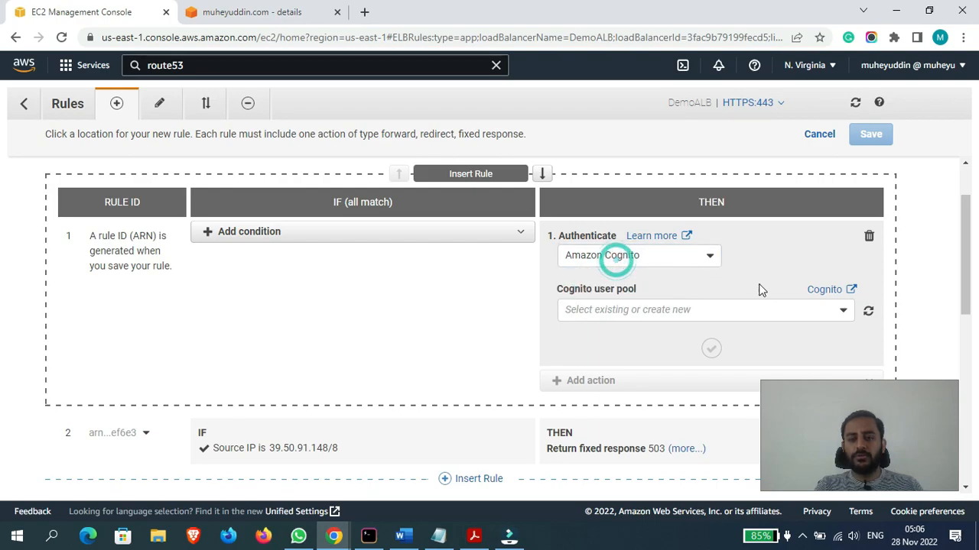
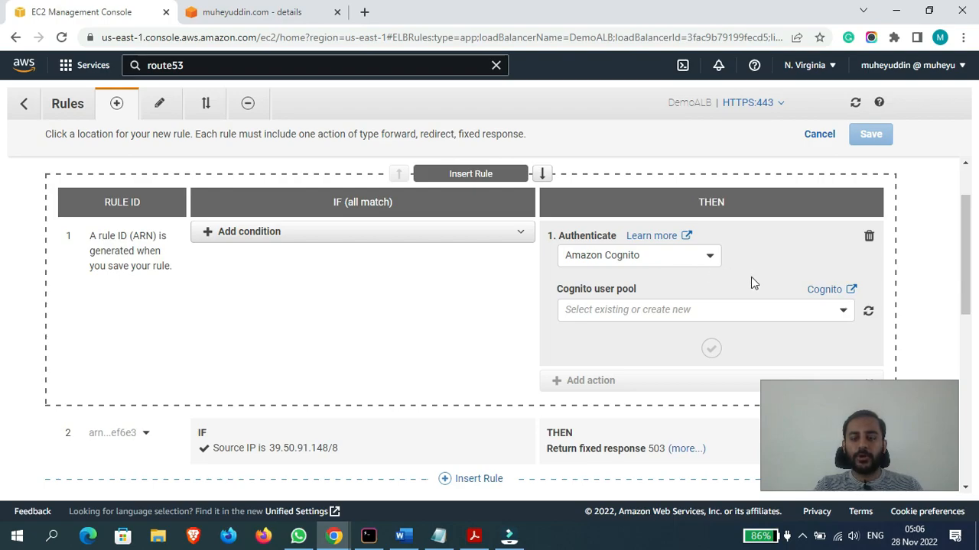
- Remove the Authenticate action from the new rule and review the available action types
click(870, 238)
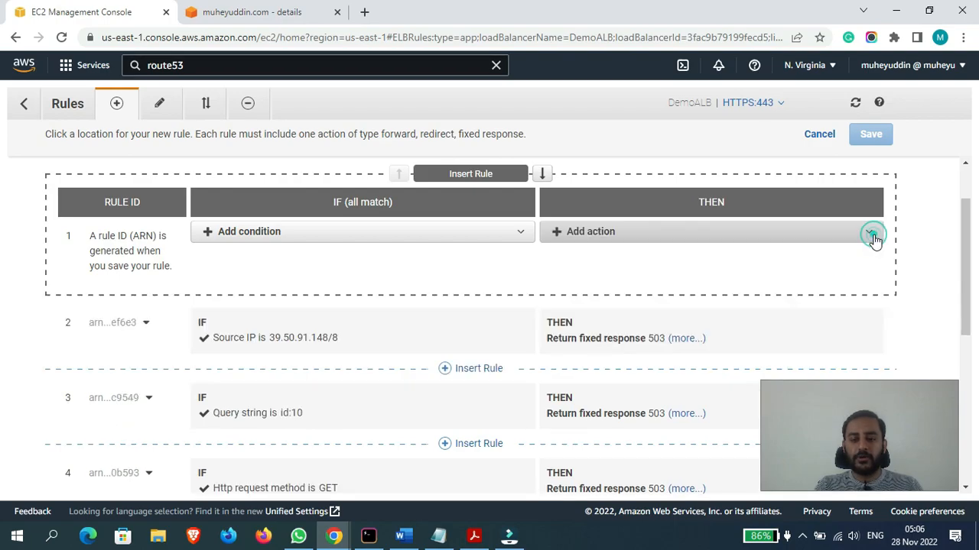
click(666, 239)
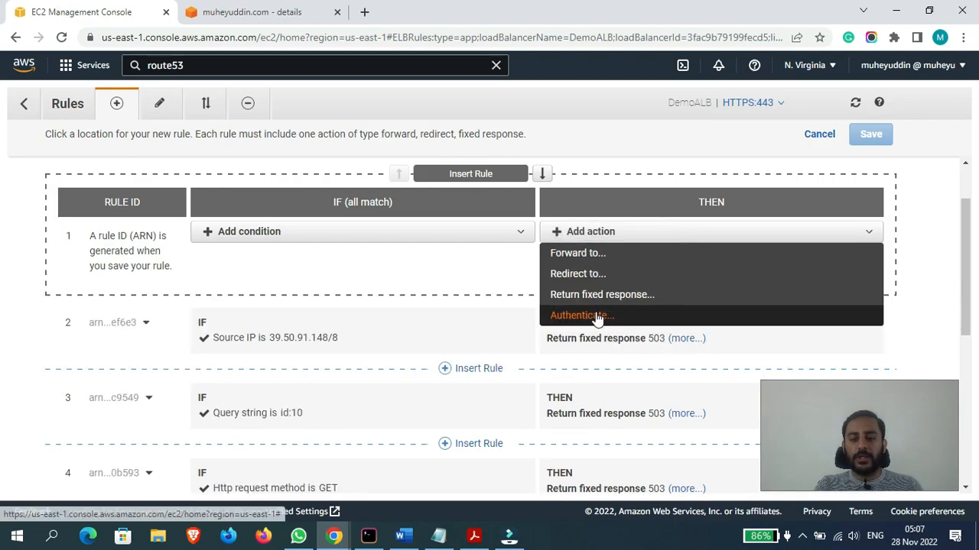
click(808, 344)
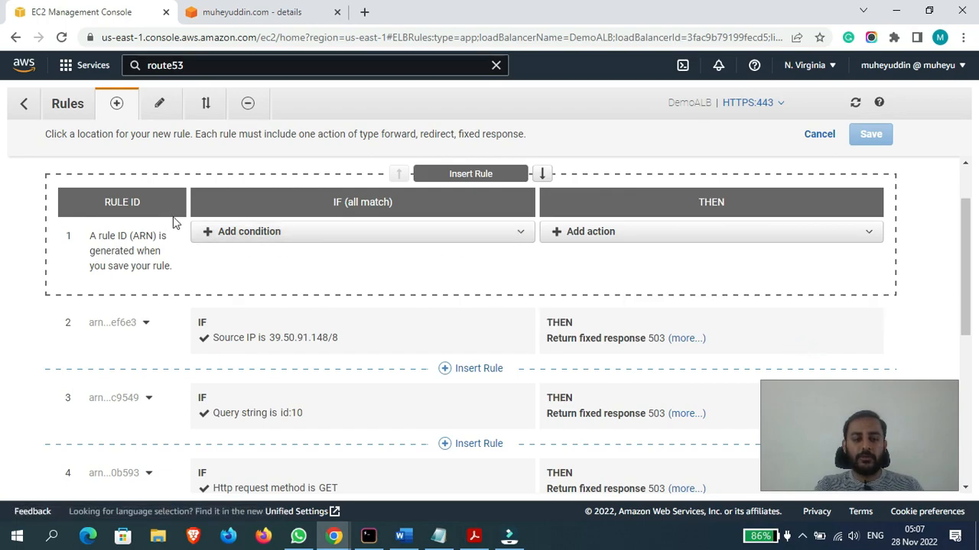
click(645, 233)
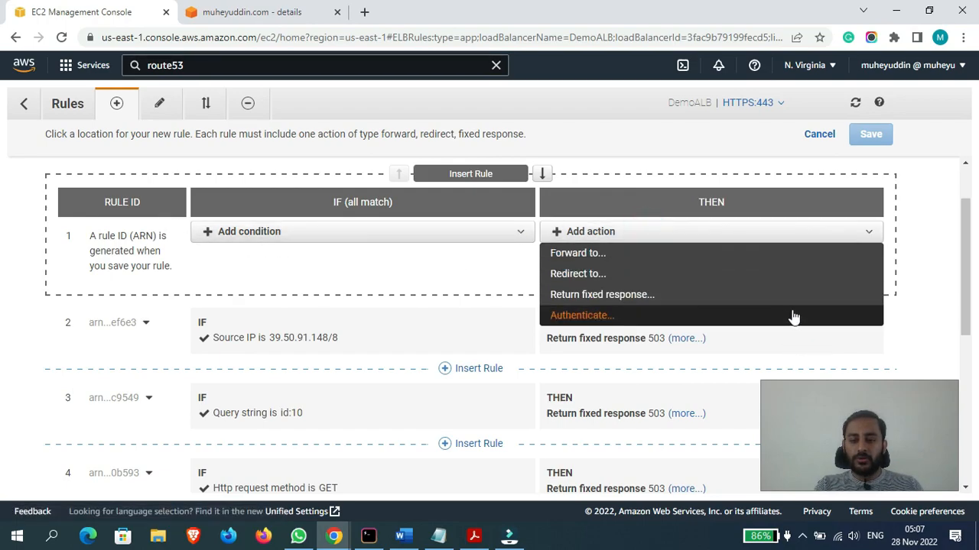
click(924, 289)
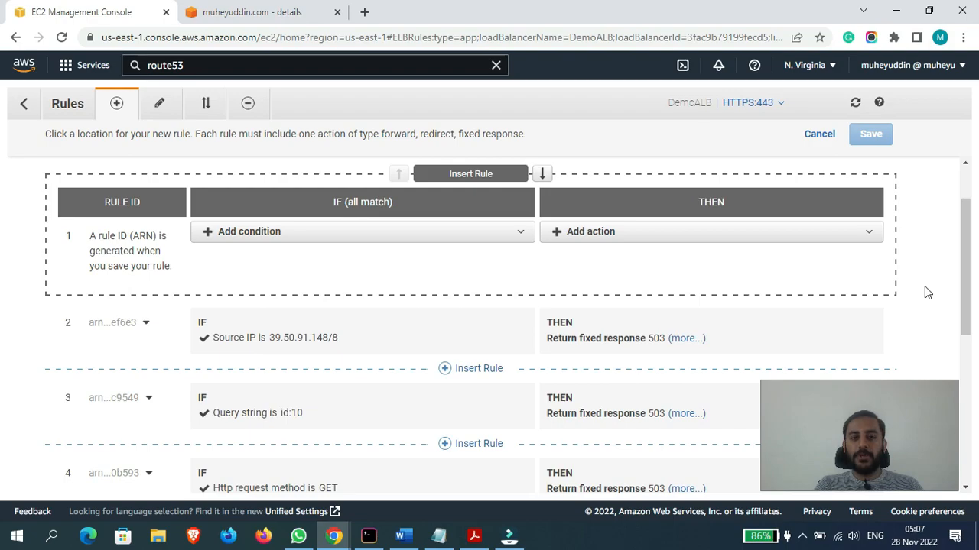
click(616, 239)
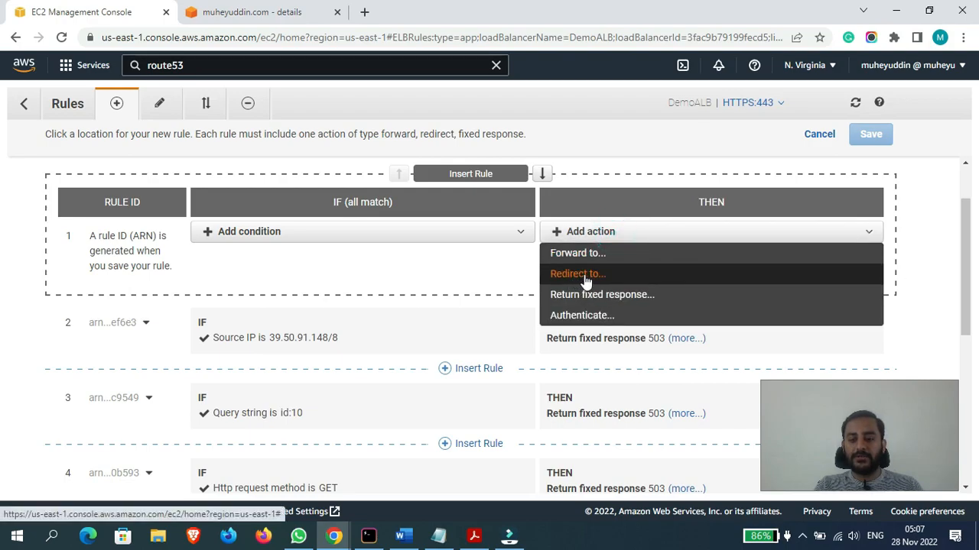
click(922, 276)
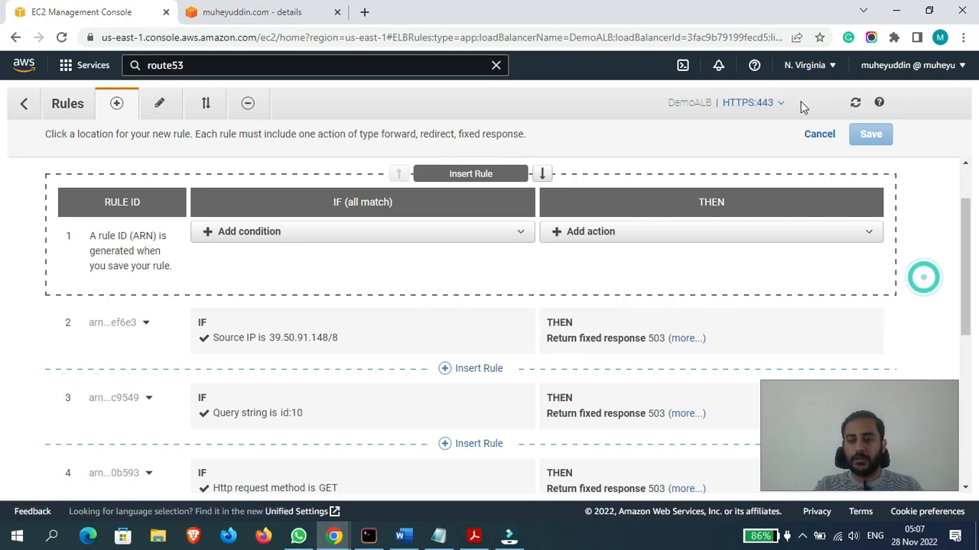
- Leave the rule editor, open DemoALB's HTTP:80 listener for editing and review its default action
click(29, 105)
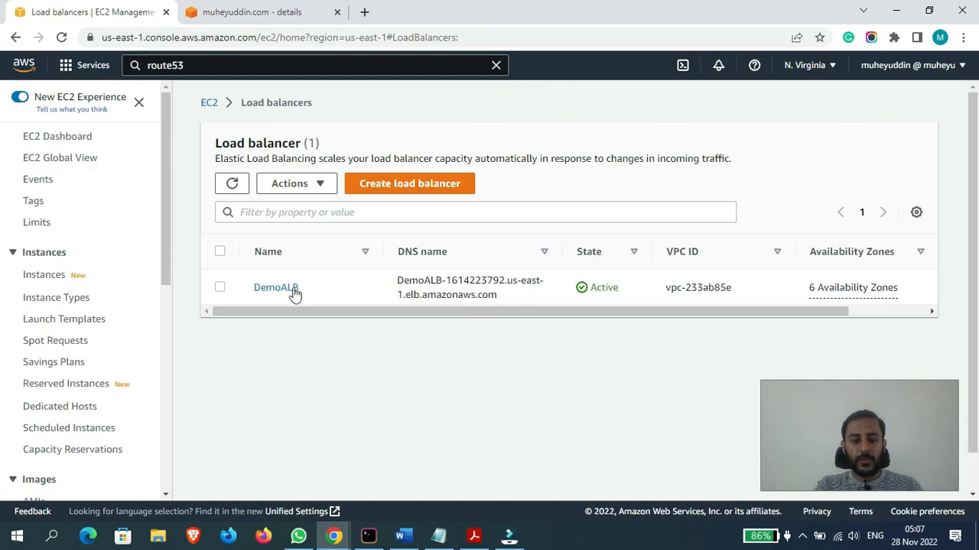
click(281, 284)
scroll(947, 253, down, 10)
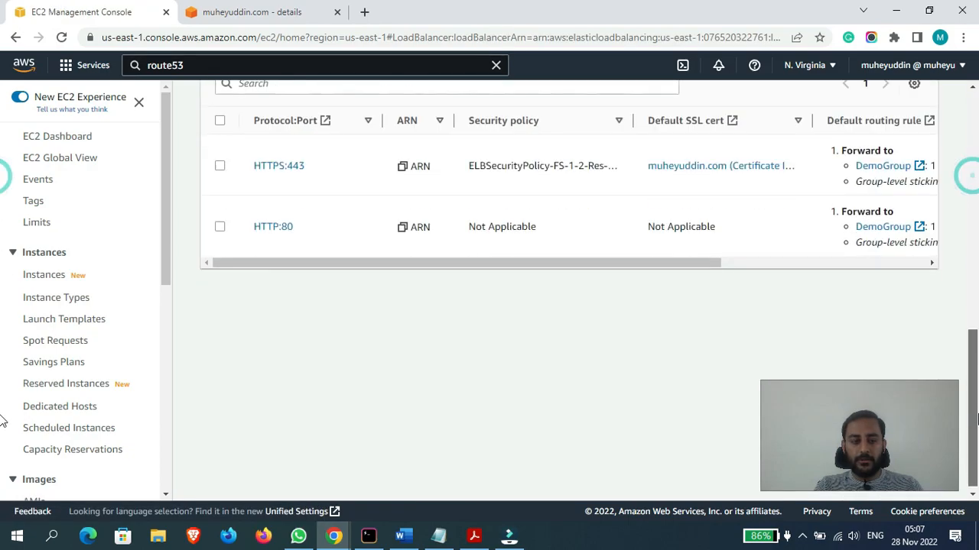
click(219, 227)
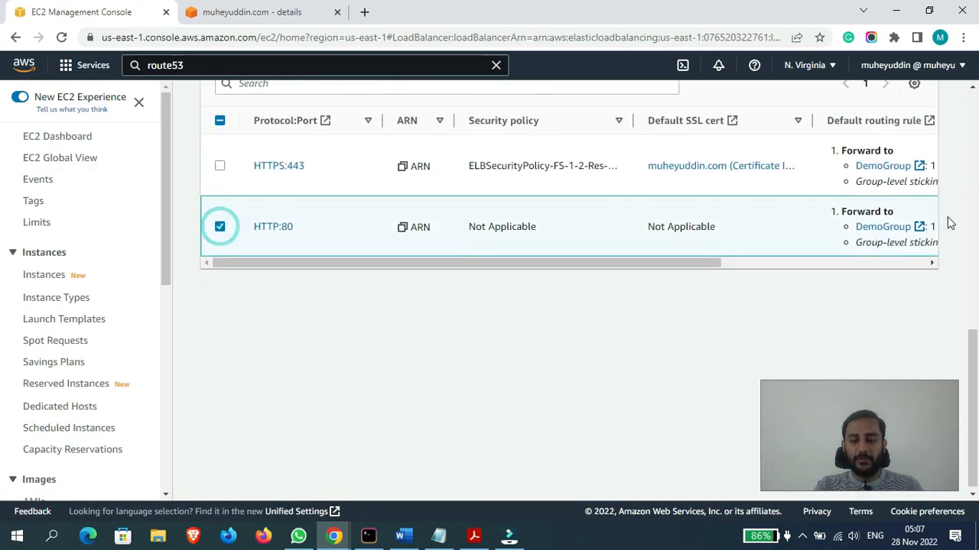
drag(972, 372, 977, 338)
click(298, 155)
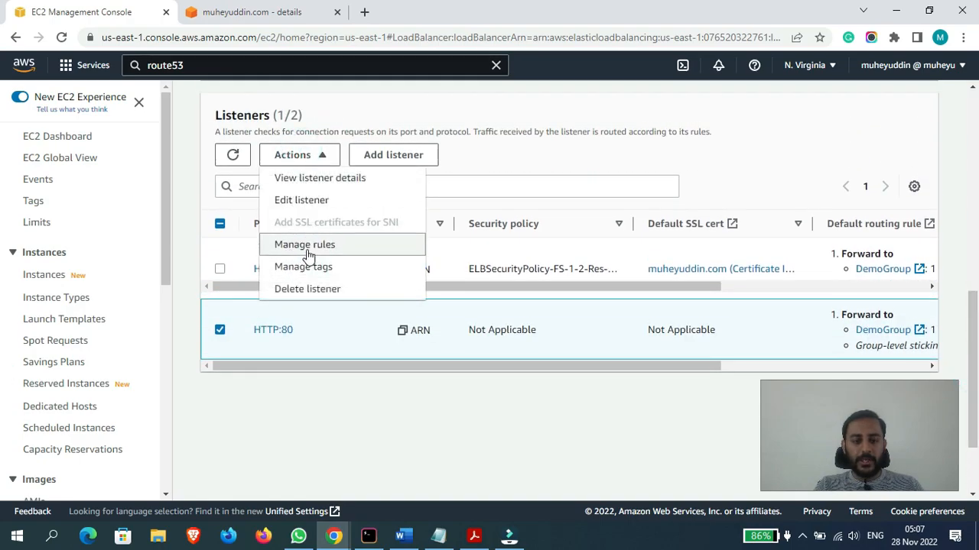
click(310, 201)
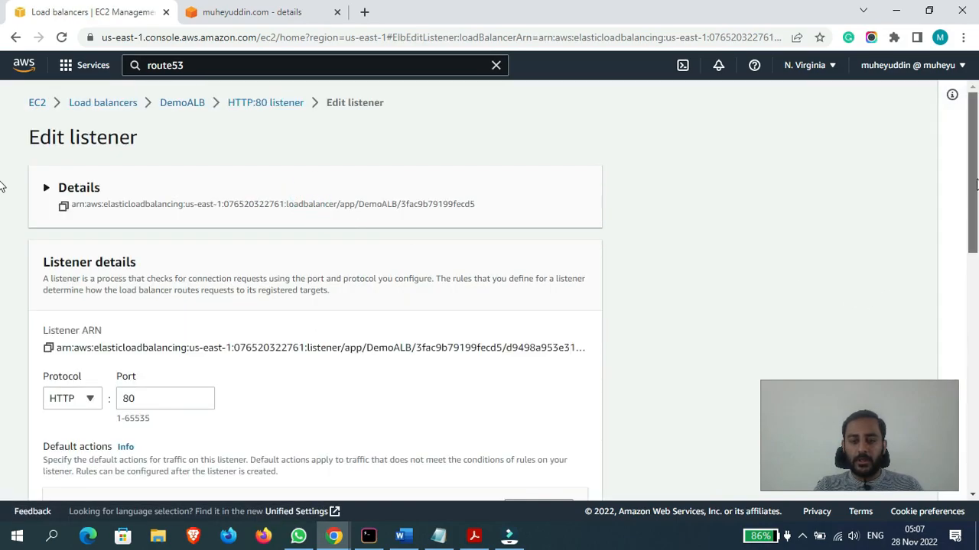
scroll(3, 229, down, 2)
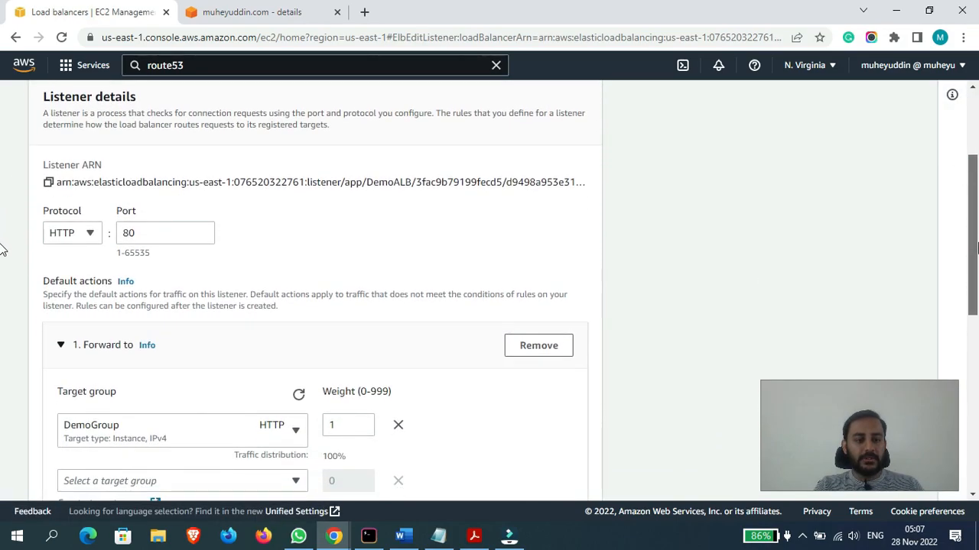
scroll(2, 248, down, 1)
click(56, 203)
click(58, 198)
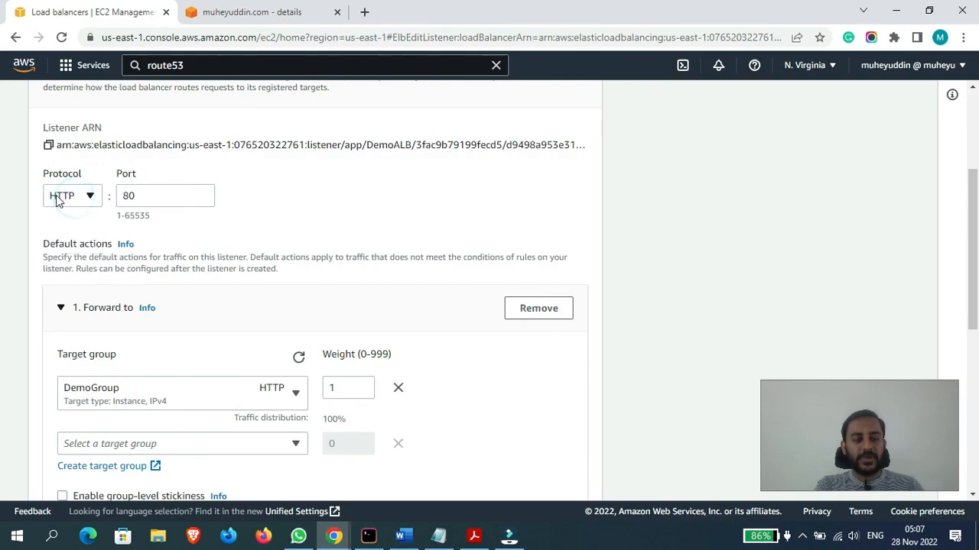
- Load the site's root domain over HTTP in a new incognito window, check the connection's security details and close the window
click(964, 36)
click(903, 92)
text(http)
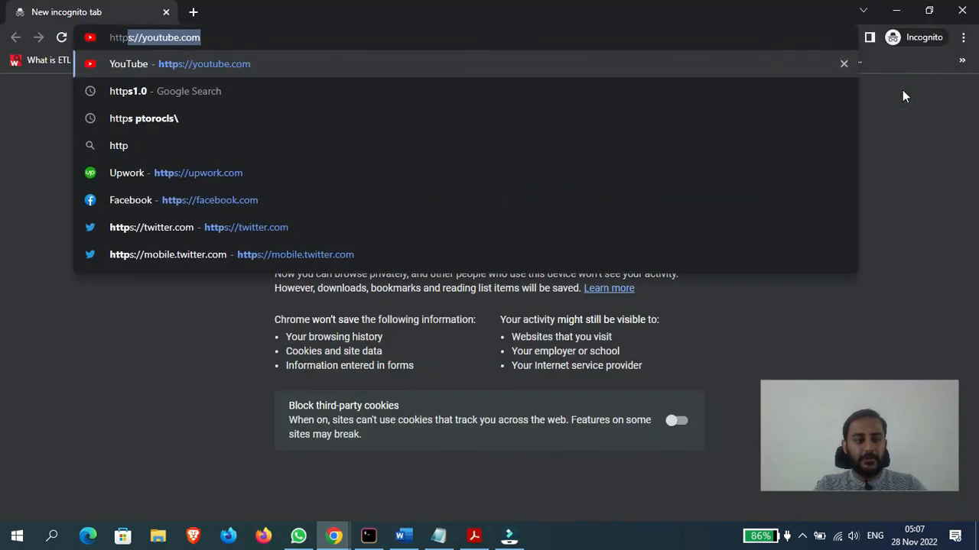
text(://muheyuddin.com)
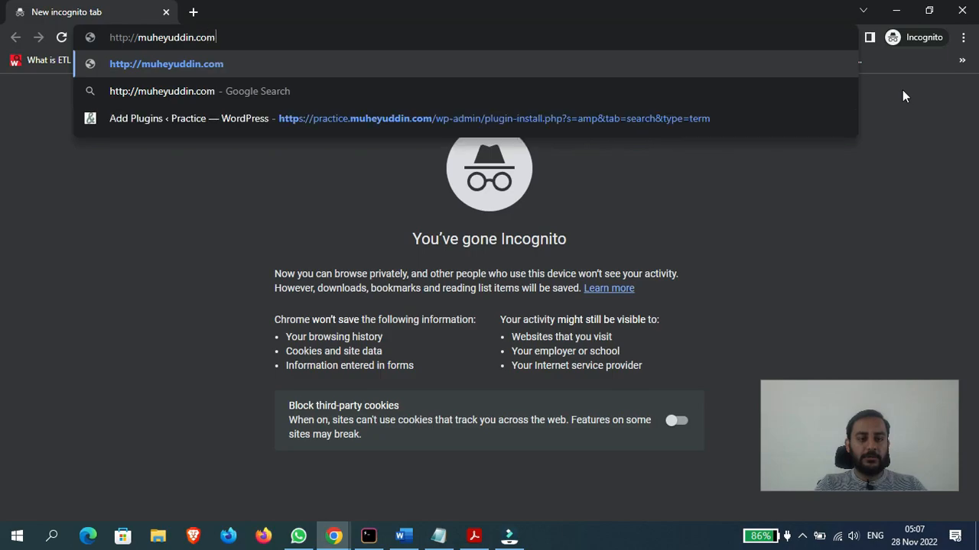
key(Return)
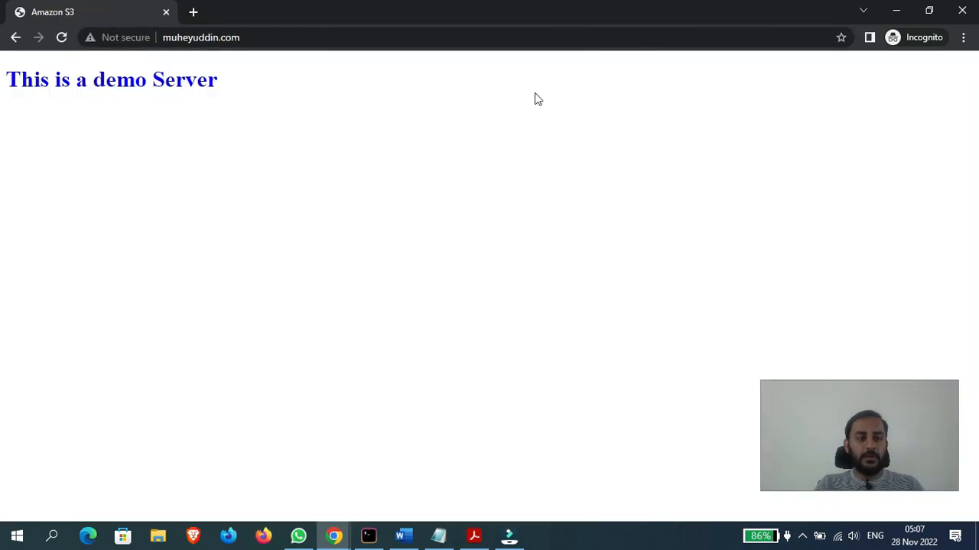
click(122, 40)
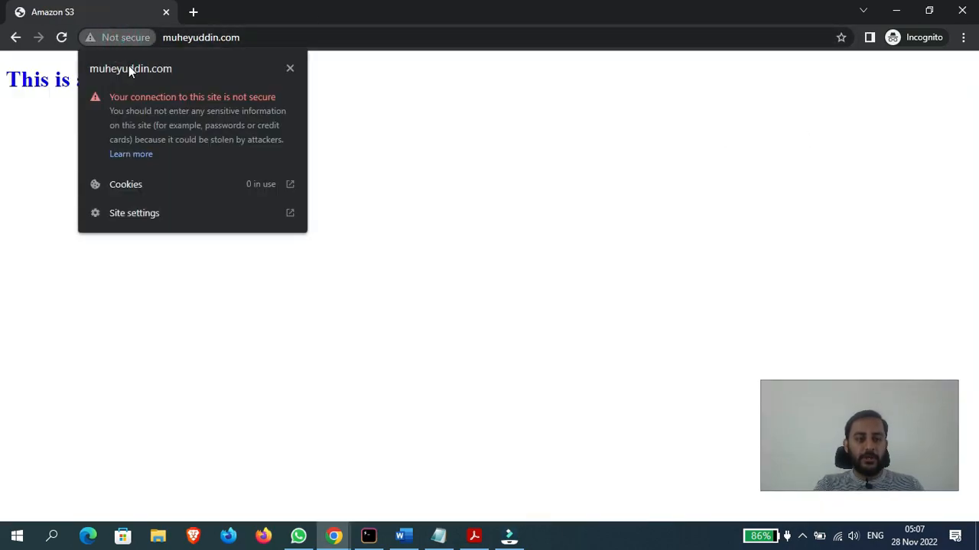
drag(711, 7, 308, 175)
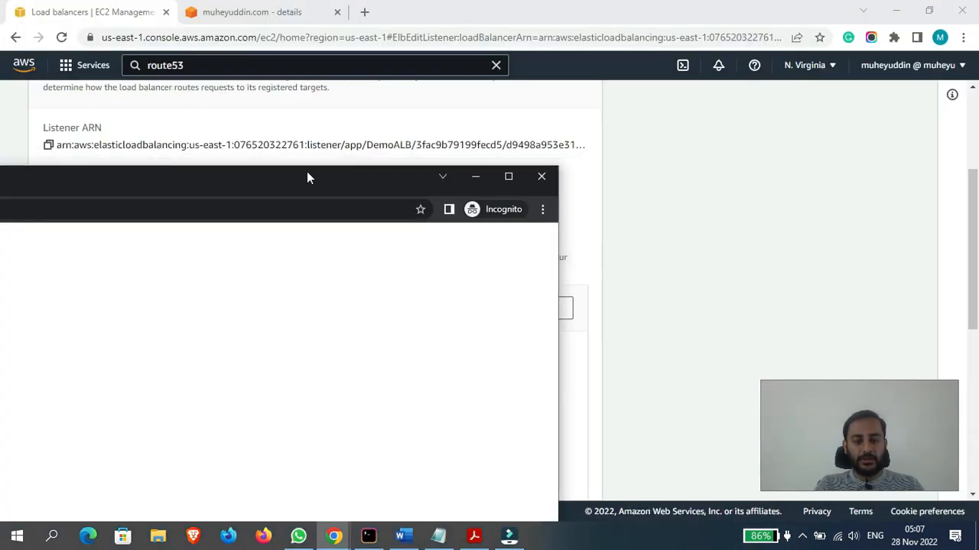
click(539, 175)
- Replace the HTTP:80 listener's default forward to DemoGroup with a Redirect action
scroll(2, 225, down, 1)
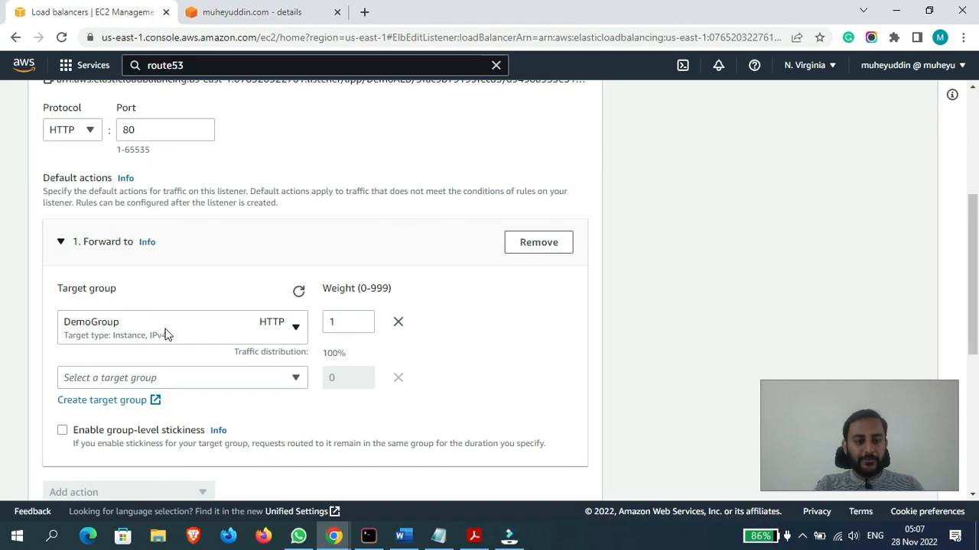
click(546, 242)
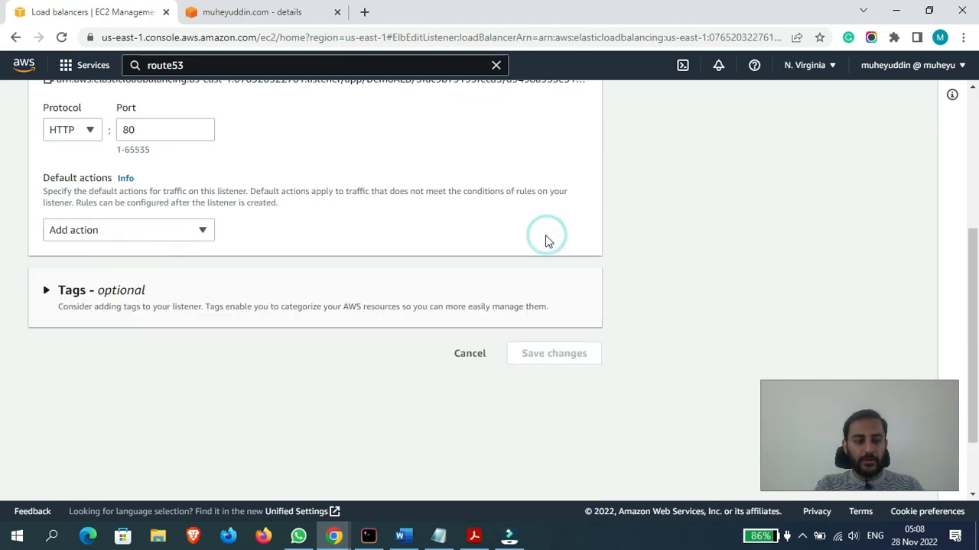
click(110, 234)
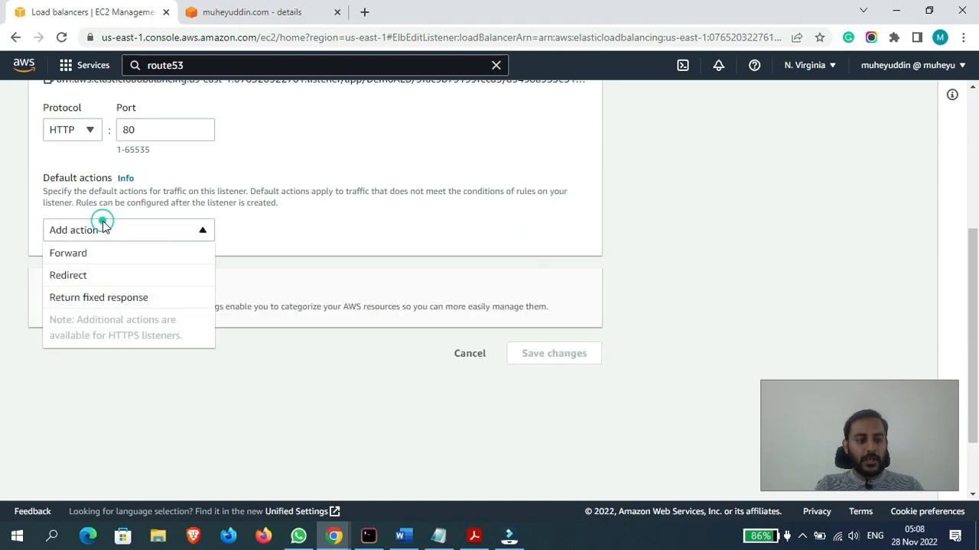
click(75, 279)
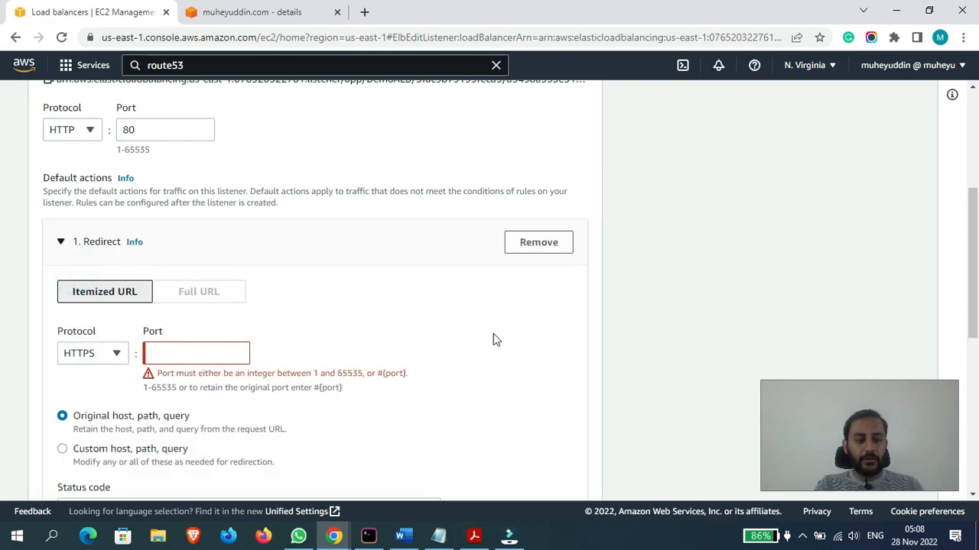
- Keep HTTPS as the redirect protocol and set the redirect port to 443
click(87, 354)
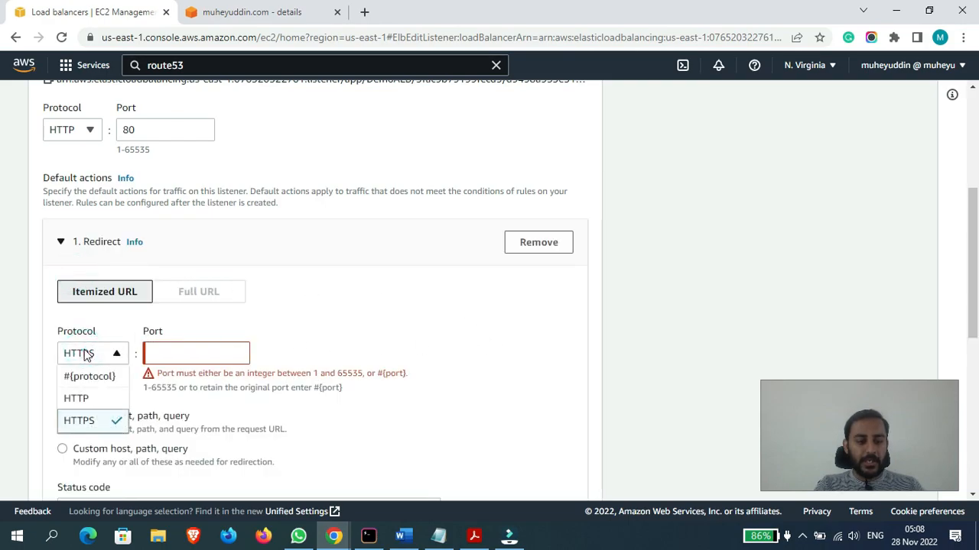
click(81, 350)
click(186, 350)
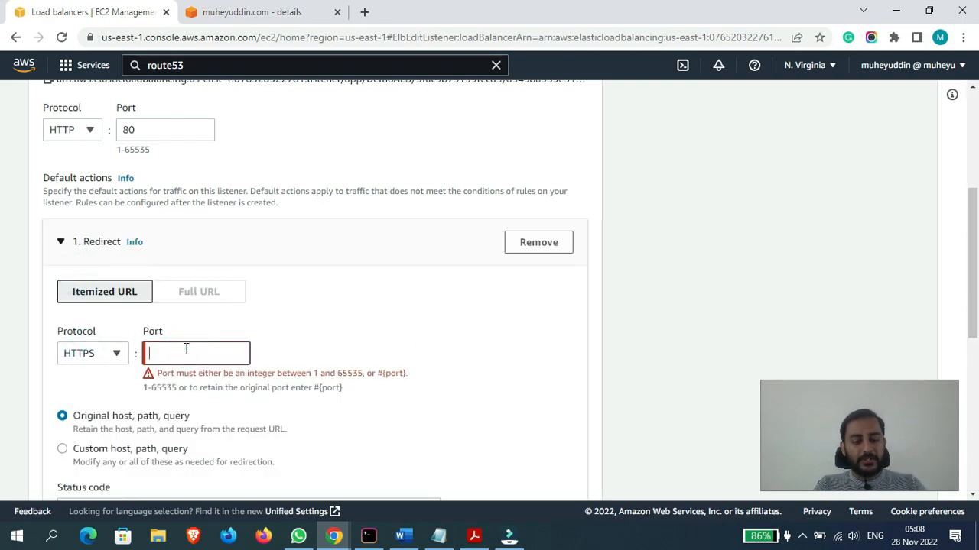
text(443)
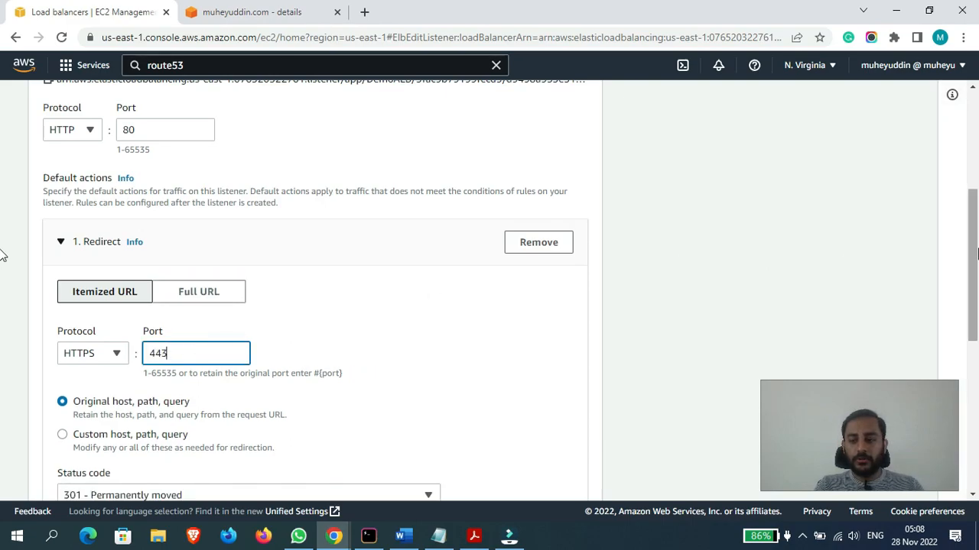
- View the redirect's custom host, path and query fields, and switch back to Original host, path, query
scroll(4, 252, down, 2)
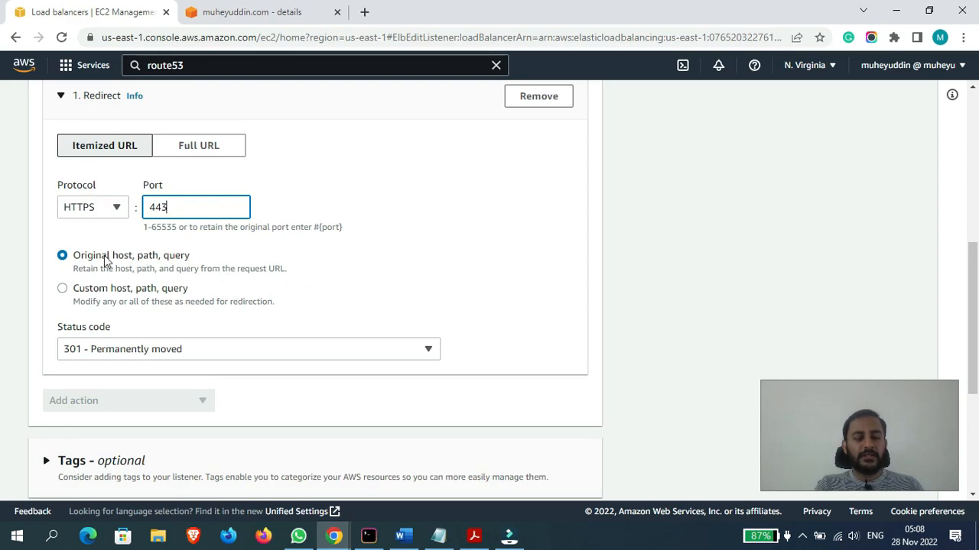
click(62, 289)
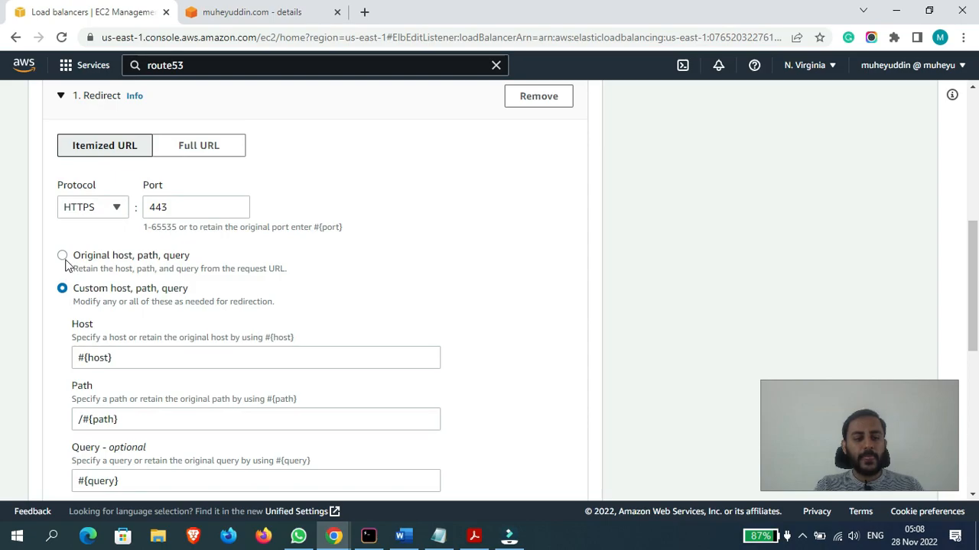
scroll(974, 284, up, 1)
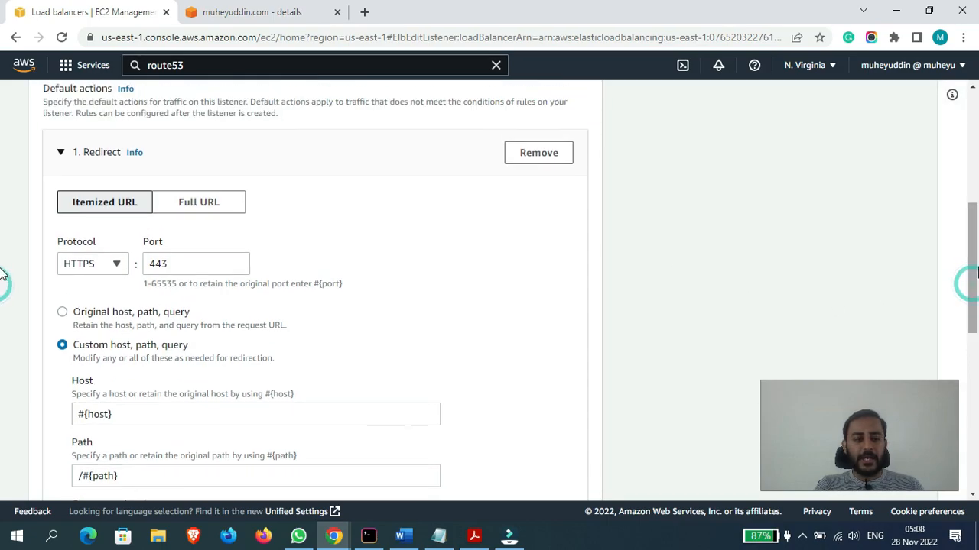
click(61, 315)
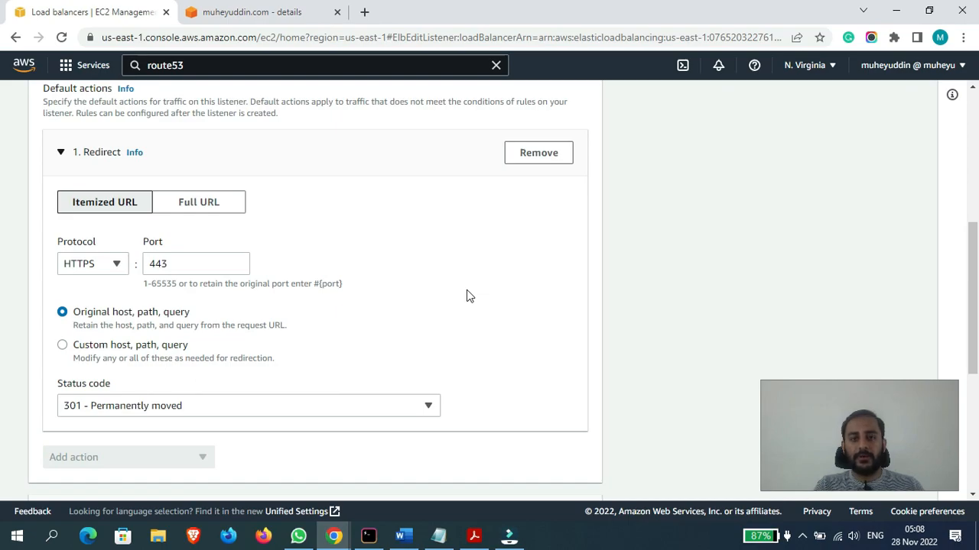
- In a new incognito window, write the root domain's HTTP address followed by its demo subdomain's HTTPS address, without loading them
click(962, 37)
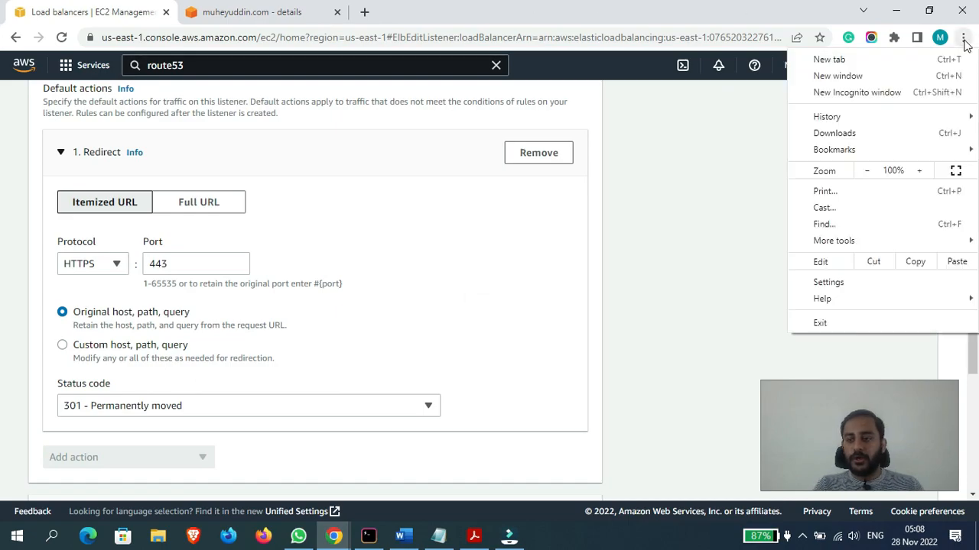
click(869, 96)
text(ht)
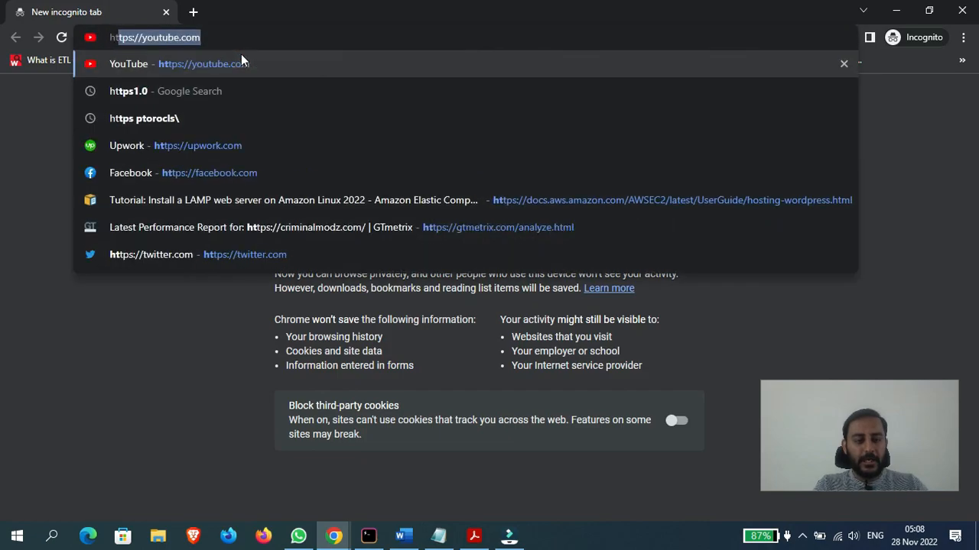
text(tp://muhey)
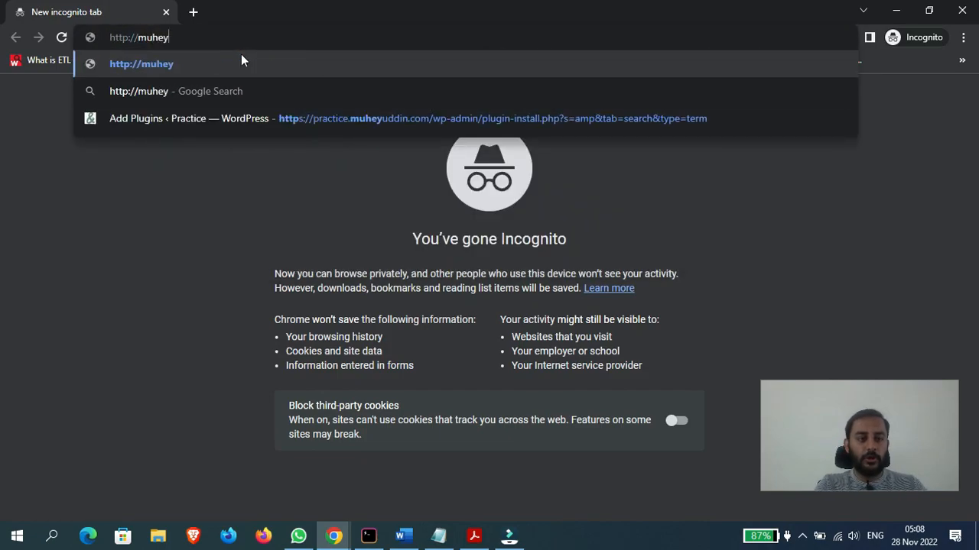
text(uddin.com )
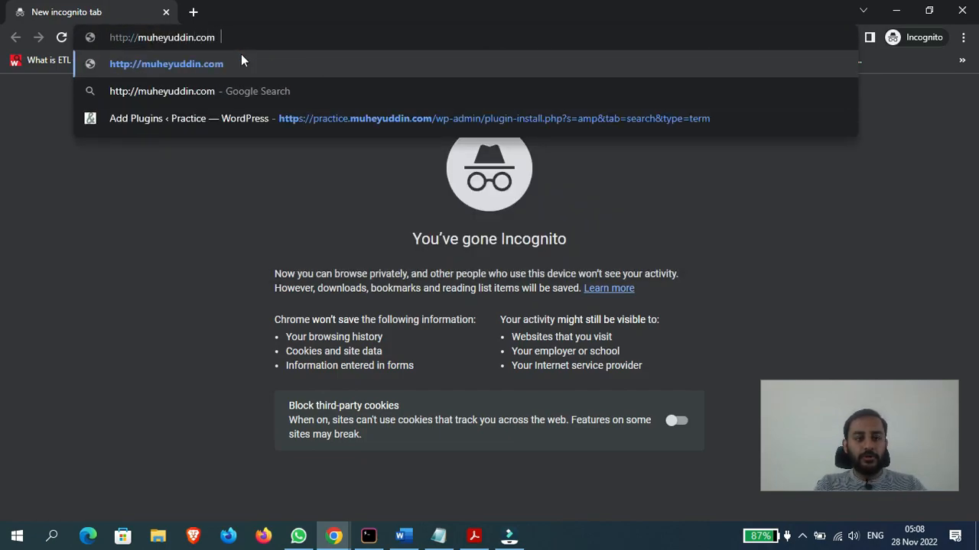
text(htt)
text(p)
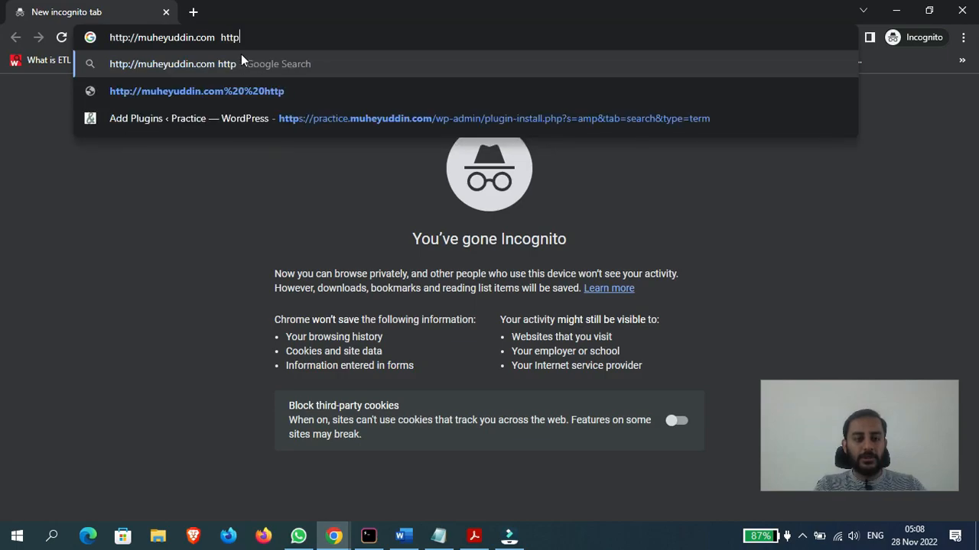
text(s//demo.)
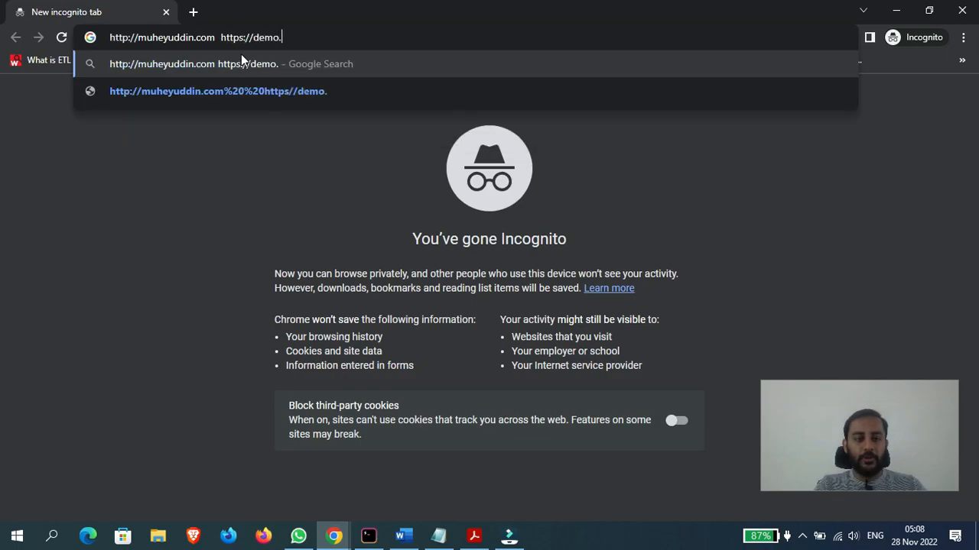
text(muheyuddin.com)
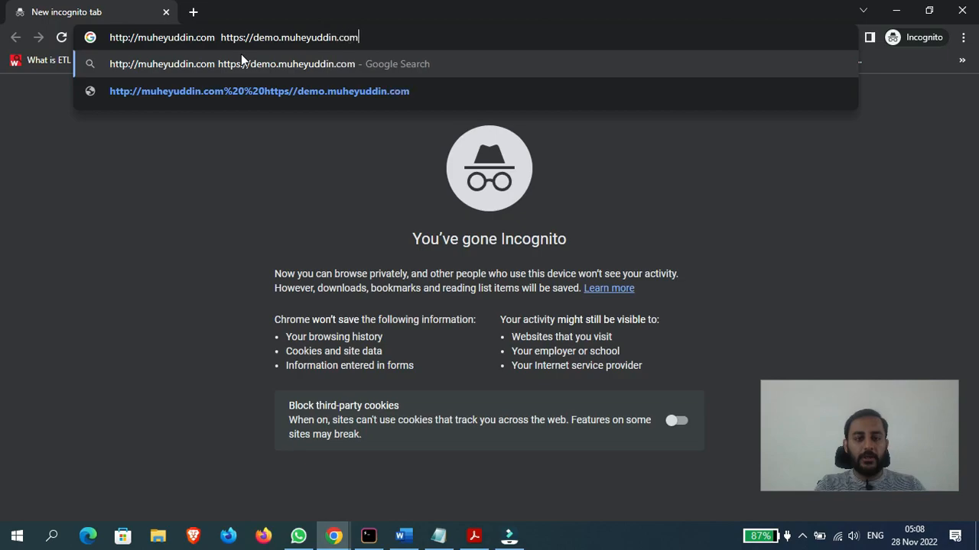
- Replace the demo subdomain address with the root domain's HTTPS address
key(BackSpace)
key(BackSpace)
key(BackSpace)
key(BackSpace)
key(BackSpace)
key(BackSpace)
key(BackSpace)
key(BackSpace)
key(BackSpace)
key(BackSpace)
key(BackSpace)
key(BackSpace)
key(BackSpace)
key(BackSpace)
key(BackSpace)
key(BackSpace)
key(BackSpace)
key(BackSpace)
key(BackSpace)
key(BackSpace)
key(BackSpace)
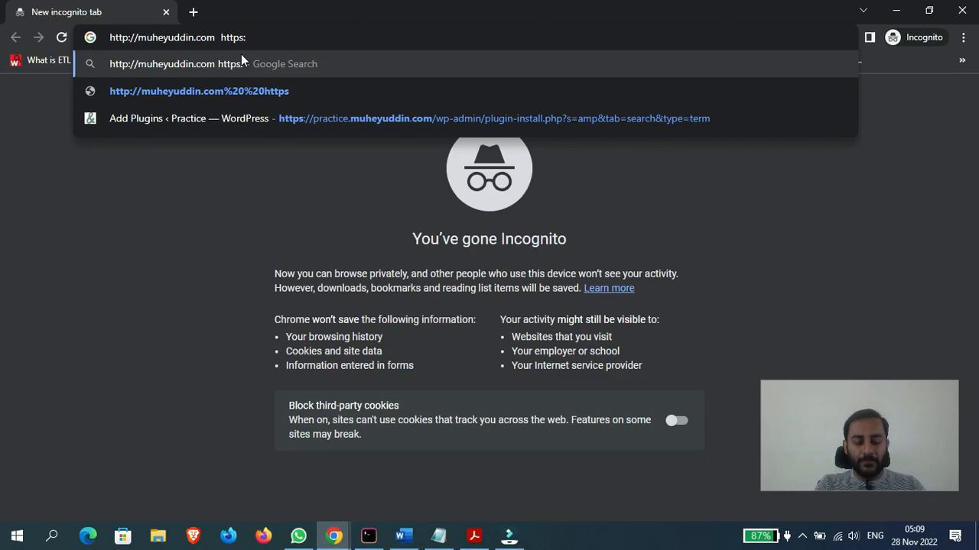
text(//muheyud)
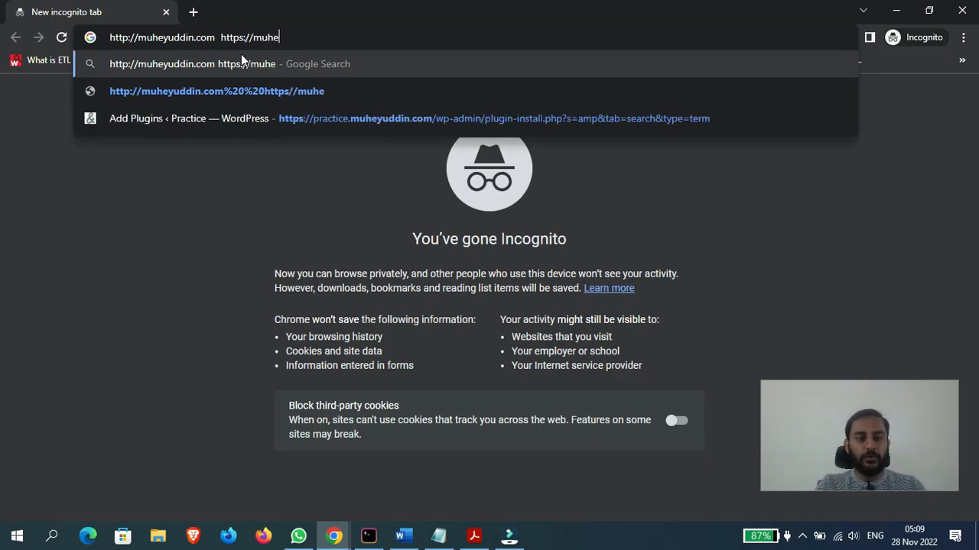
text(din.com)
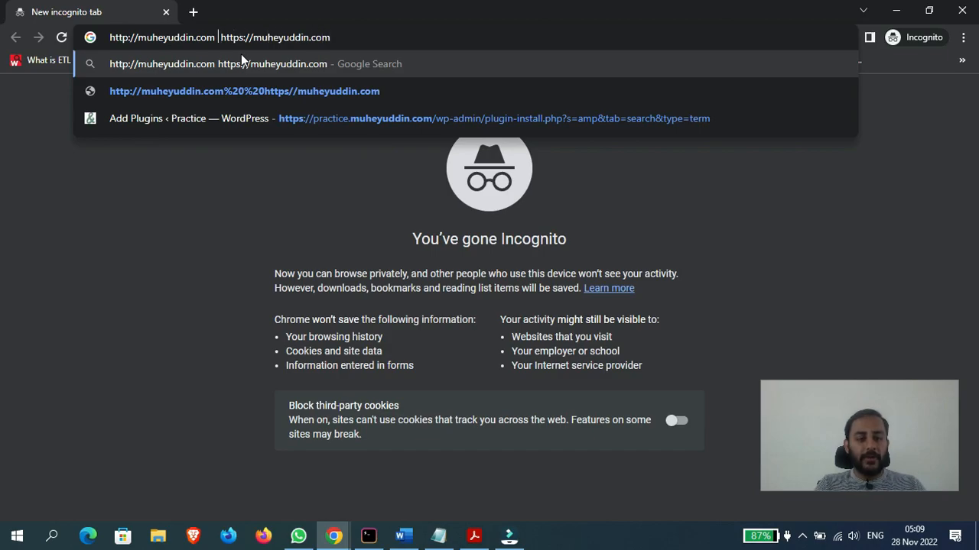
text(/users)
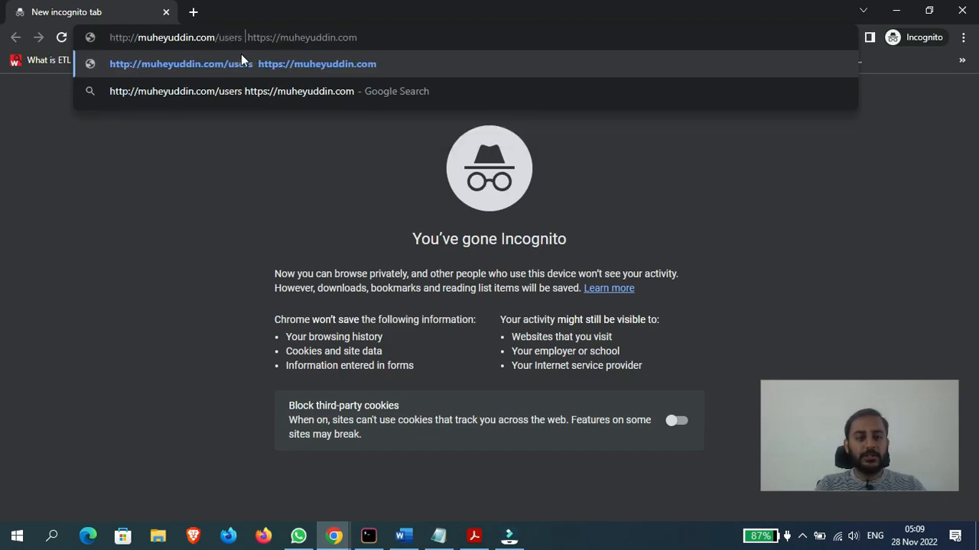
- Append /users to both addresses, highlight the host and path of the HTTPS one, and return to the listener editor
key(End)
text(/users)
click(118, 38)
click(269, 40)
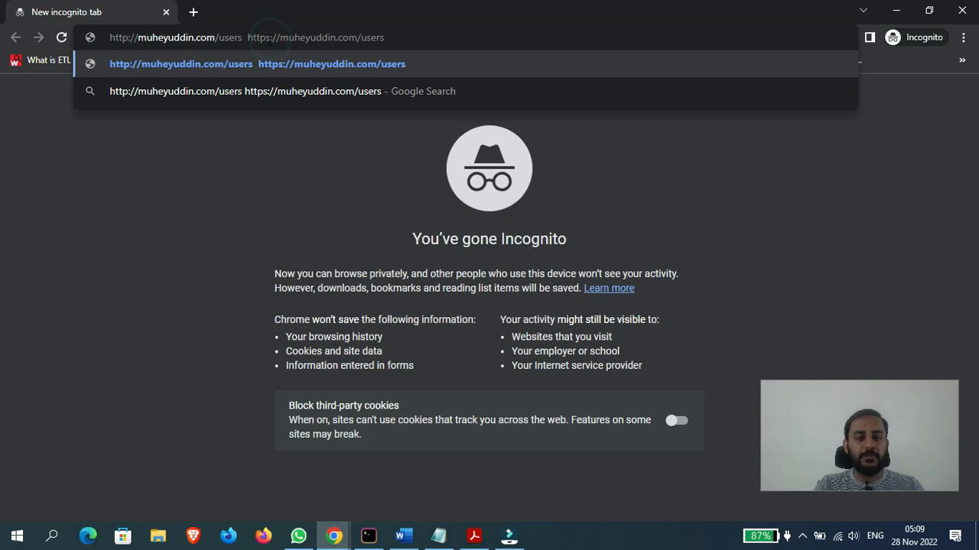
drag(275, 39, 401, 35)
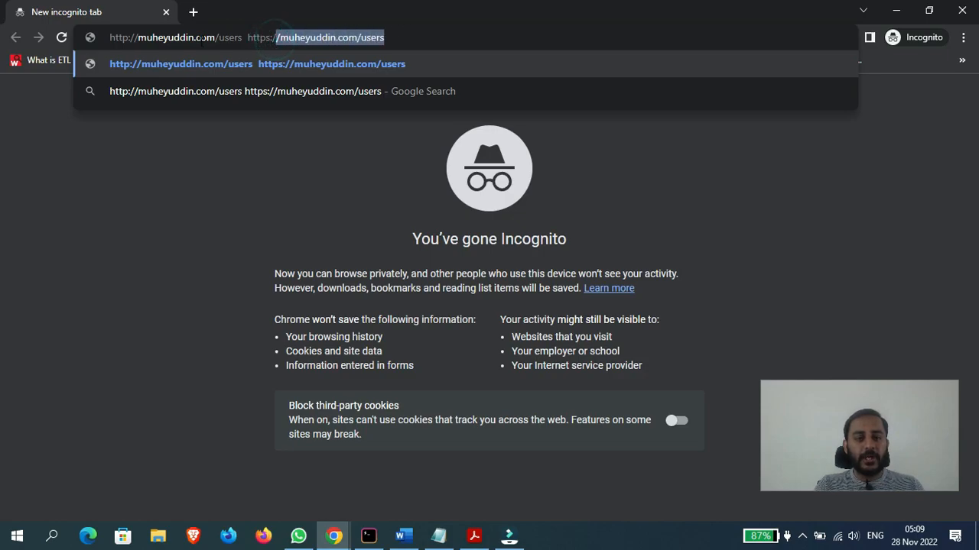
drag(535, 6, 348, 130)
click(574, 140)
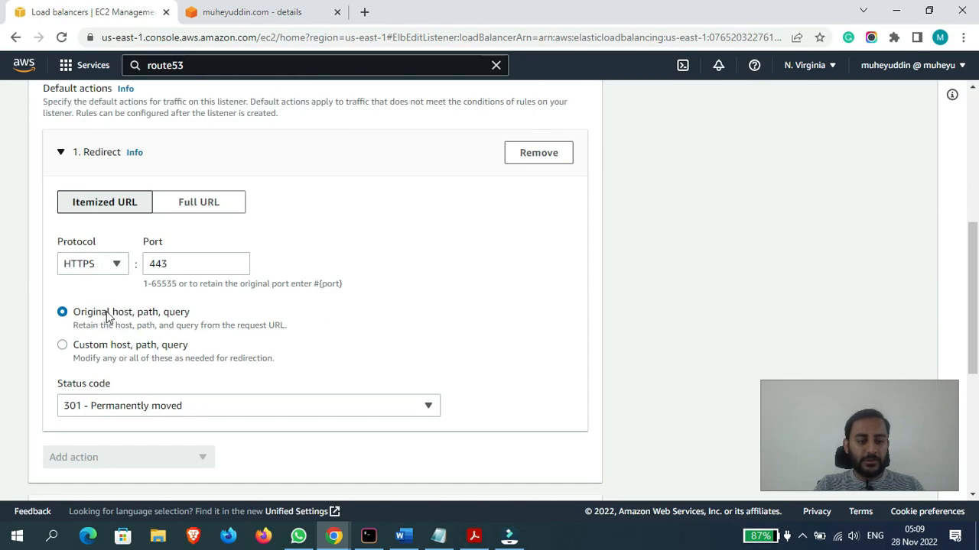
- Switch the redirect to Full URL and examine the host, port and path placeholders in its URL
drag(973, 264, 973, 283)
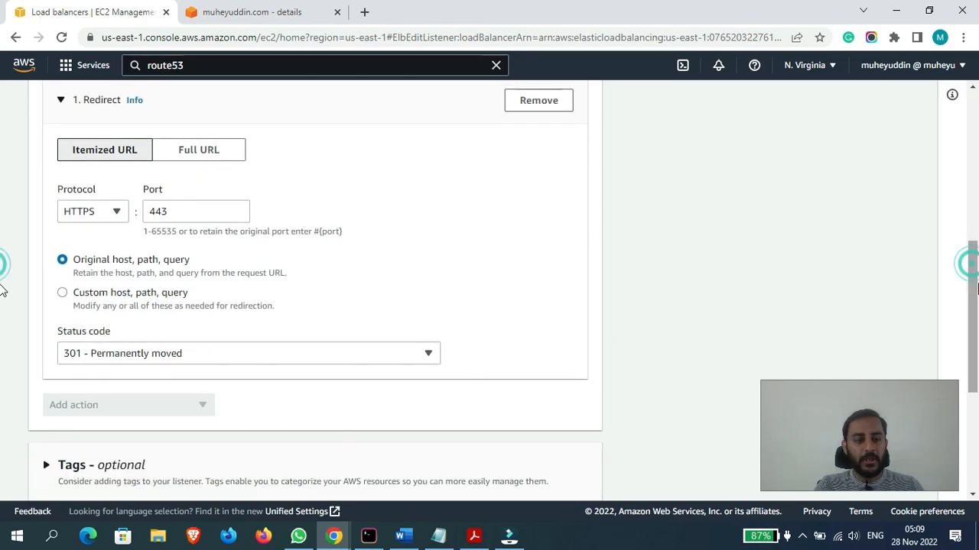
click(177, 150)
click(72, 222)
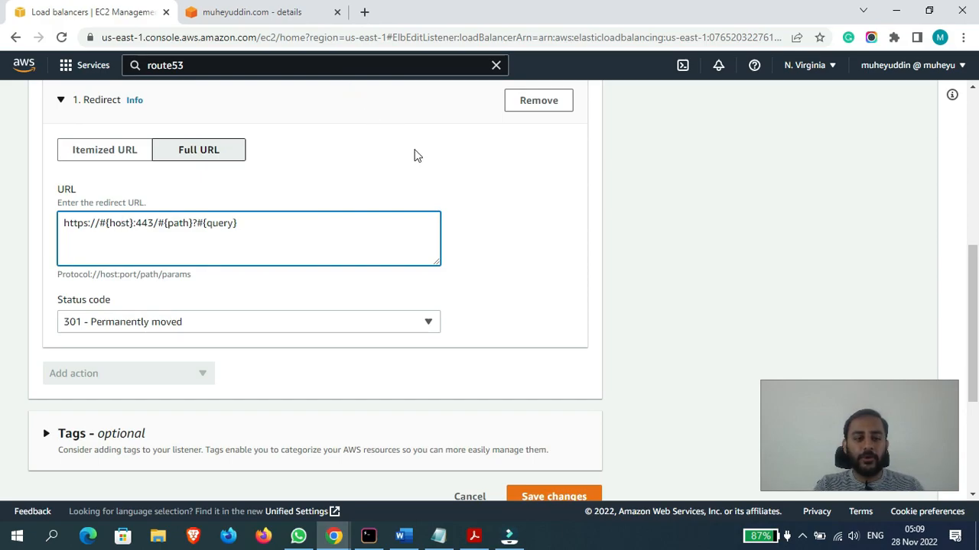
click(171, 222)
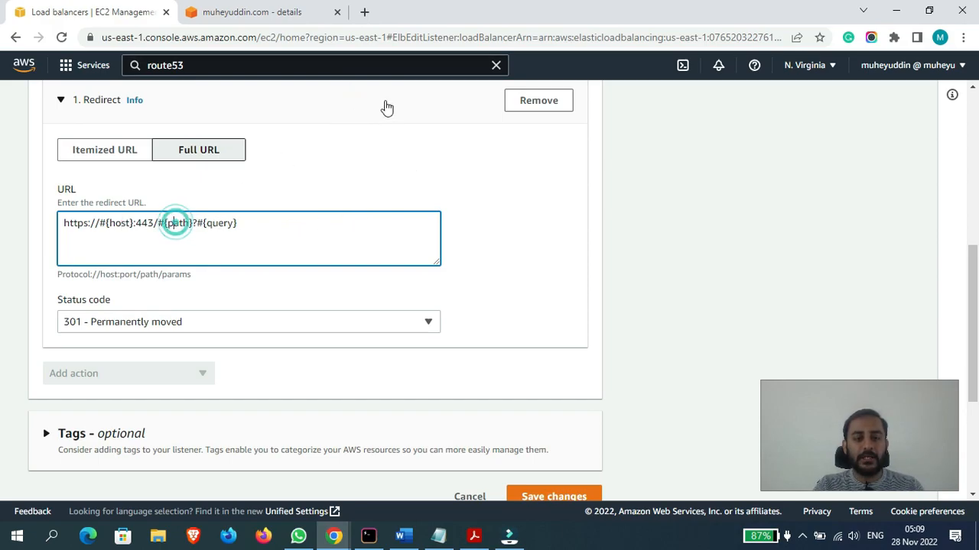
- In a new browser tab, write the site's root domain with the path /users/hello, without loading it
click(366, 12)
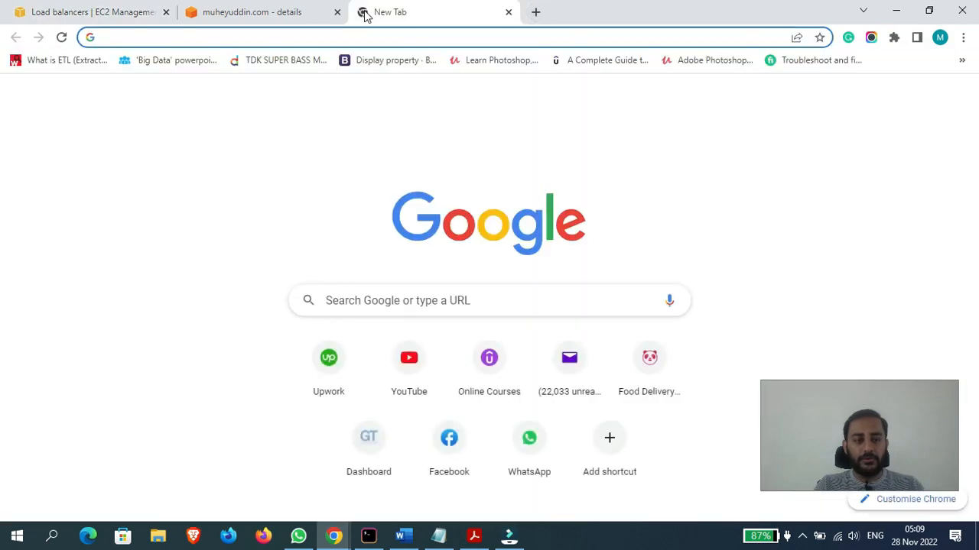
text(muheyu)
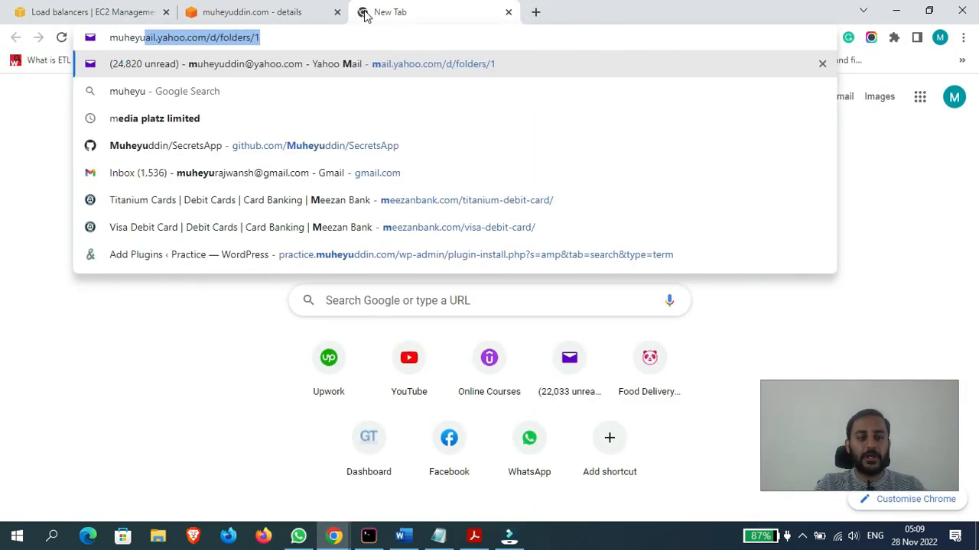
text(ddinc.om)
key(BackSpace)
key(BackSpace)
key(BackSpace)
key(BackSpace)
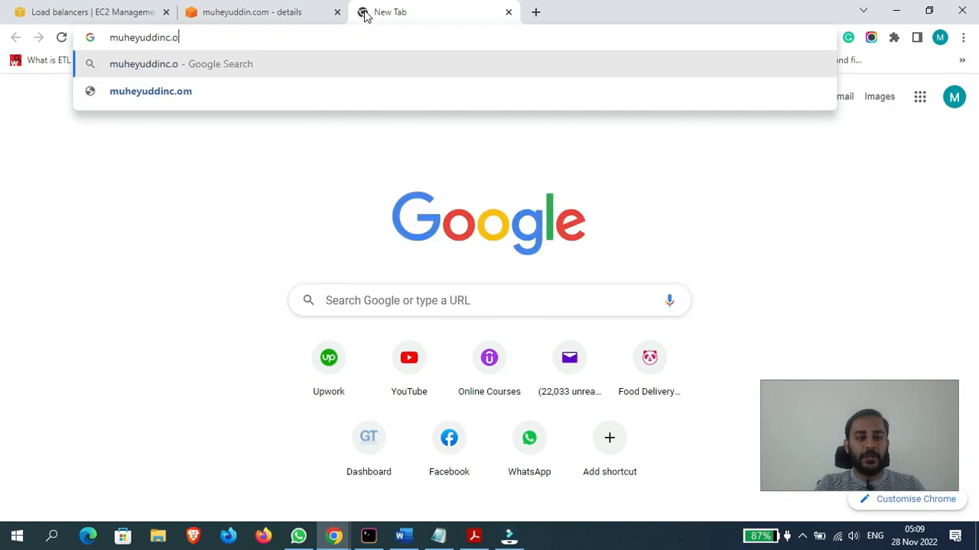
text(.com/u)
key(BackSpace)
text(users)
key(BackSpace)
key(BackSpace)
text(ers/hello)
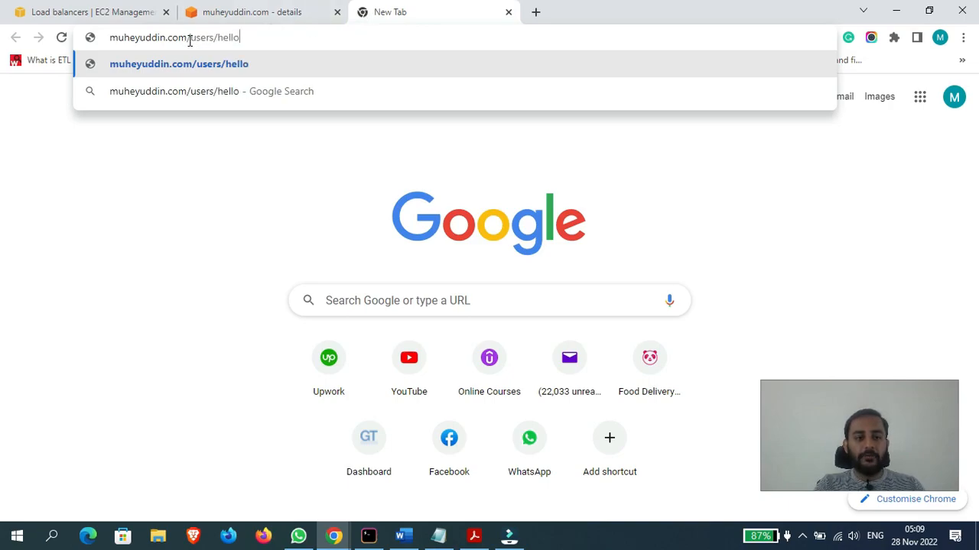
- Highlight the path in the example address, shorten it to /user and close the tab
drag(190, 40, 234, 40)
click(242, 40)
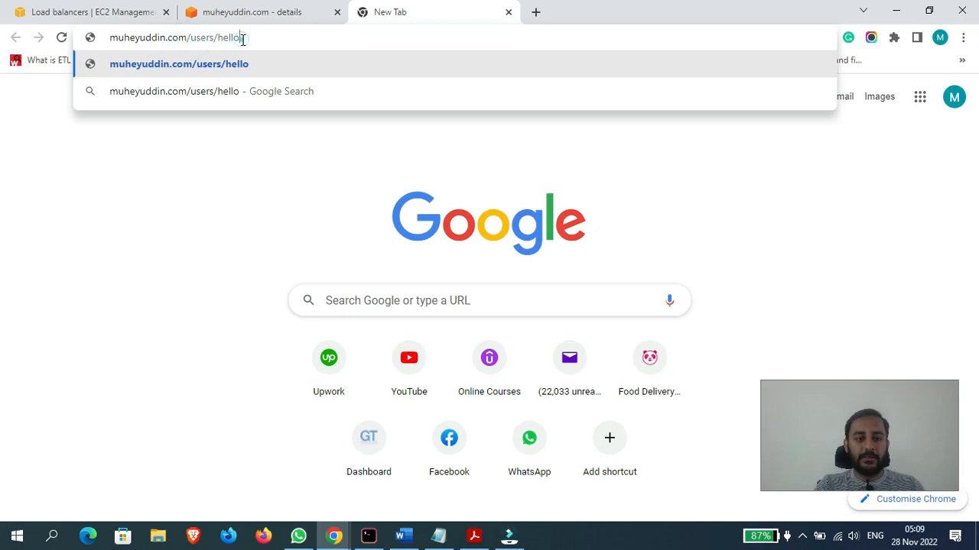
key(BackSpace)
key(BackSpace)
key(BackSpace)
key(BackSpace)
key(BackSpace)
key(BackSpace)
key(BackSpace)
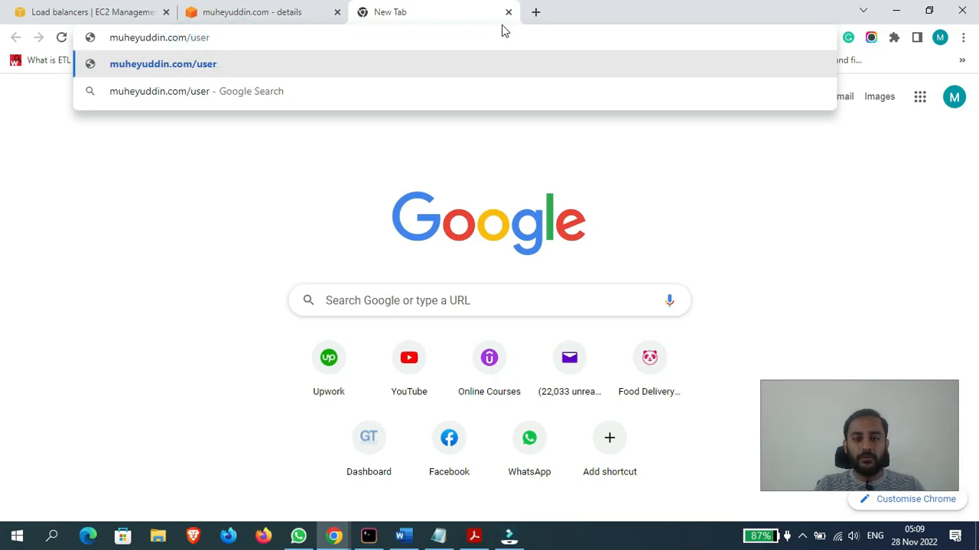
click(509, 13)
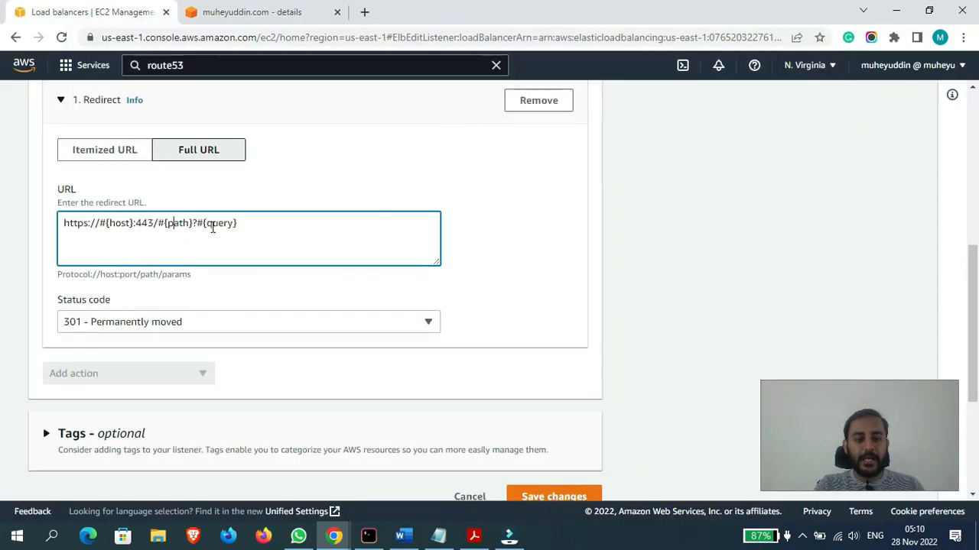
click(364, 12)
click(298, 12)
click(397, 12)
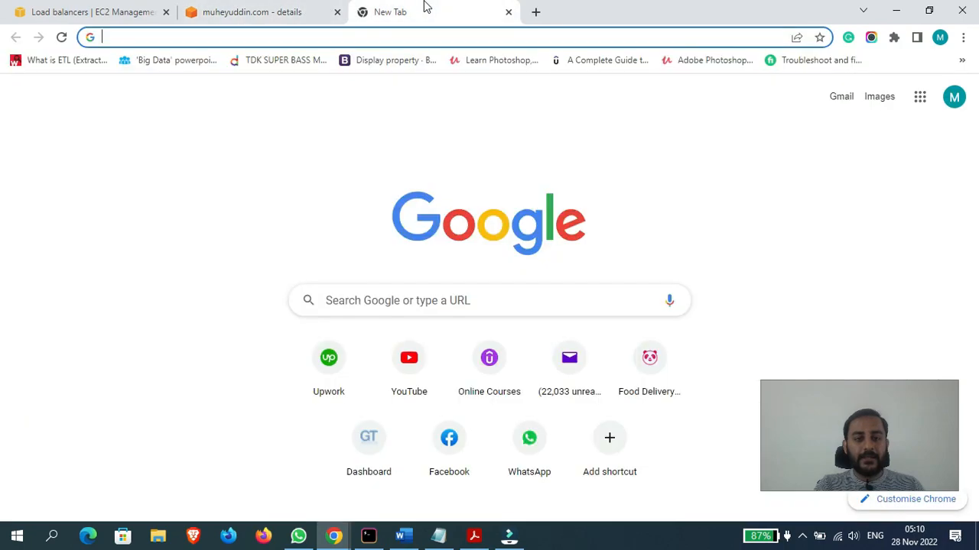
click(138, 7)
click(261, 7)
- Return to the listener editor, highlight the {query} placeholder in the redirect URL, and switch back to Itemized URL
click(56, 6)
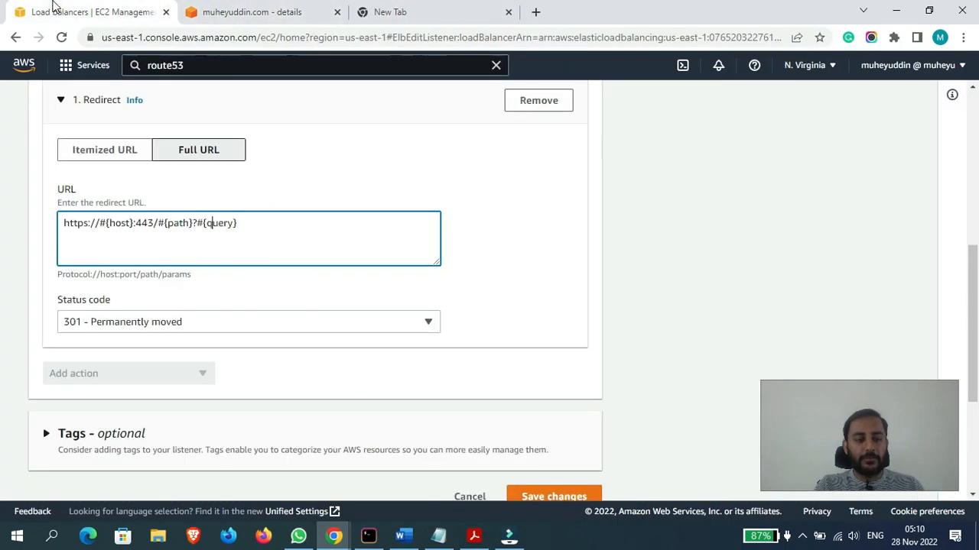
drag(201, 224, 247, 224)
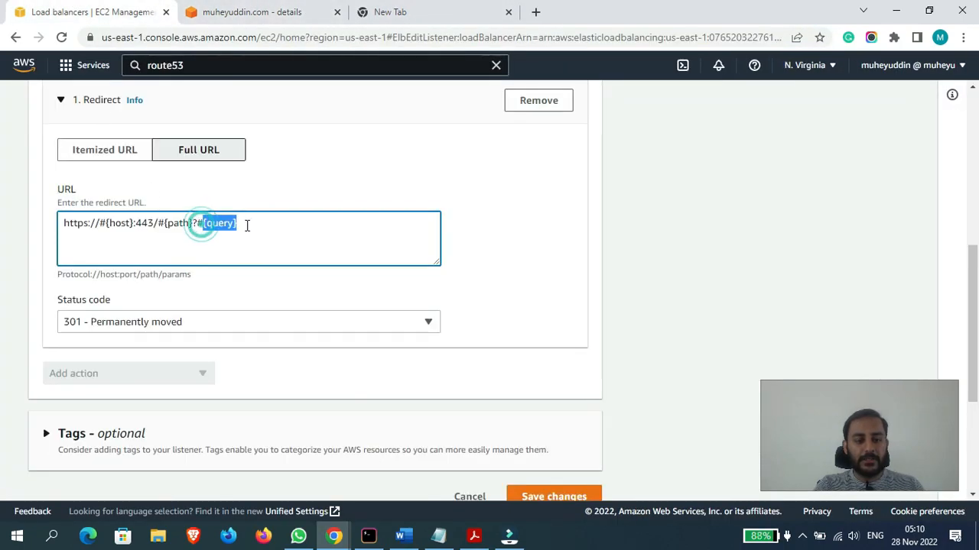
click(92, 159)
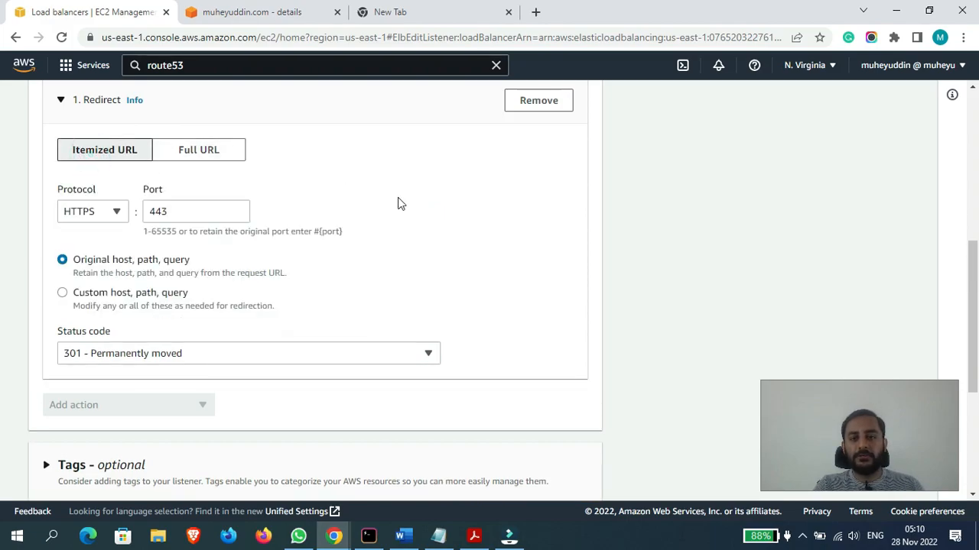
- View the redirect's status code options and keep 301 - Permanently moved
drag(977, 266, 977, 314)
click(257, 218)
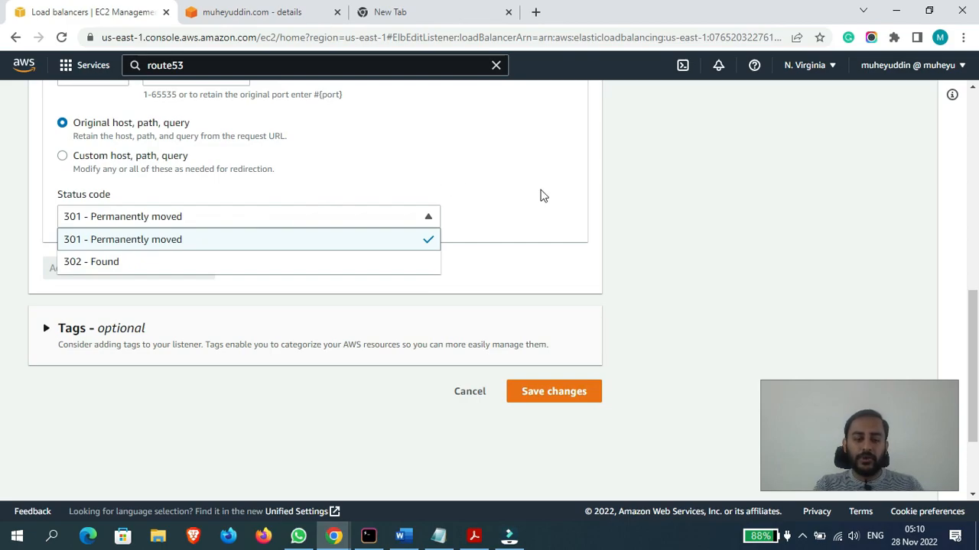
click(540, 196)
click(110, 214)
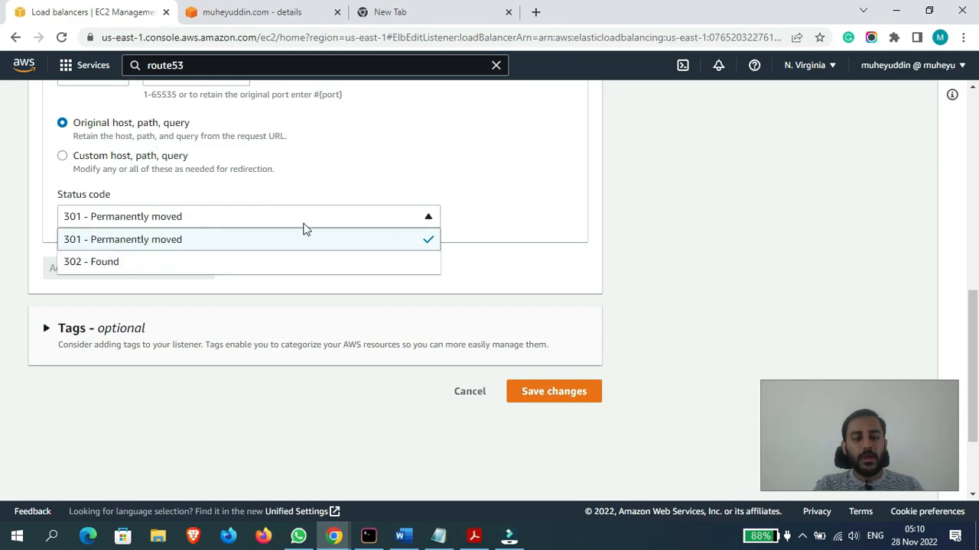
click(730, 261)
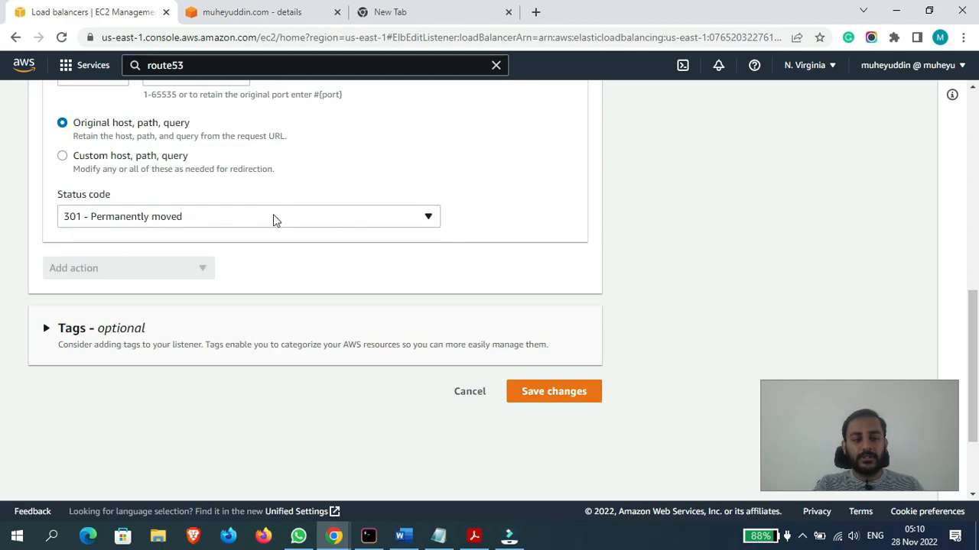
- Review the HTTP:80 listener's redirect settings and save the listener changes
scroll(4, 342, up, 1)
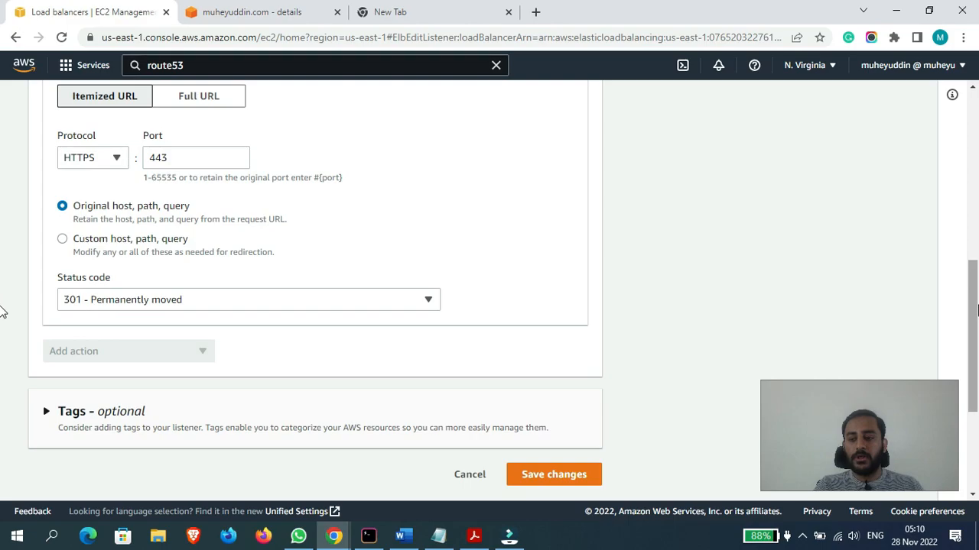
scroll(4, 286, up, 1)
scroll(4, 286, up, 3)
scroll(4, 289, down, 3)
scroll(3, 289, down, 3)
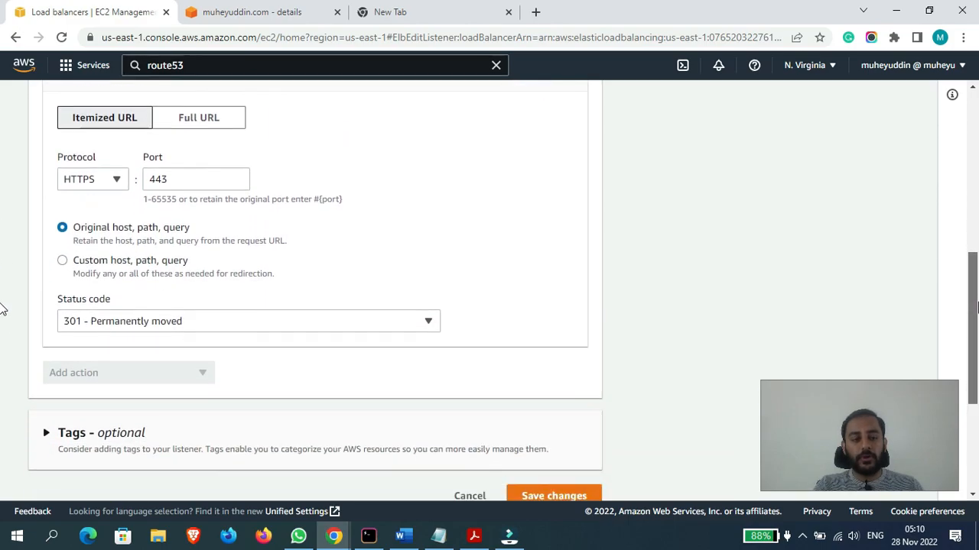
click(534, 318)
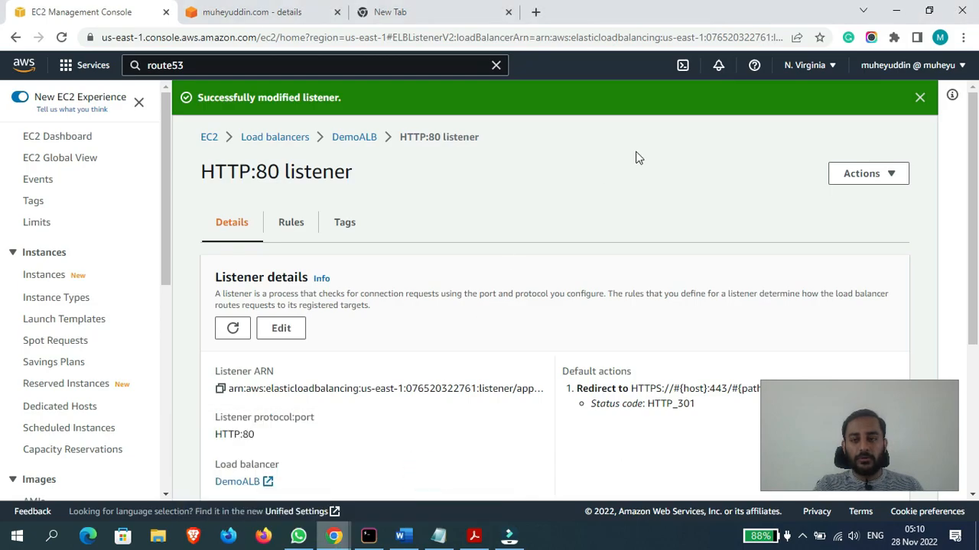
click(963, 37)
click(880, 92)
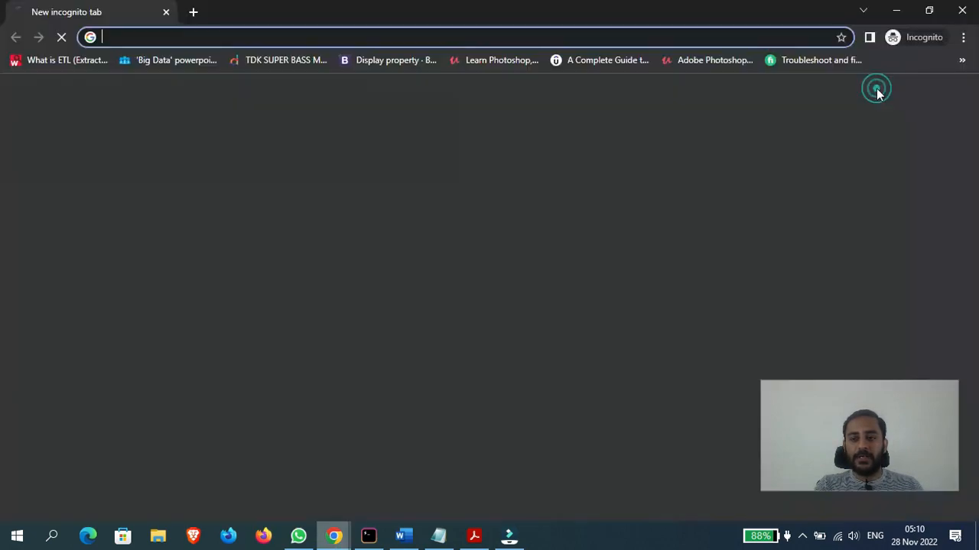
text(http:)
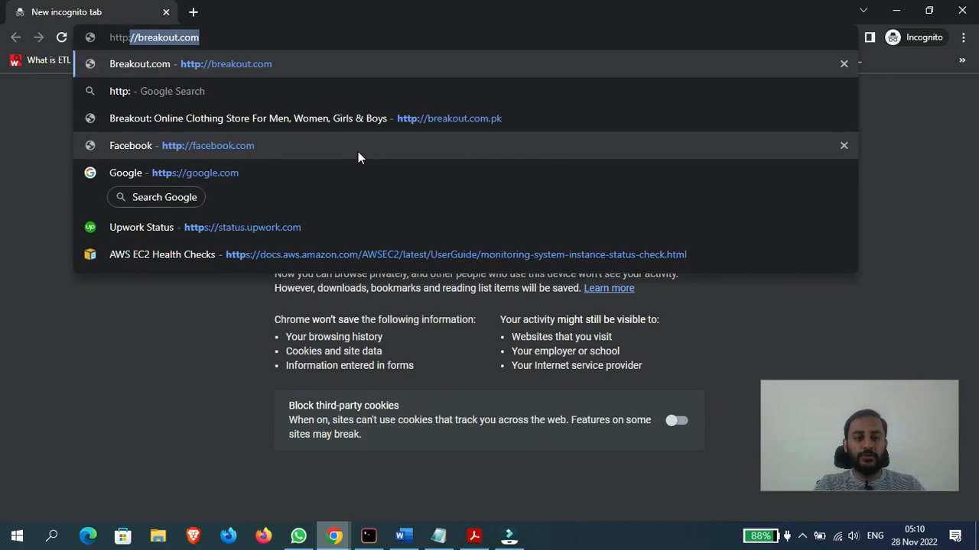
text(//muheyuddin)
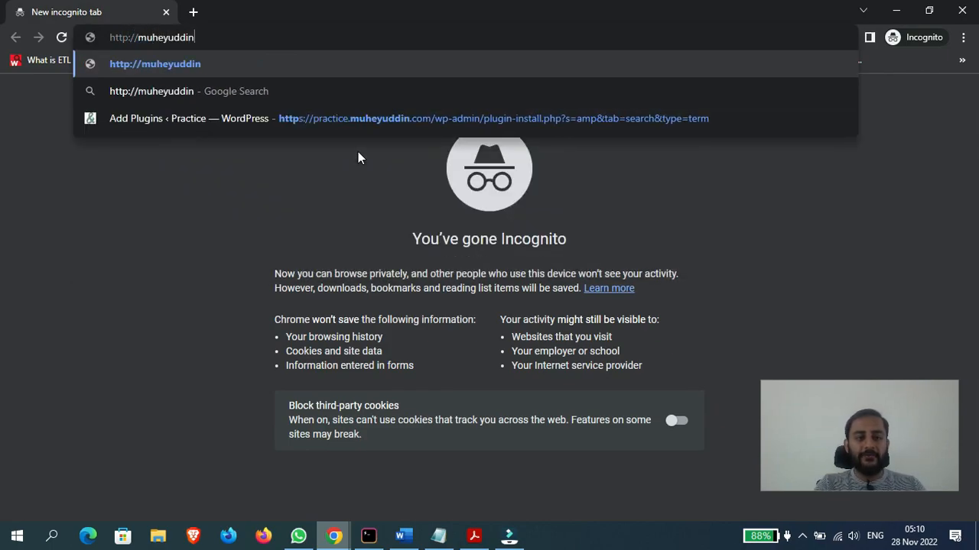
text(.com)
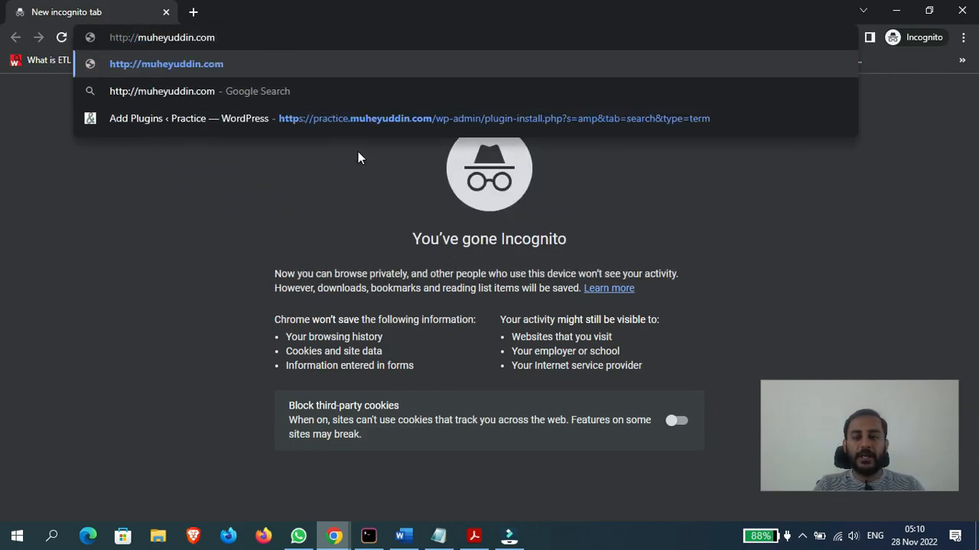
key(Return)
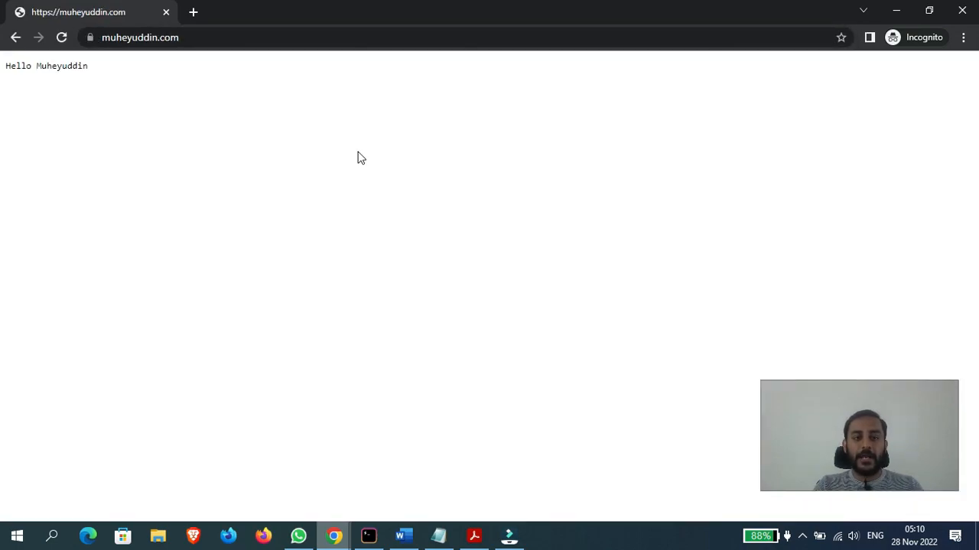
- Check the loaded page's address in the incognito window and return to the HTTP:80 listener page
click(131, 35)
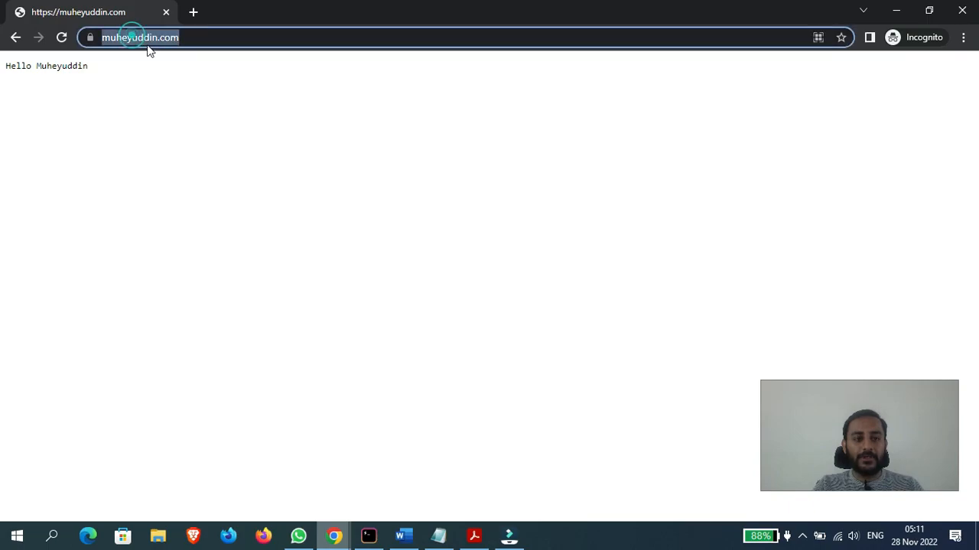
click(209, 50)
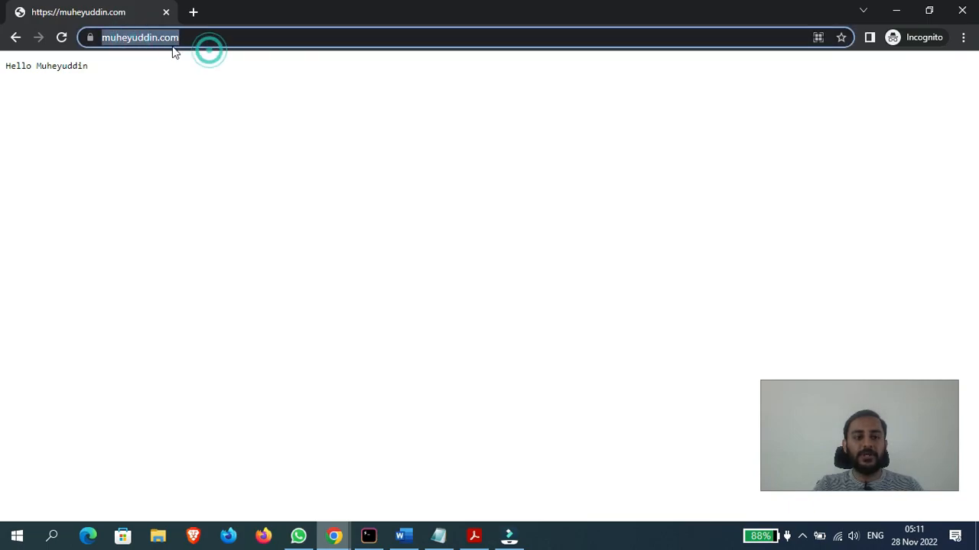
double_click(492, 9)
click(745, 138)
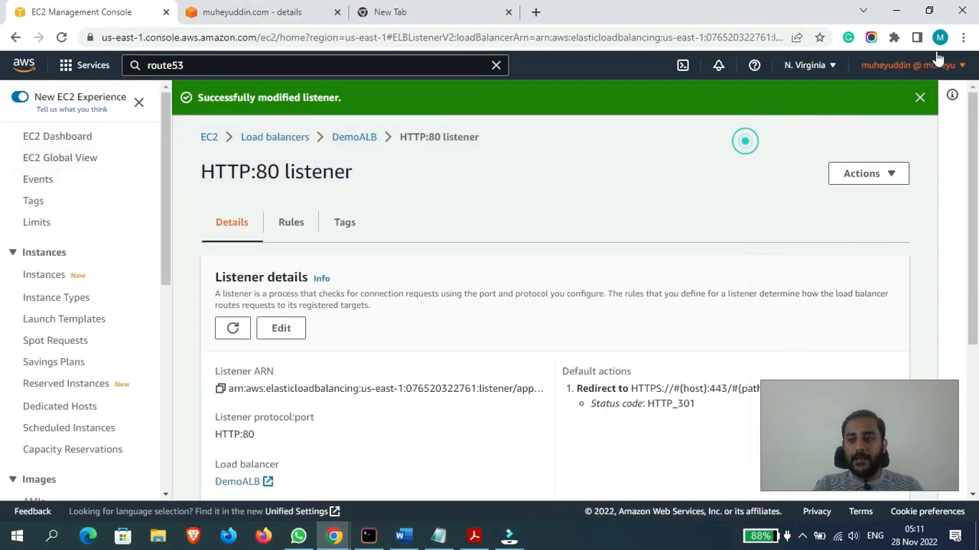
- Open a new incognito window and show the developer tools' Network monitor in it
click(964, 36)
click(863, 89)
right_click(322, 395)
click(359, 385)
click(219, 197)
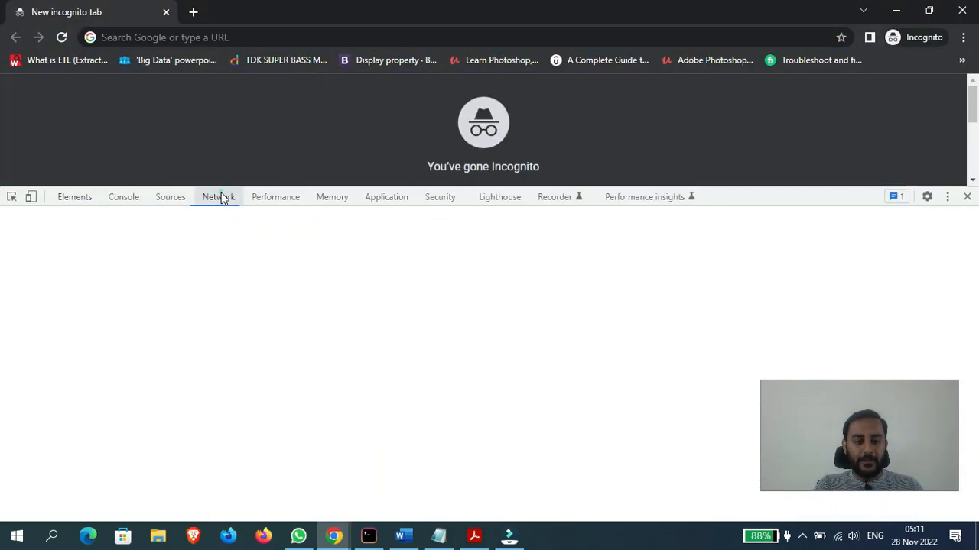
click(219, 37)
text(http)
text(://muheyuddin)
text(.com)
key(Return)
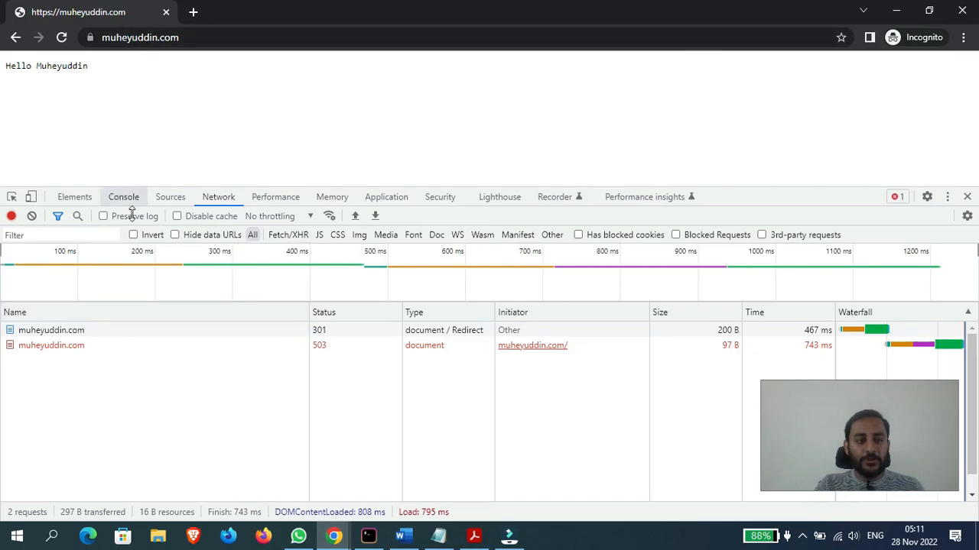
- Examine the request URL and status code in the headers of both recorded muheyuddin.com requests
click(72, 331)
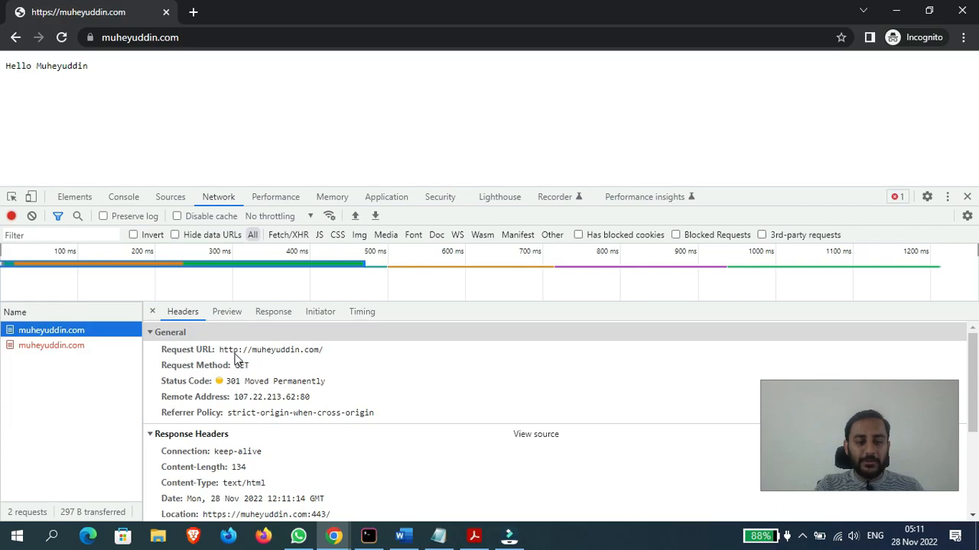
click(239, 351)
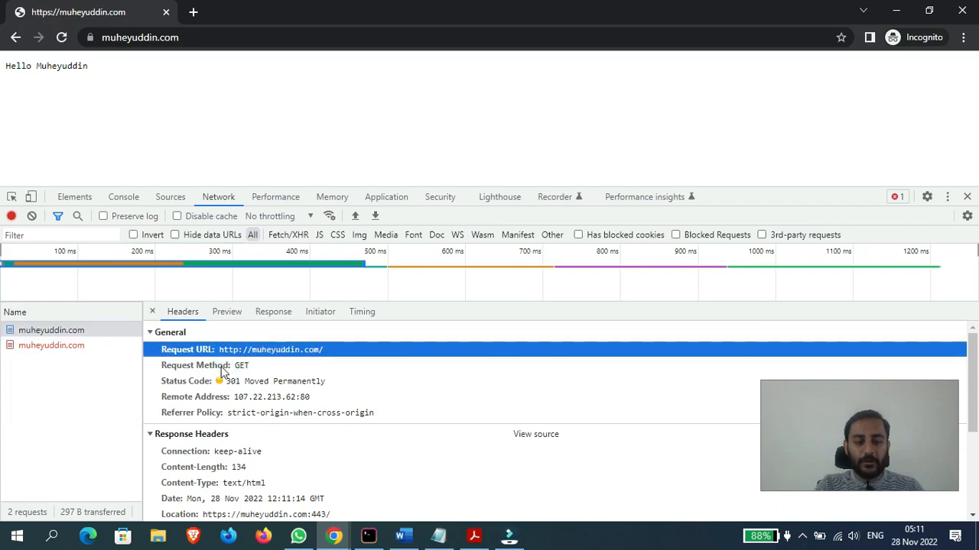
click(237, 382)
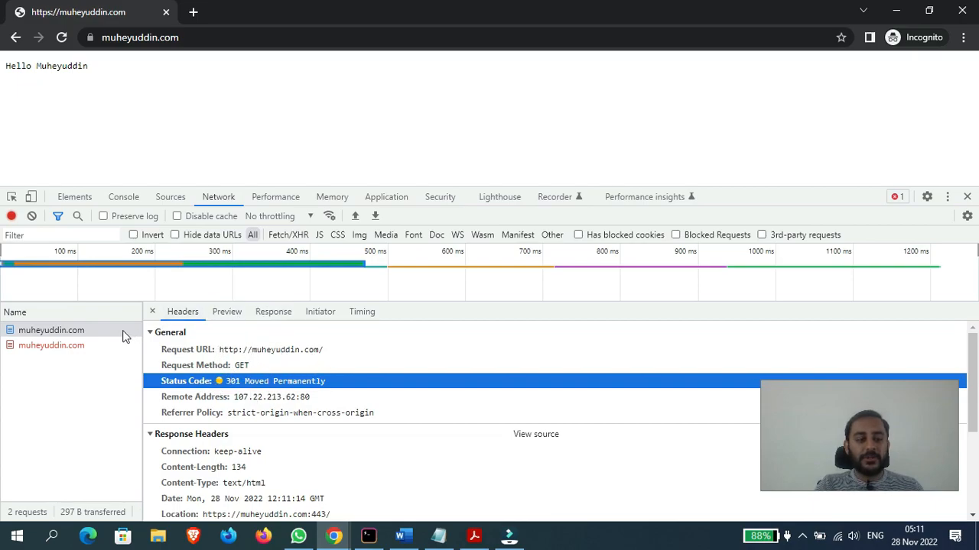
click(52, 346)
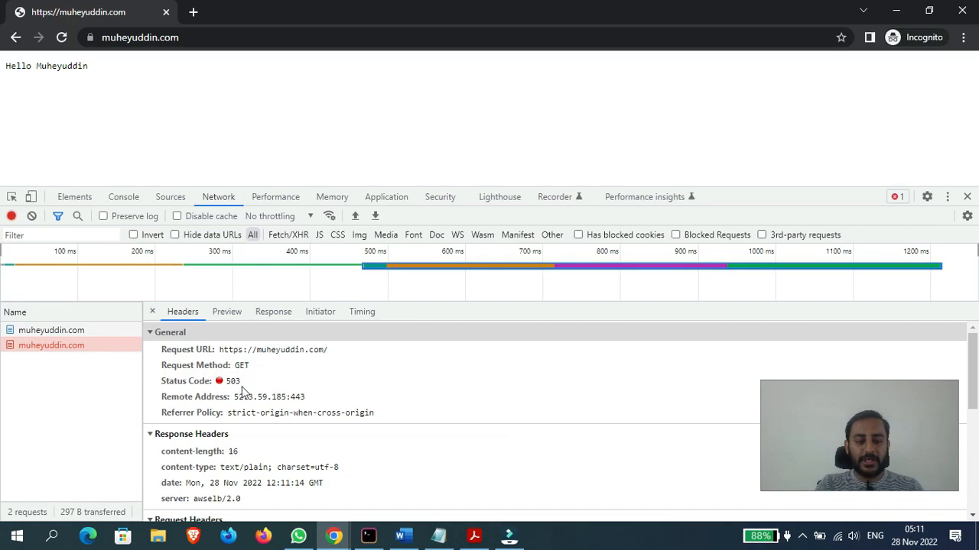
mouse_move(967, 364)
mouse_down()
mouse_move(967, 417)
mouse_move(967, 364)
mouse_up()
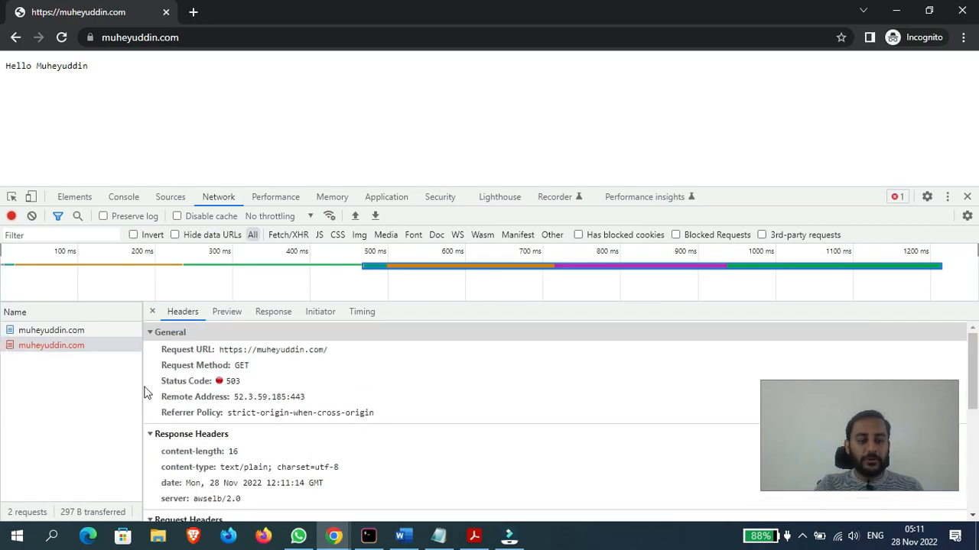
- Return to the EC2 console and view the rules of DemoALB's HTTPS:443 listener
mouse_move(335, 527)
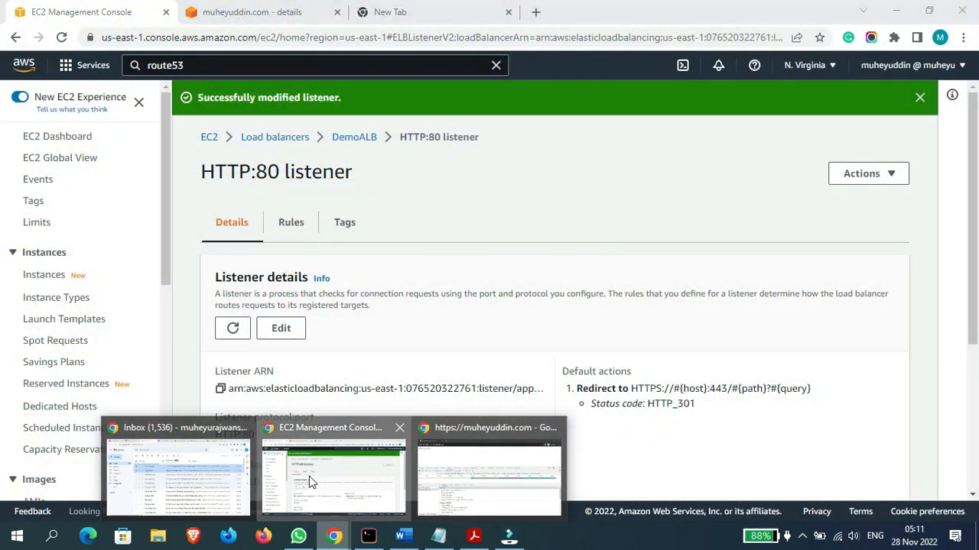
click(317, 482)
click(354, 141)
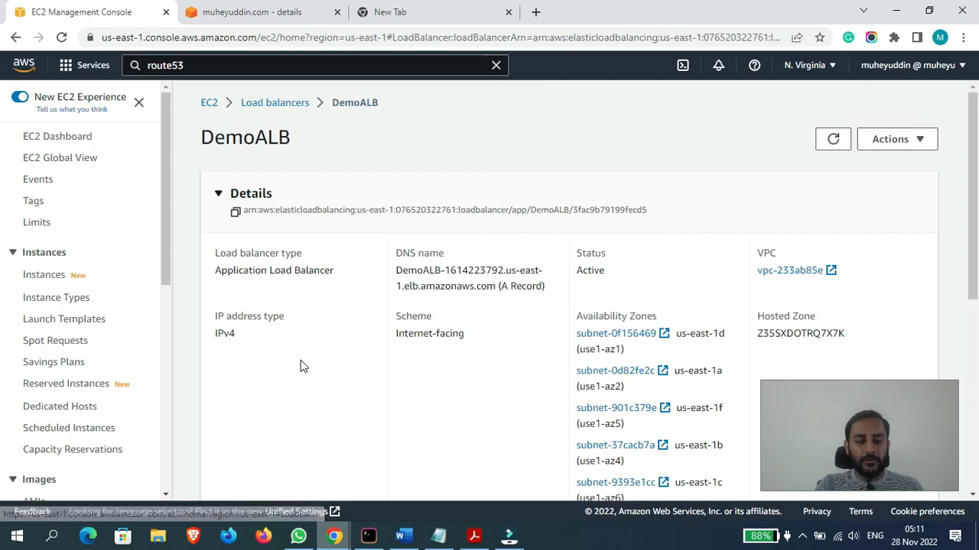
scroll(676, 135, down, 5)
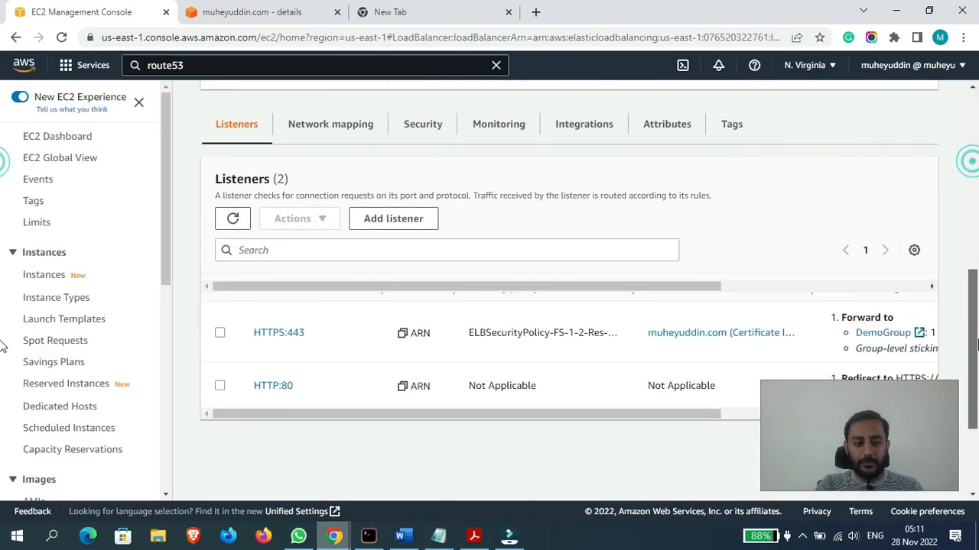
click(278, 333)
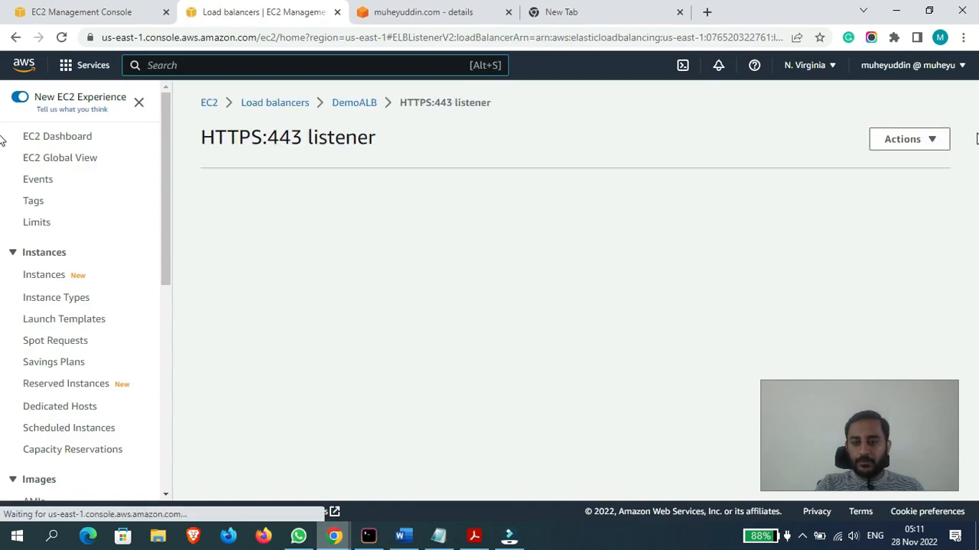
drag(978, 134, 978, 197)
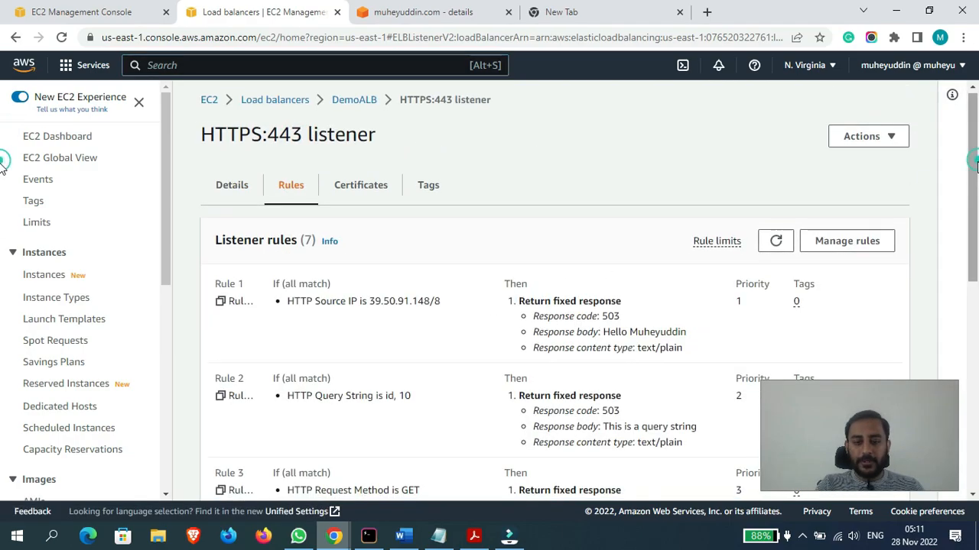
scroll(4, 176, down, 1)
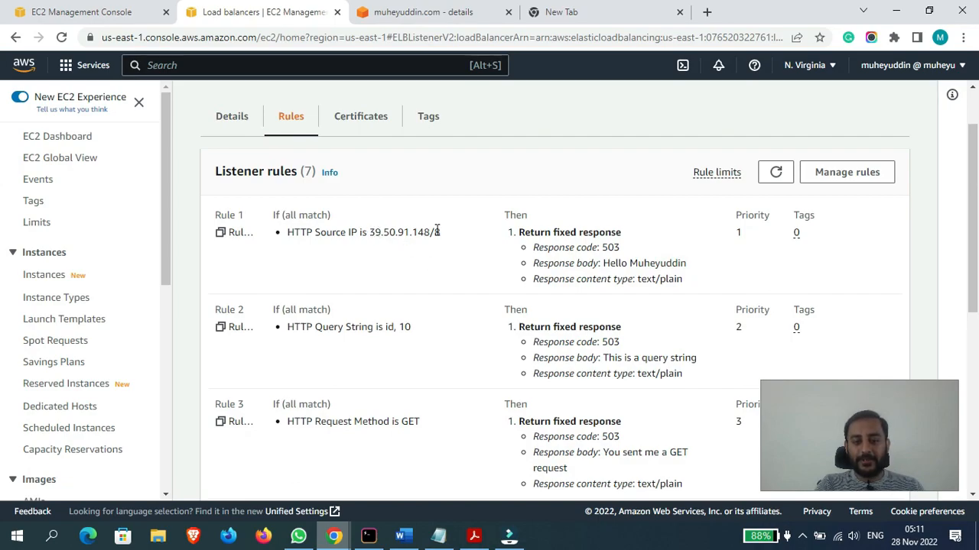
- Highlight the source IP condition and the fixed response body of Rule 1
drag(374, 232, 448, 242)
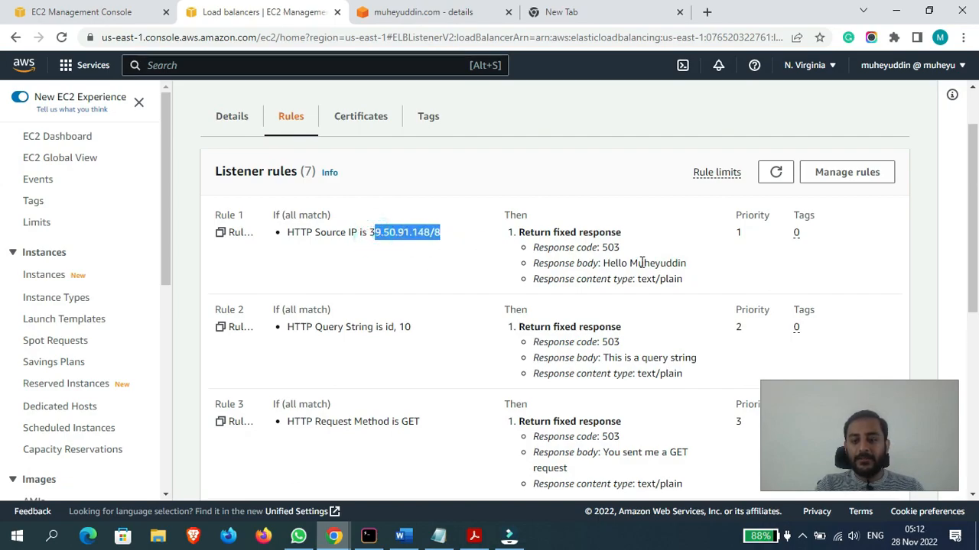
click(605, 263)
drag(605, 263, 683, 280)
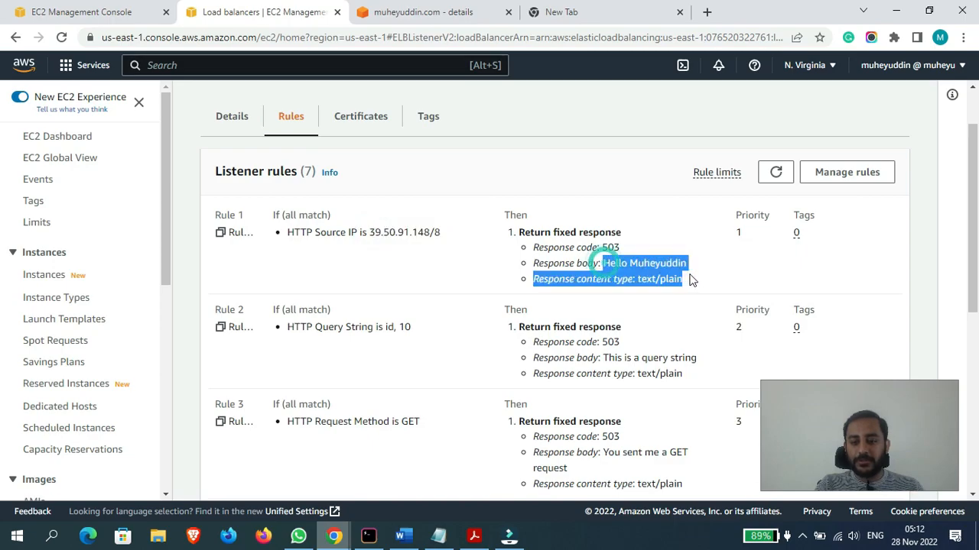
- Highlight the response text on the incognito page to compare it with Rule 1, and return to the HTTPS:443 listener rules
mouse_move(335, 535)
click(432, 457)
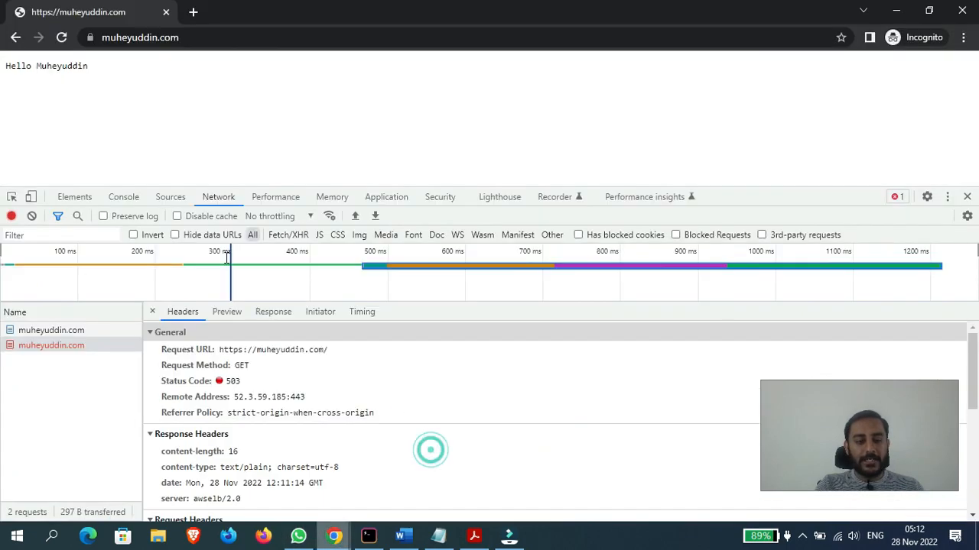
drag(6, 65, 200, 60)
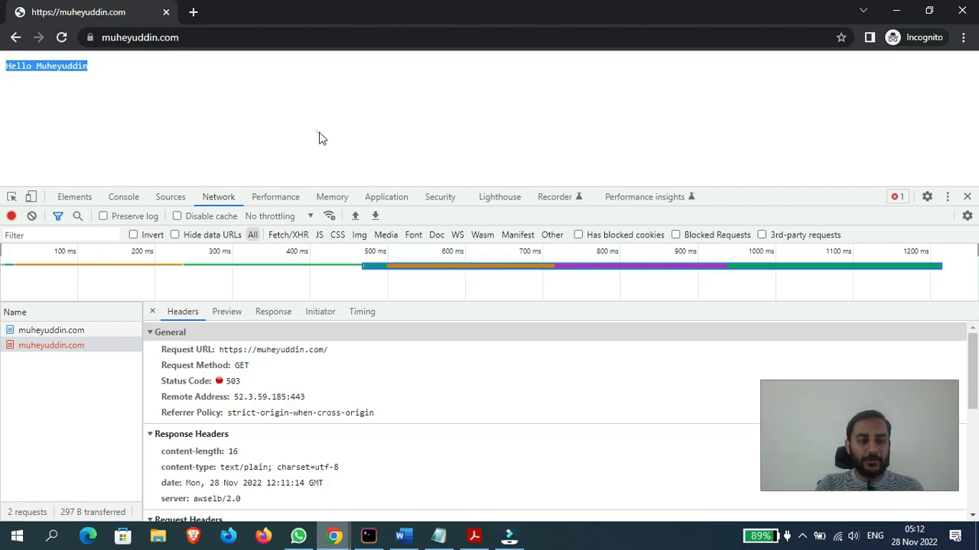
double_click(635, 15)
click(725, 147)
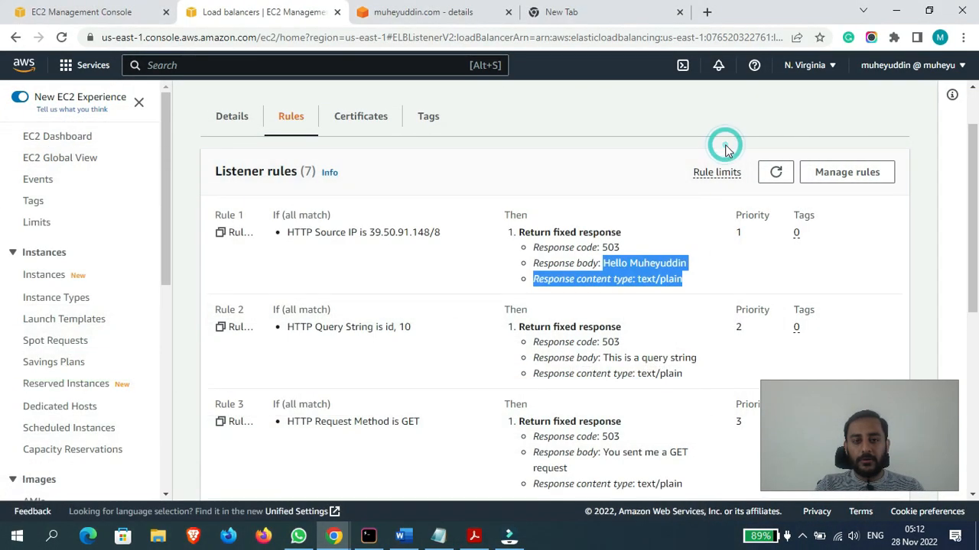